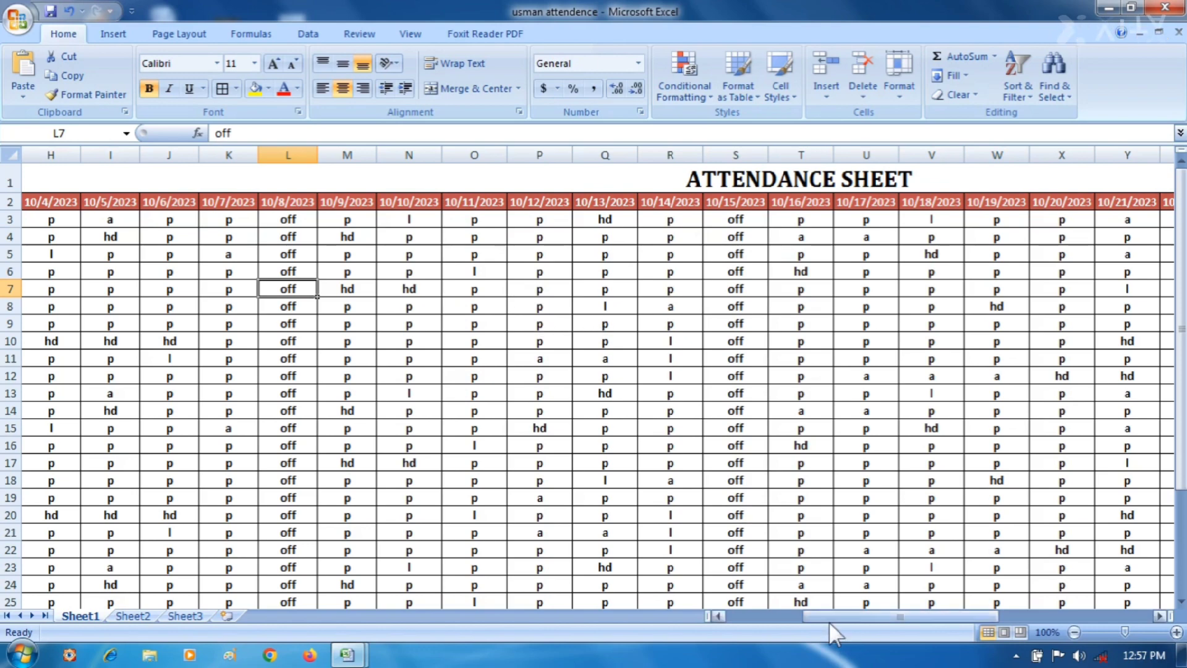
# Review the existing October 2023 attendance sheet, from the employee columns across the daily attendance marks.
pyautogui.moveTo(829, 617); pyautogui.dragTo(744, 607)
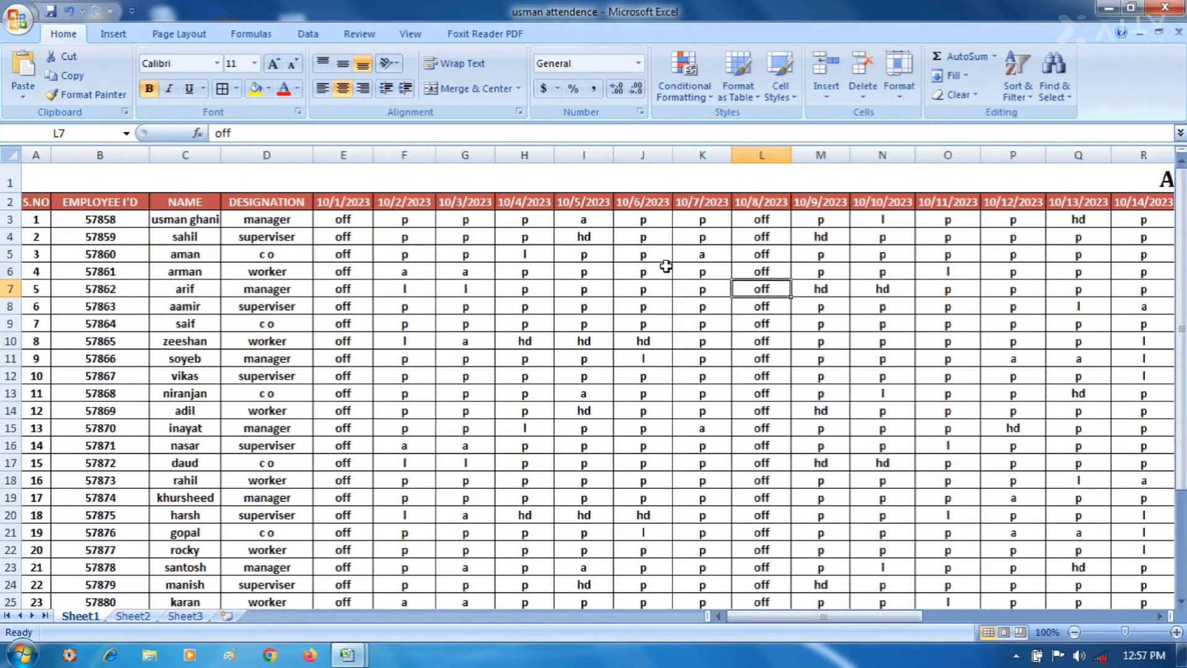
pyautogui.moveTo(830, 611); pyautogui.dragTo(909, 616)
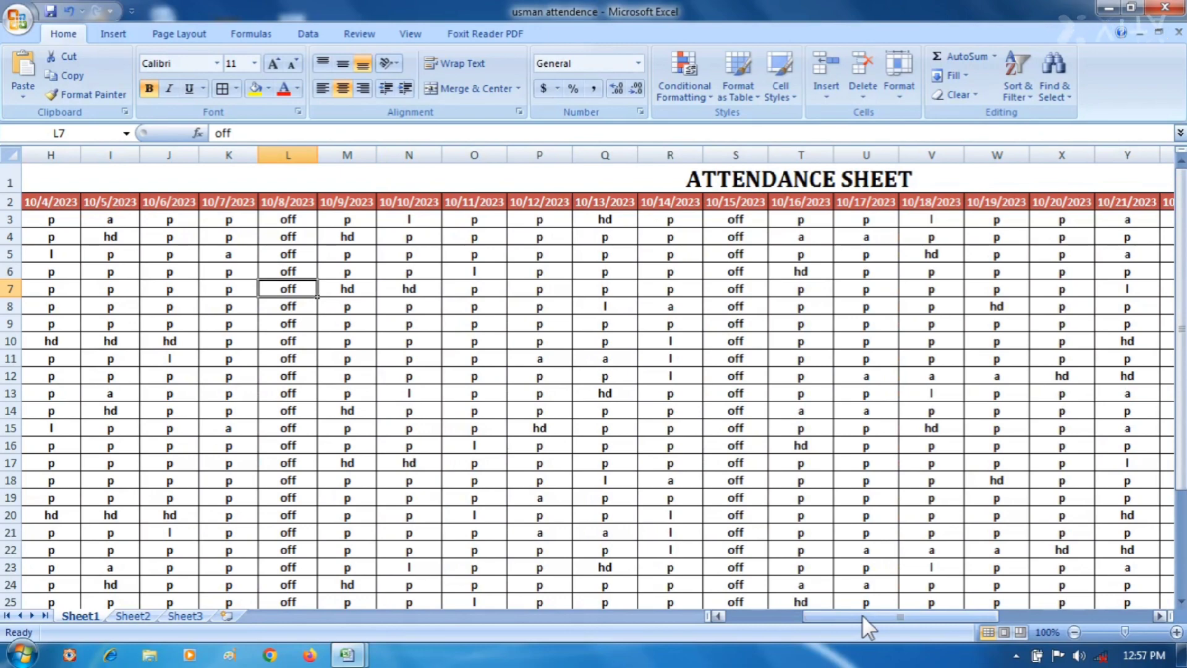
pyautogui.moveTo(862, 614); pyautogui.dragTo(815, 614)
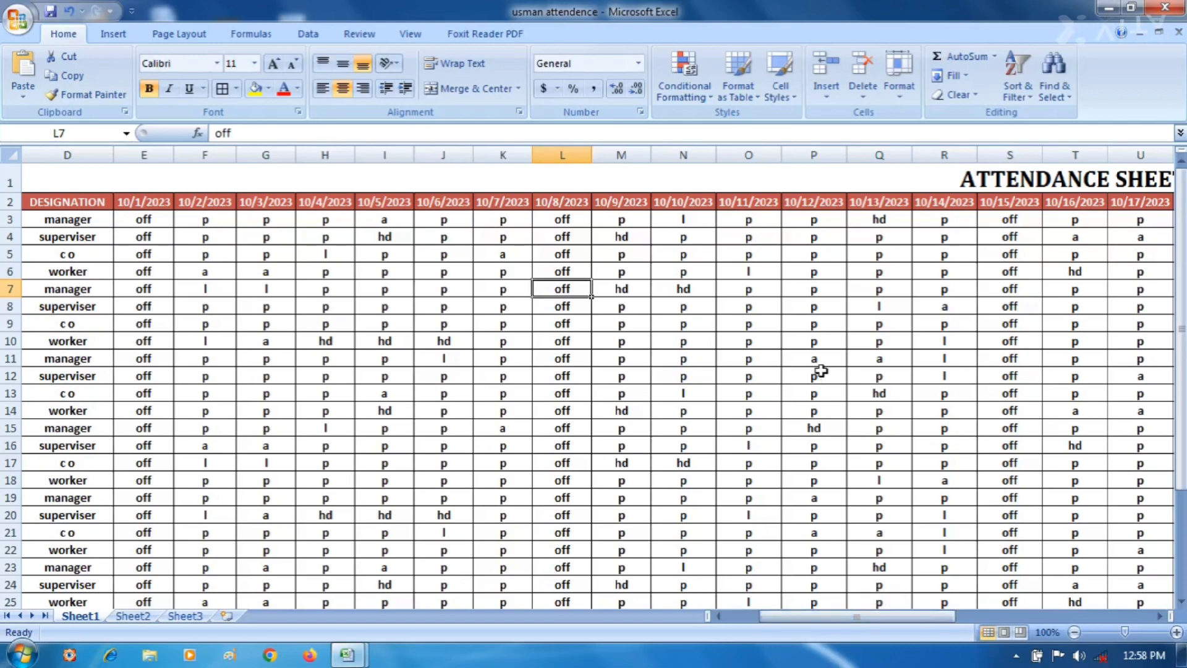
pyautogui.moveTo(810, 613); pyautogui.dragTo(778, 607)
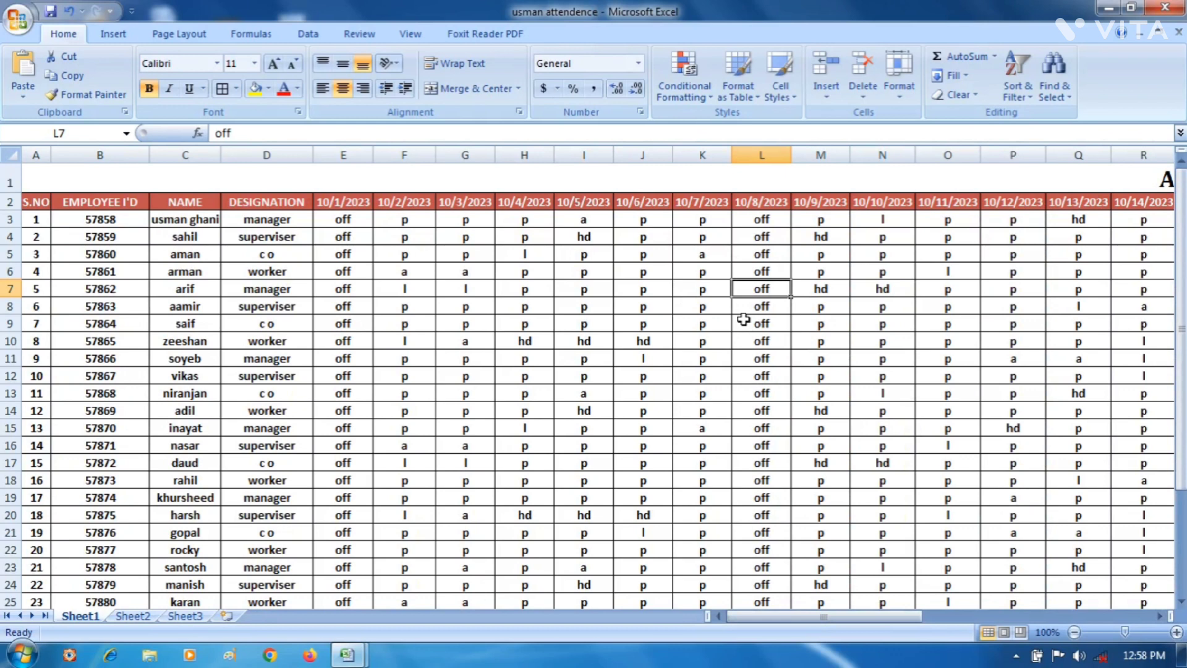
# Create a new blank workbook and enter the title ATTENDANCE SHEET in cell A1.
pyautogui.hotkey('ctrl', 'n')
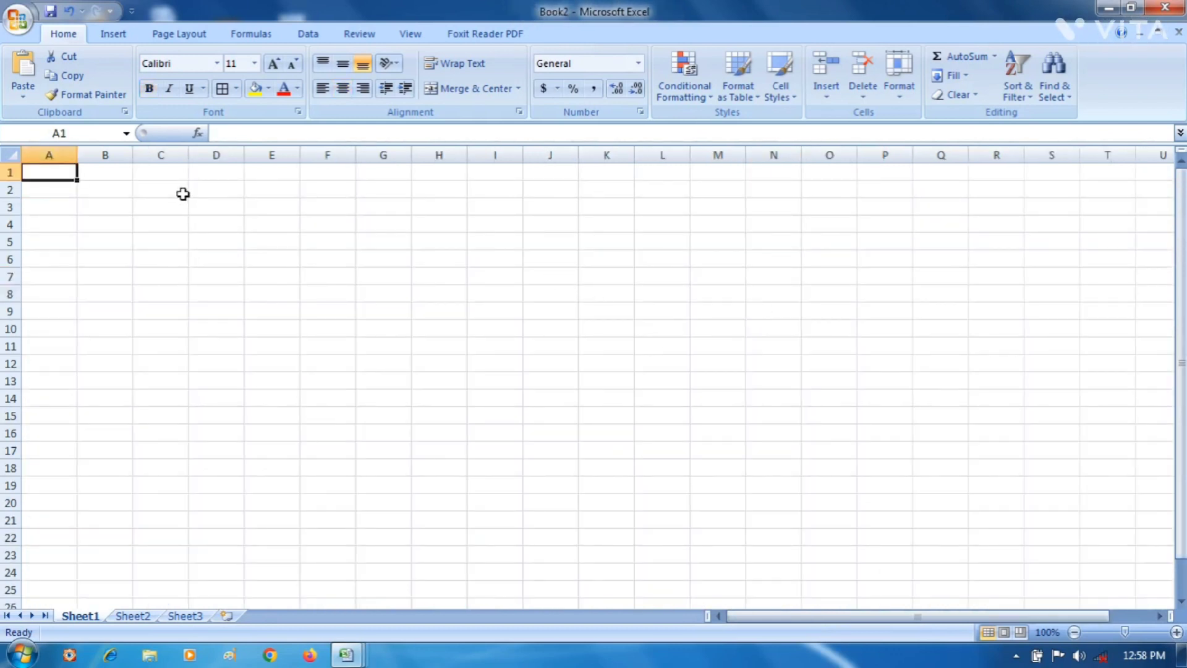
pyautogui.click(184, 193)
pyautogui.click(63, 175)
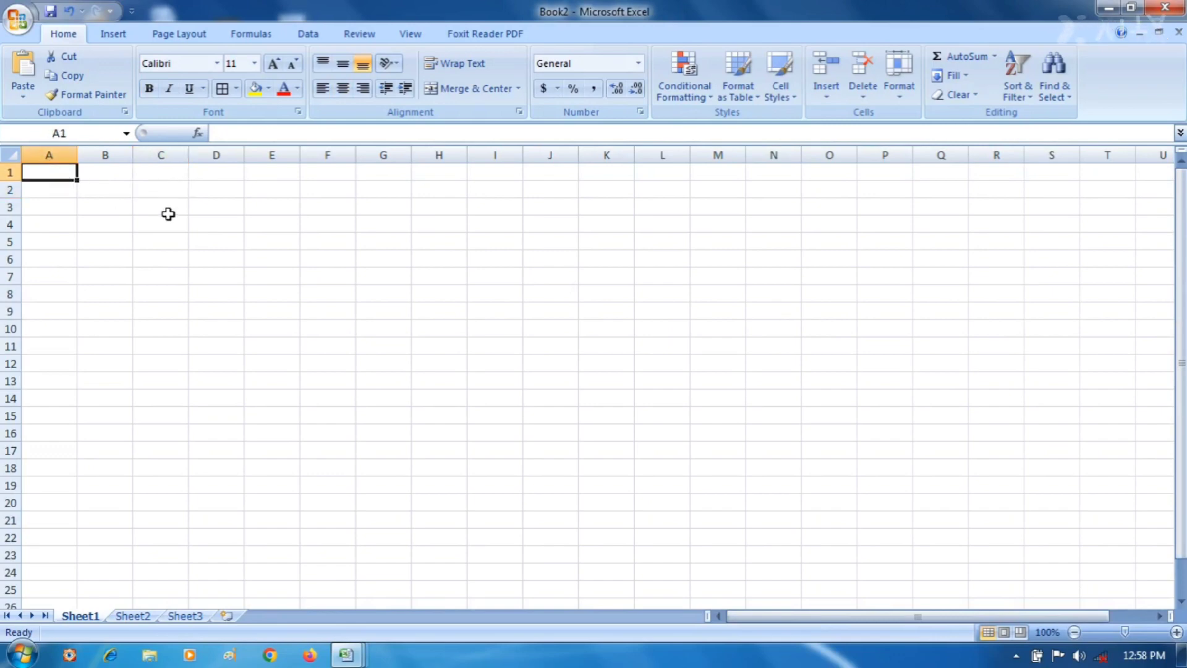
pyautogui.write('ATT')
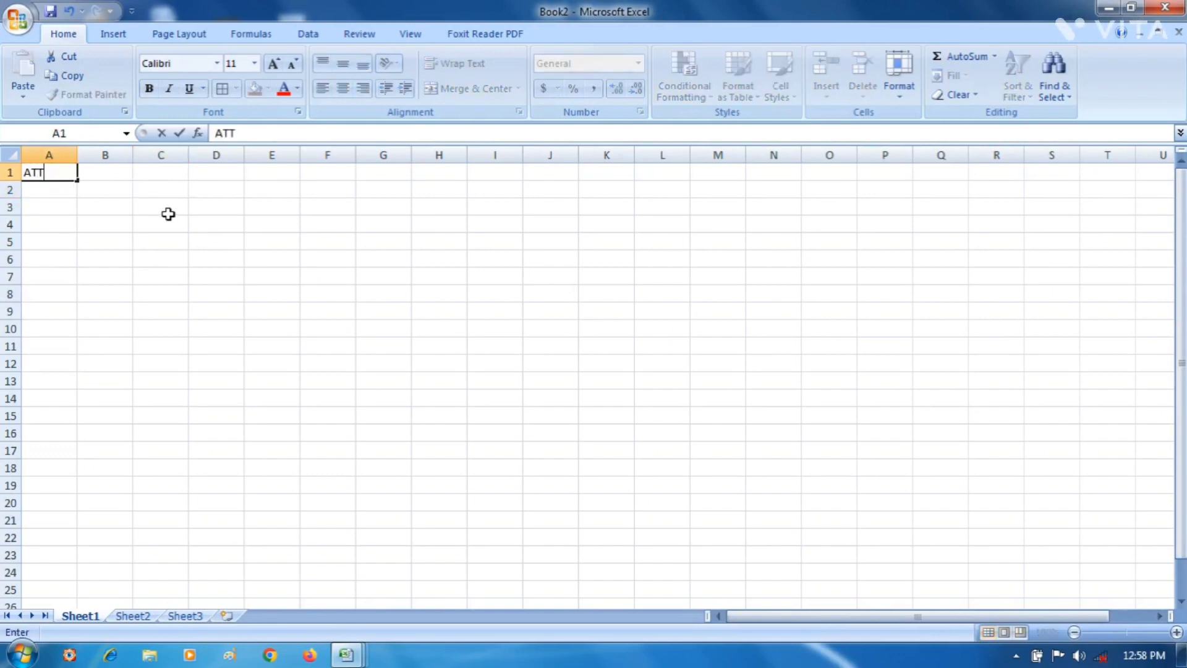
pyautogui.write('ENDANCE SHEET')
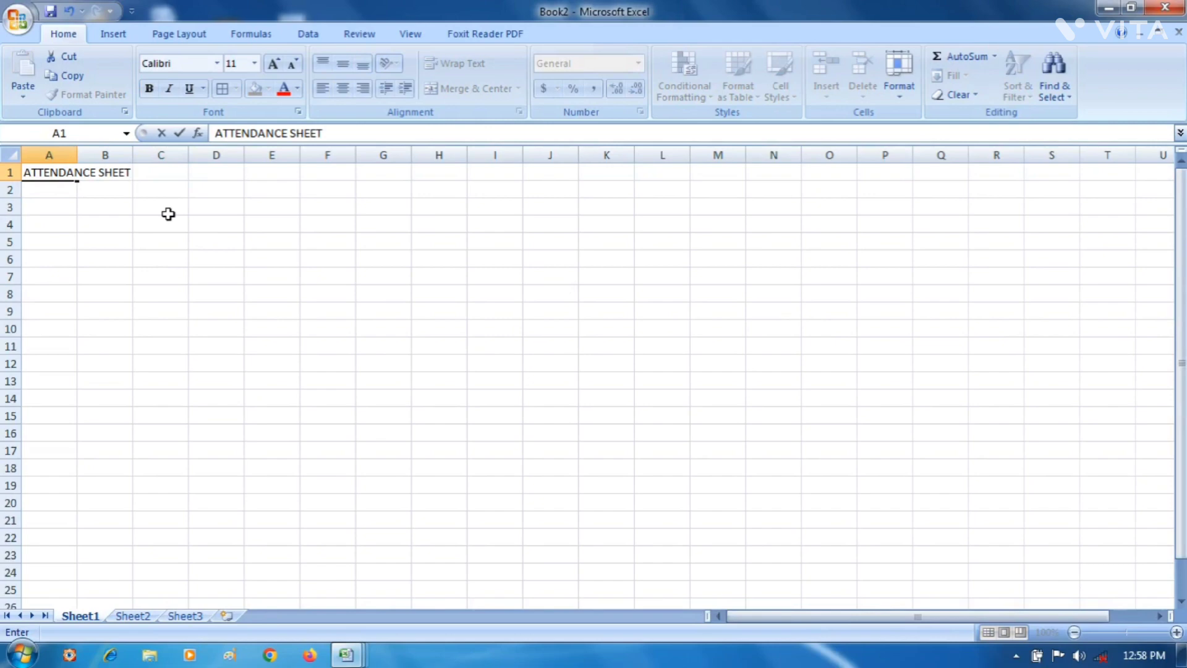
pyautogui.press('Return')
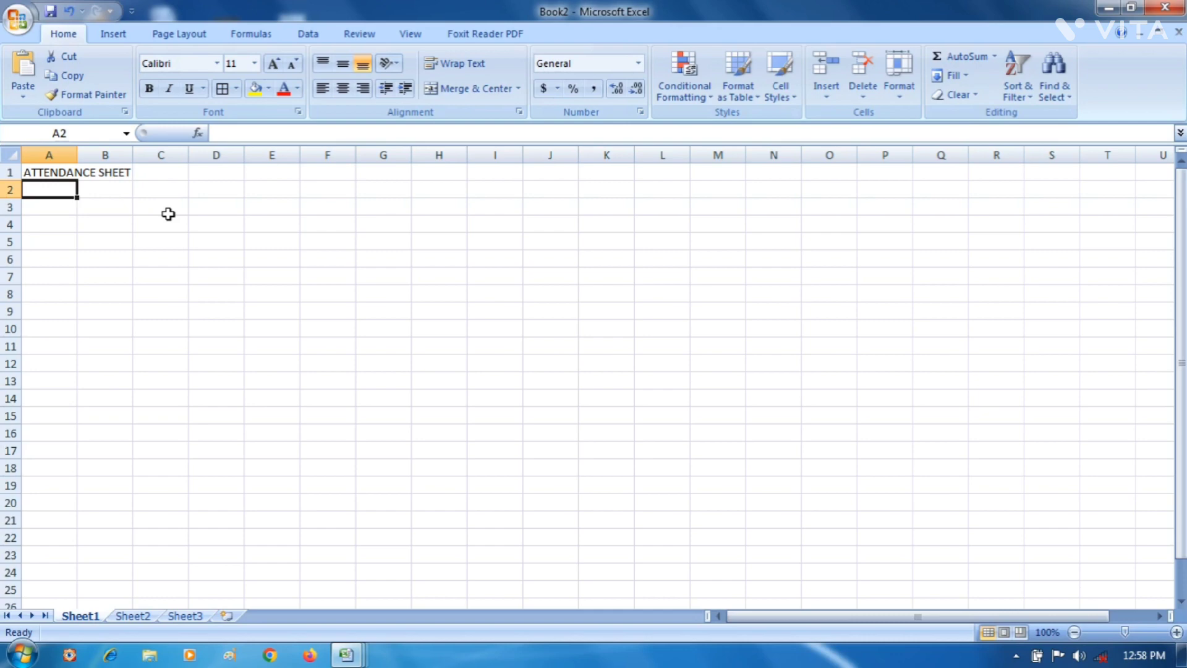
# Enter the headers S.NO, NAME, EMPLOYEE ID and DESIGNATION in cells A2 to D2.
pyautogui.write('S.NO')
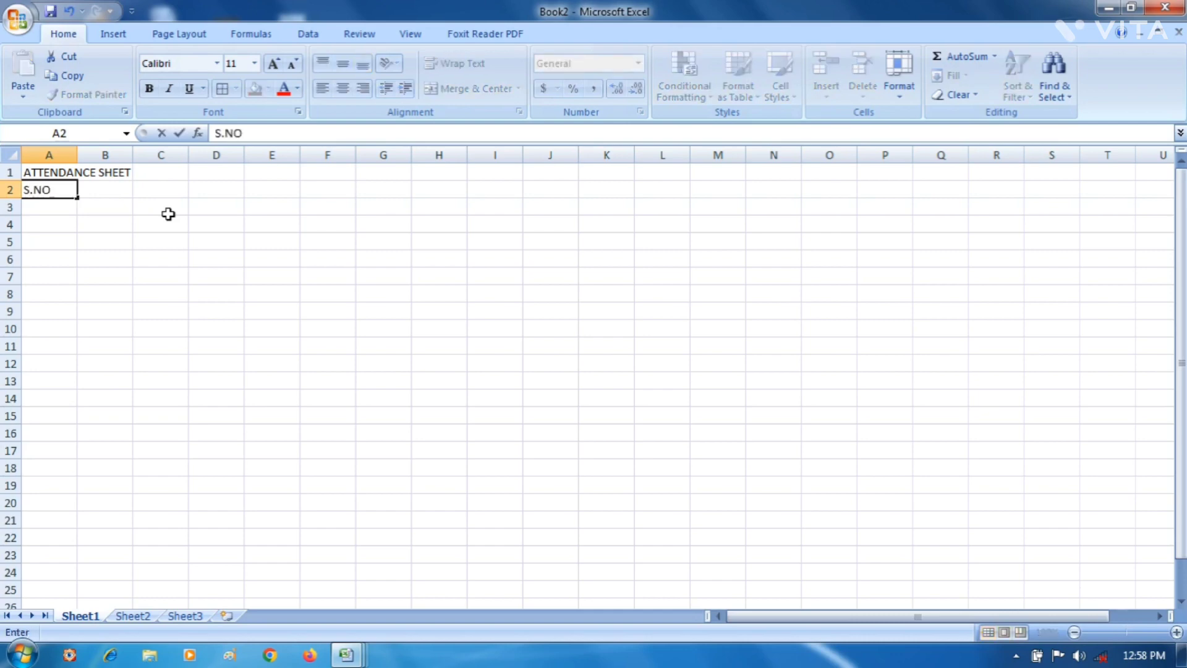
pyautogui.press('Tab')
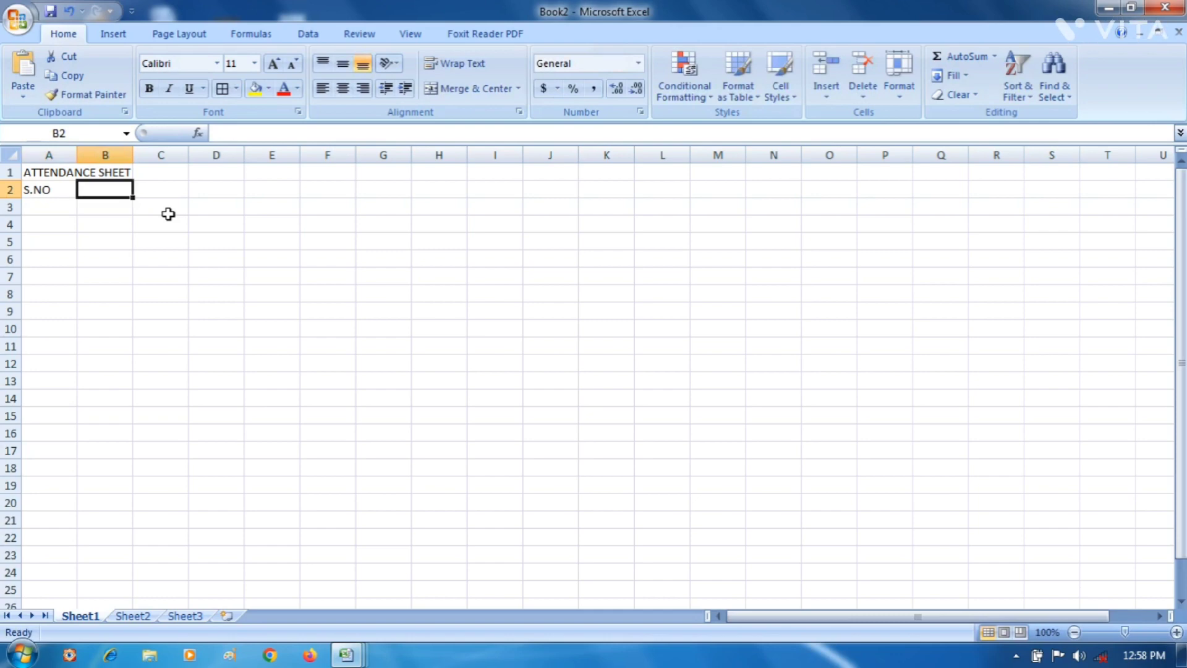
pyautogui.write('NAME')
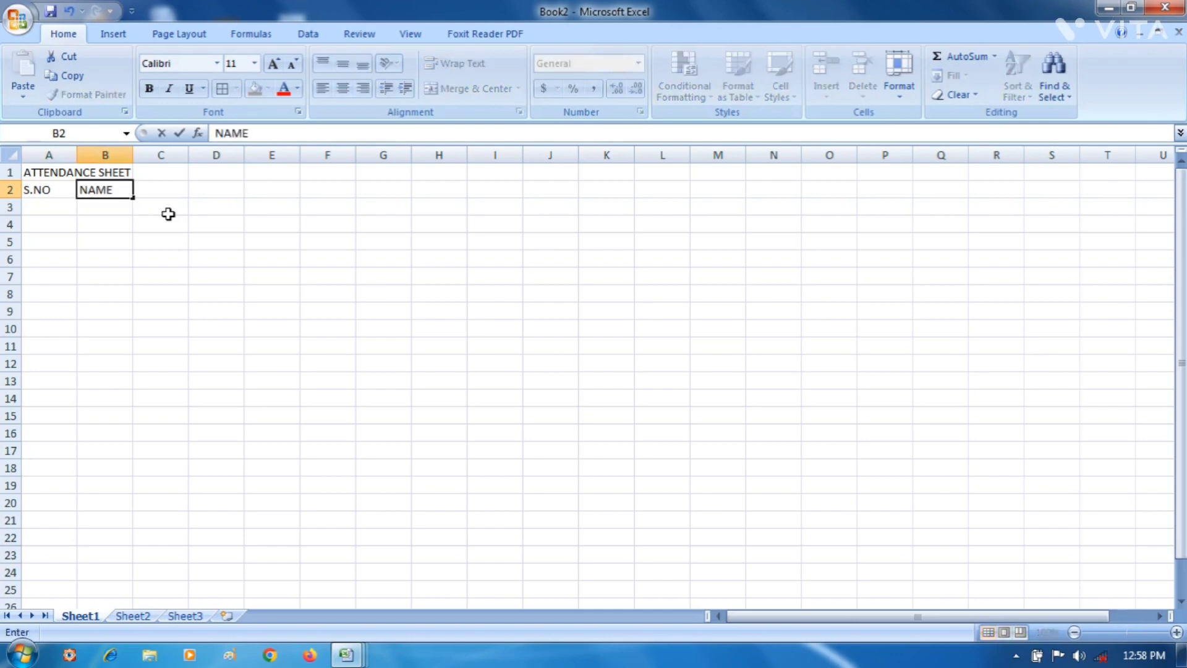
pyautogui.press('Tab')
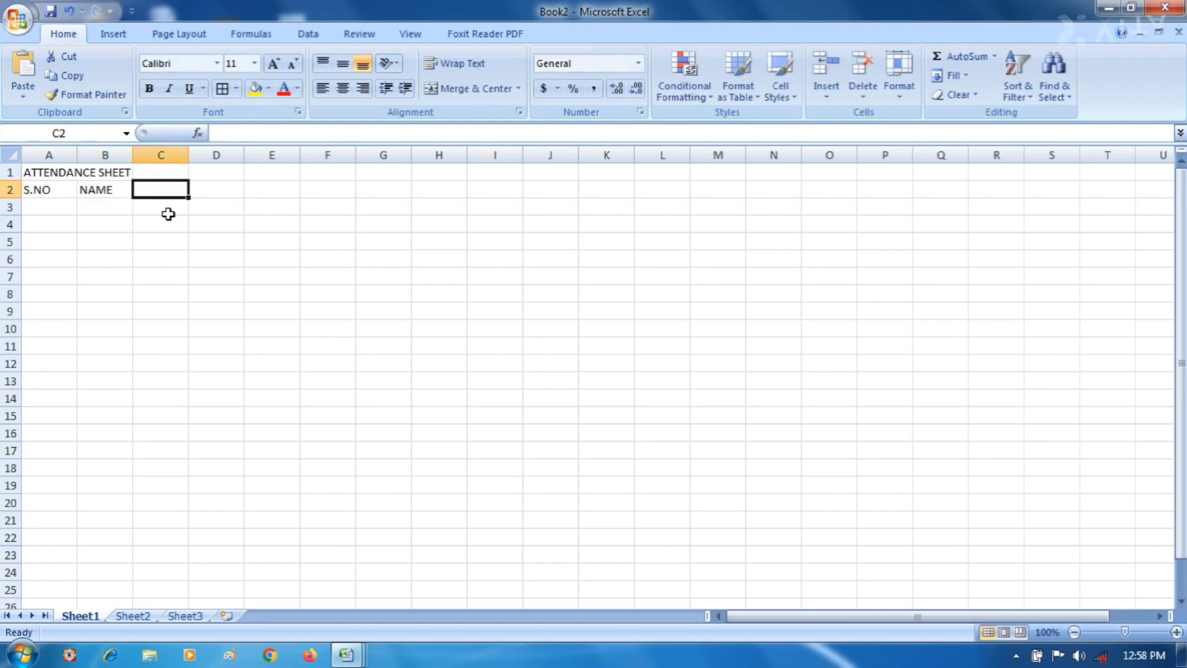
pyautogui.write('EMP')
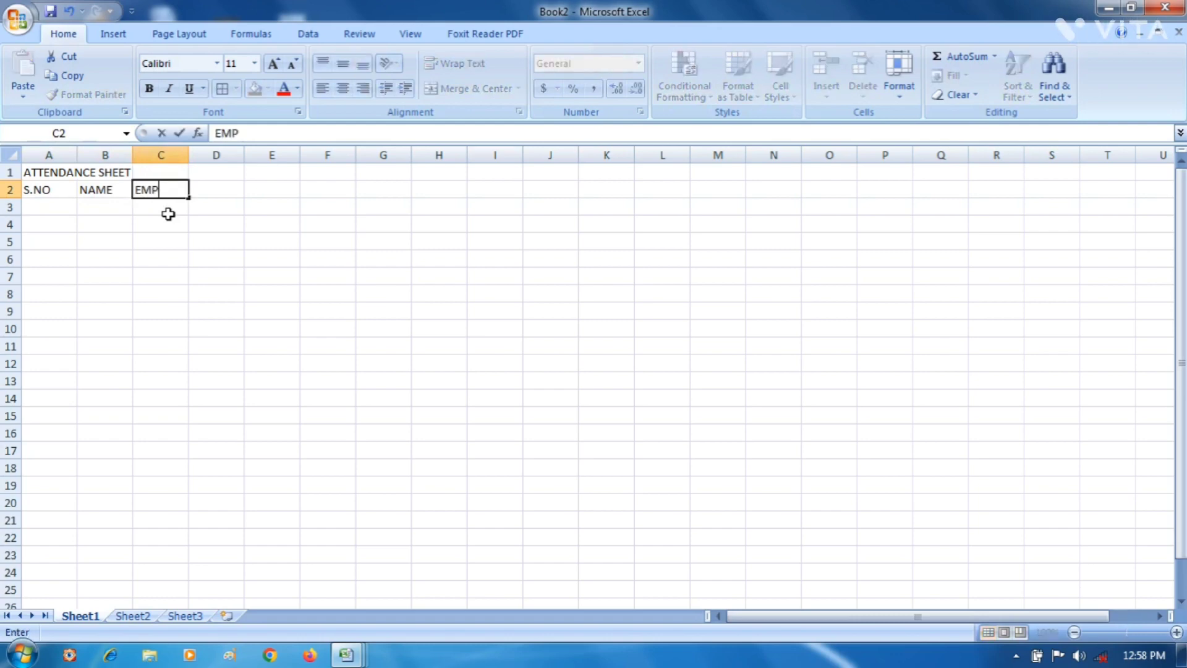
pyautogui.write('LOYEE ID')
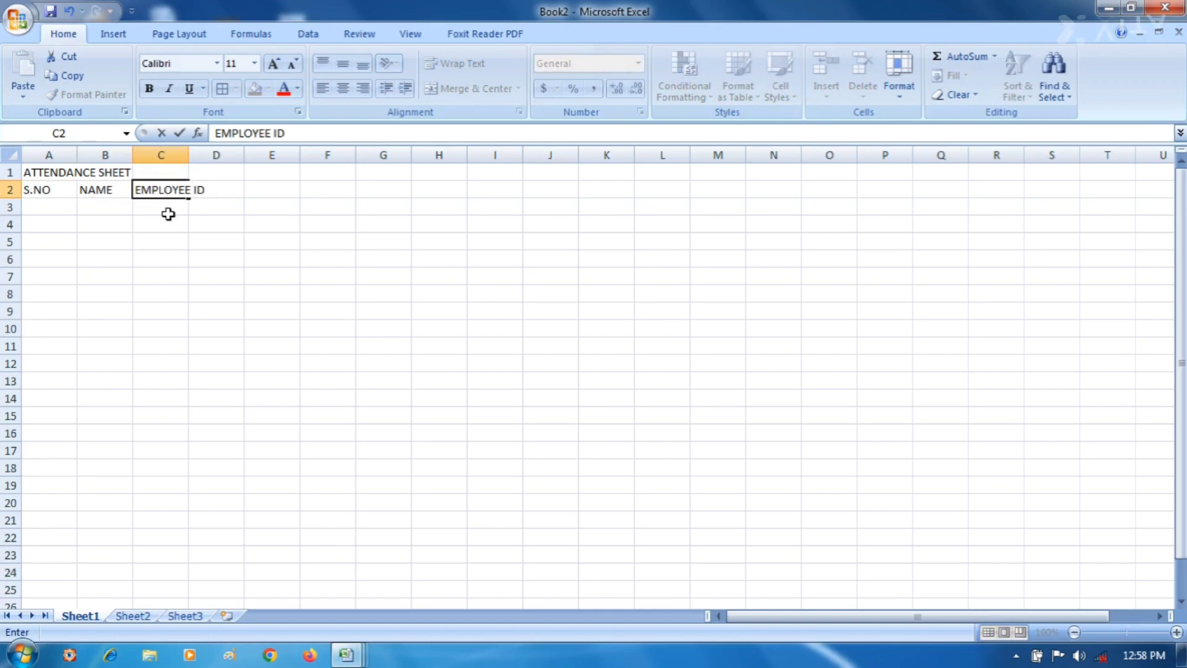
pyautogui.press('Tab')
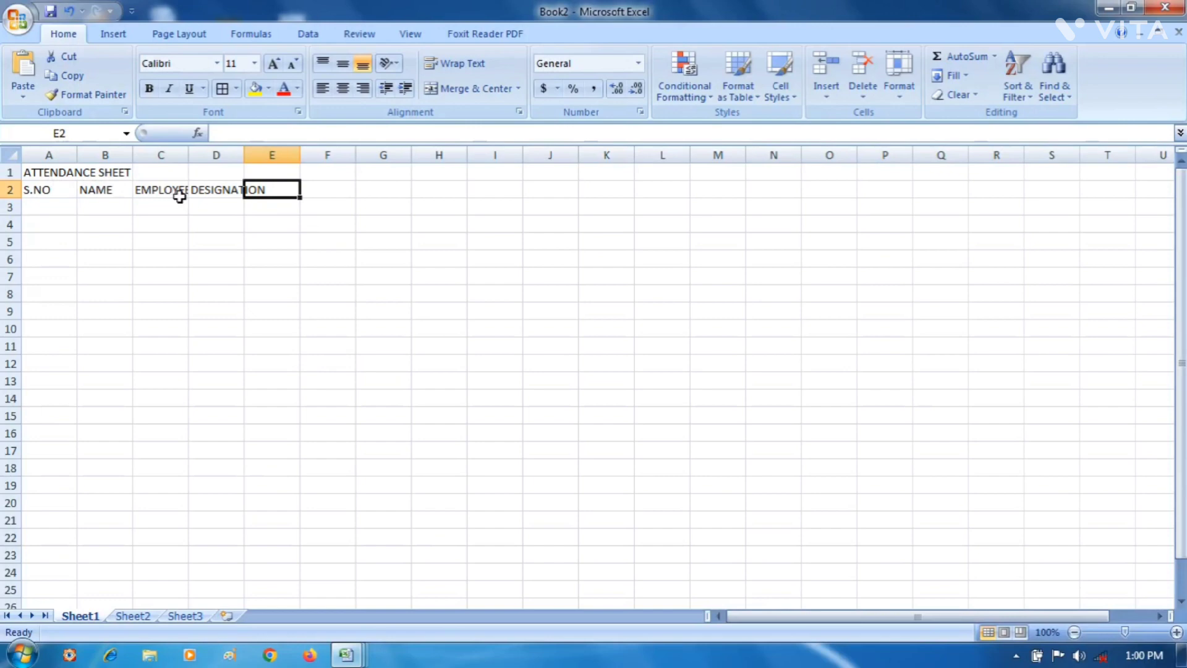
# Narrow column A and widen columns B, C and D so the row 2 headers fit.
pyautogui.click(216, 192)
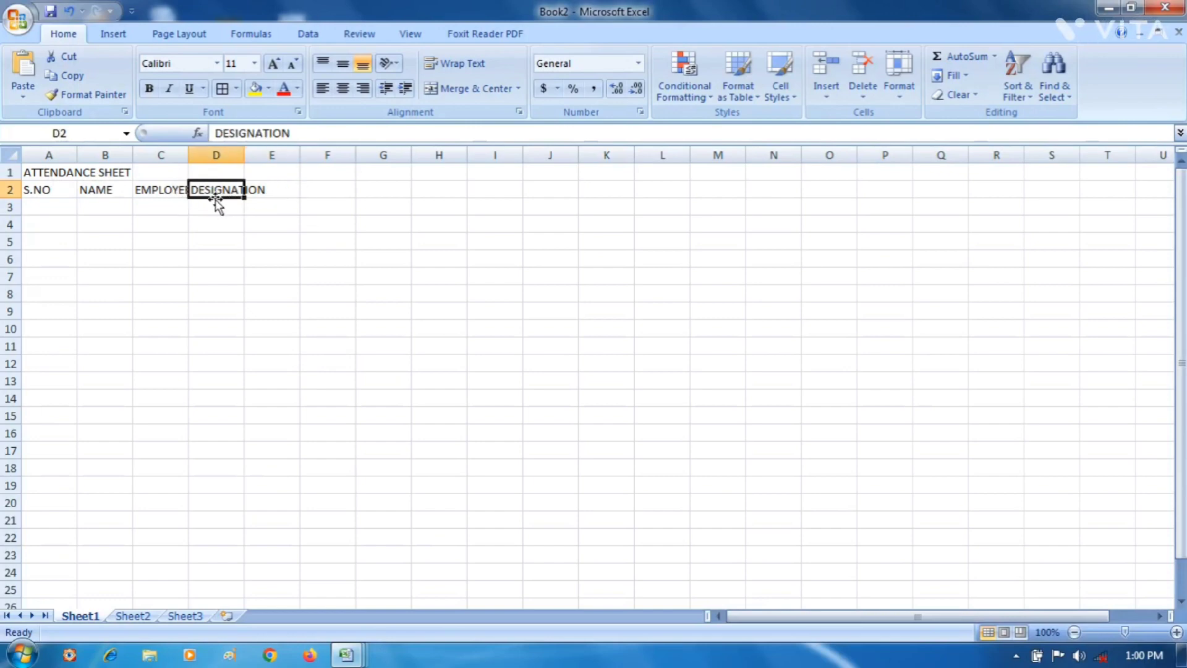
pyautogui.moveTo(76, 154); pyautogui.dragTo(61, 173)
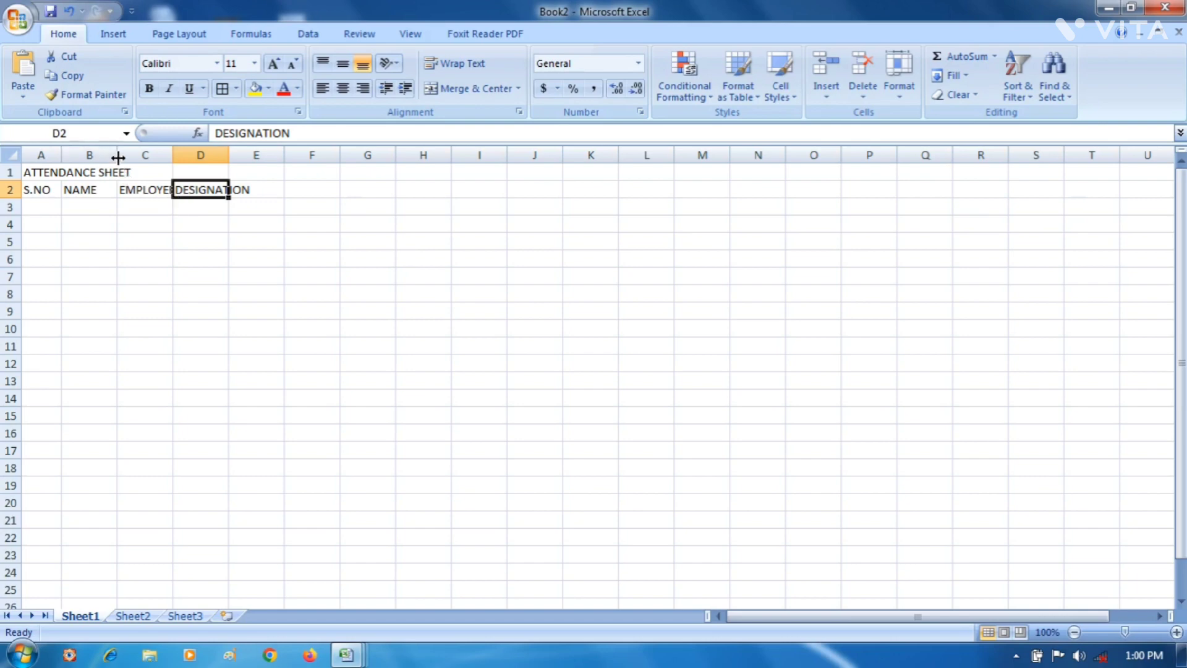
pyautogui.moveTo(118, 157); pyautogui.dragTo(168, 180)
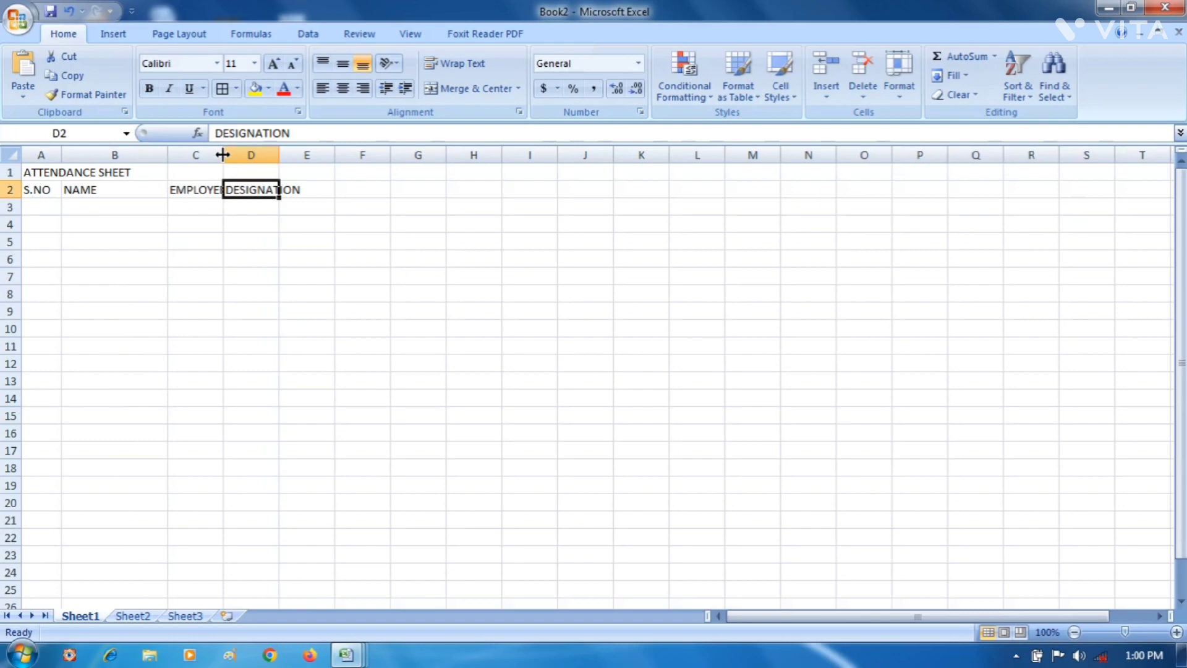
pyautogui.moveTo(223, 154); pyautogui.dragTo(351, 154)
pyautogui.click(352, 258)
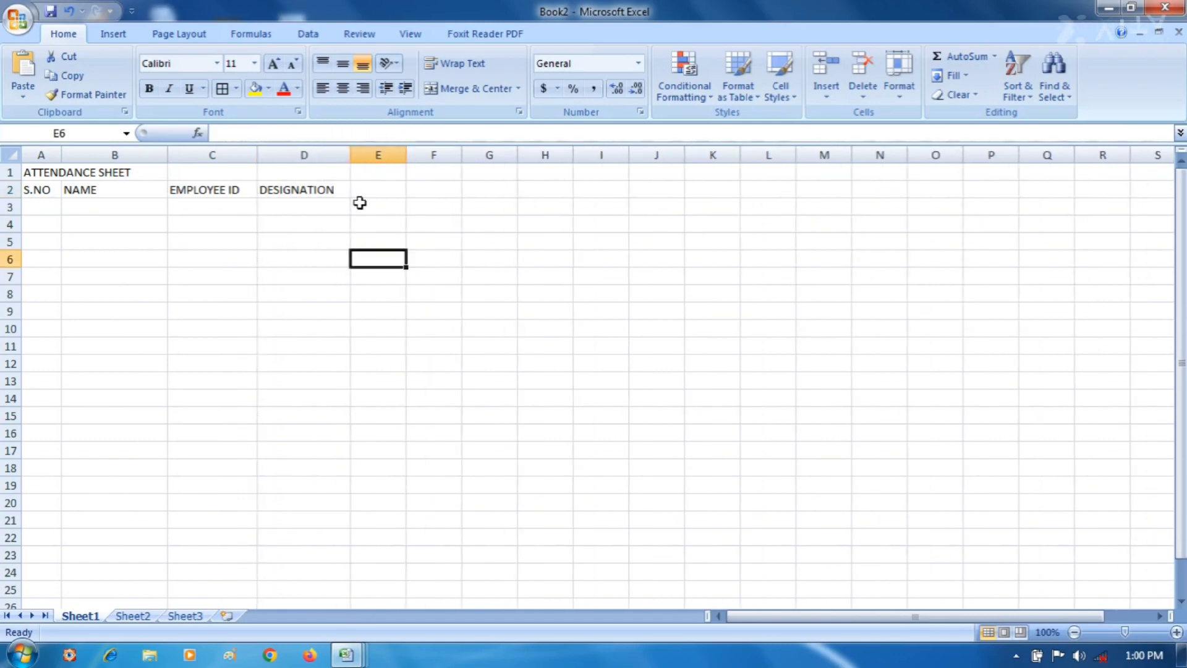
# Enter the date 1NOV2023 in E2 and fill the daily dates across row 2 through 30-Nov-23 in AH2.
pyautogui.click(367, 194)
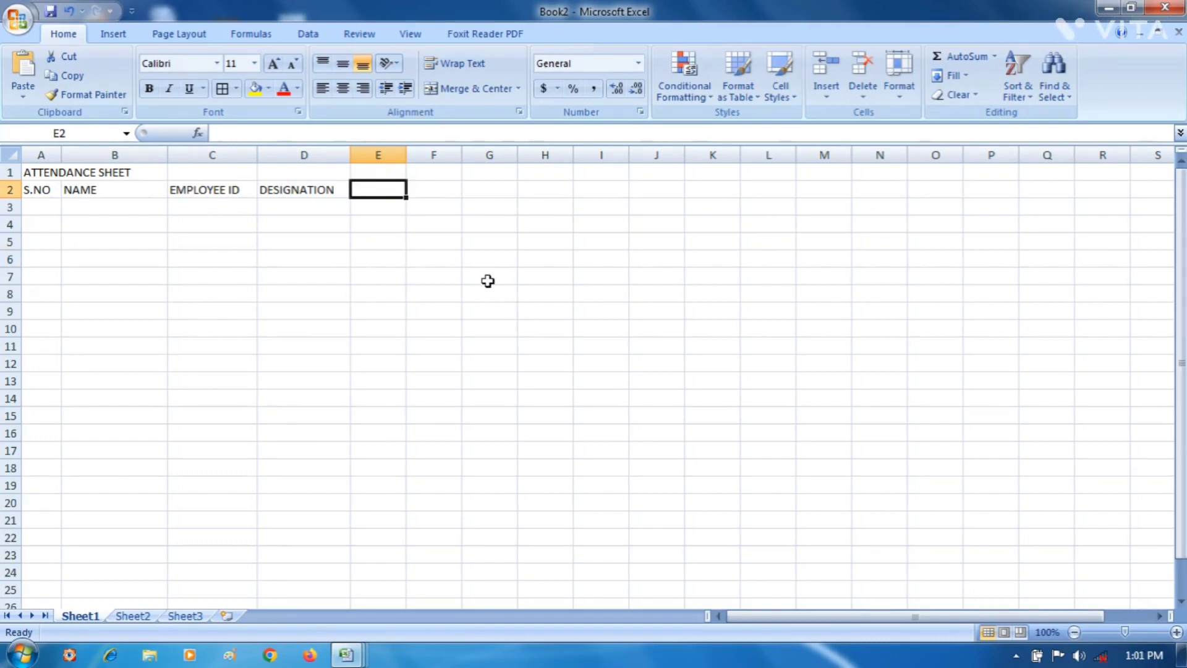
pyautogui.write('1')
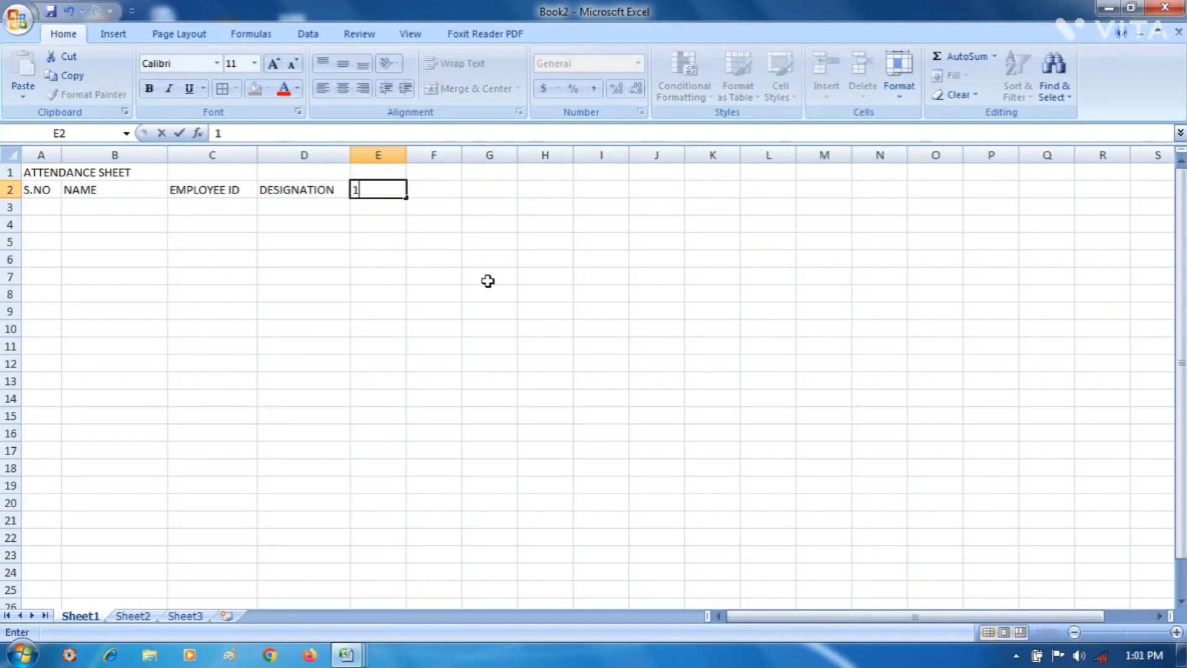
pyautogui.write('NOV2023')
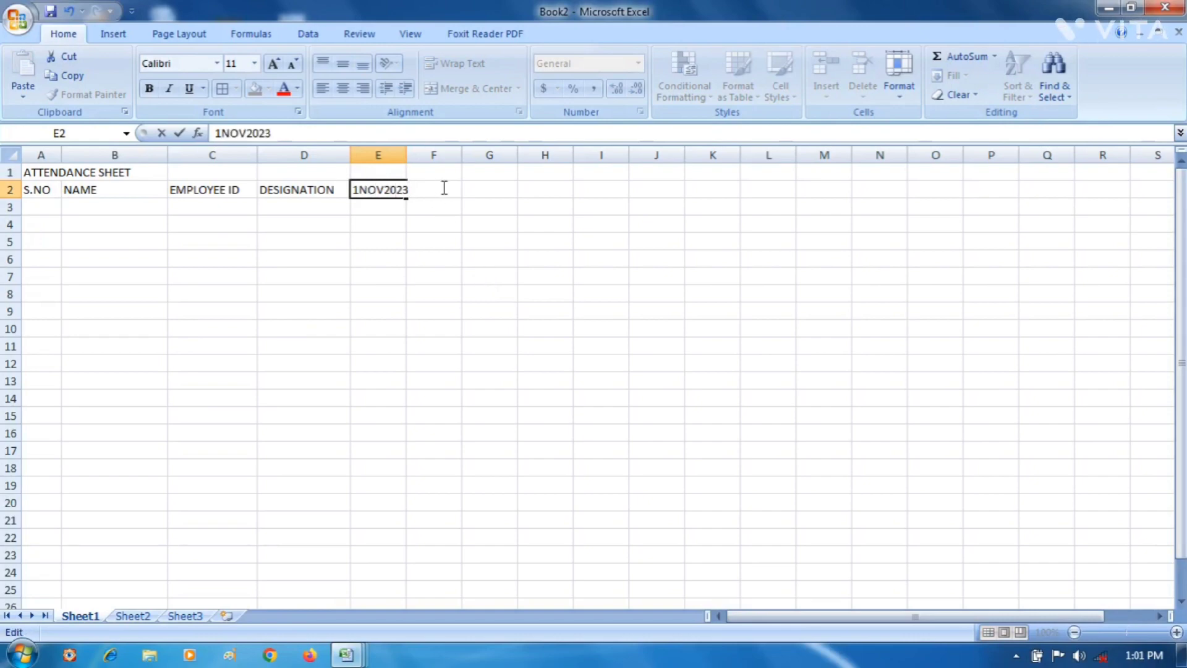
pyautogui.click(435, 212)
pyautogui.click(396, 189)
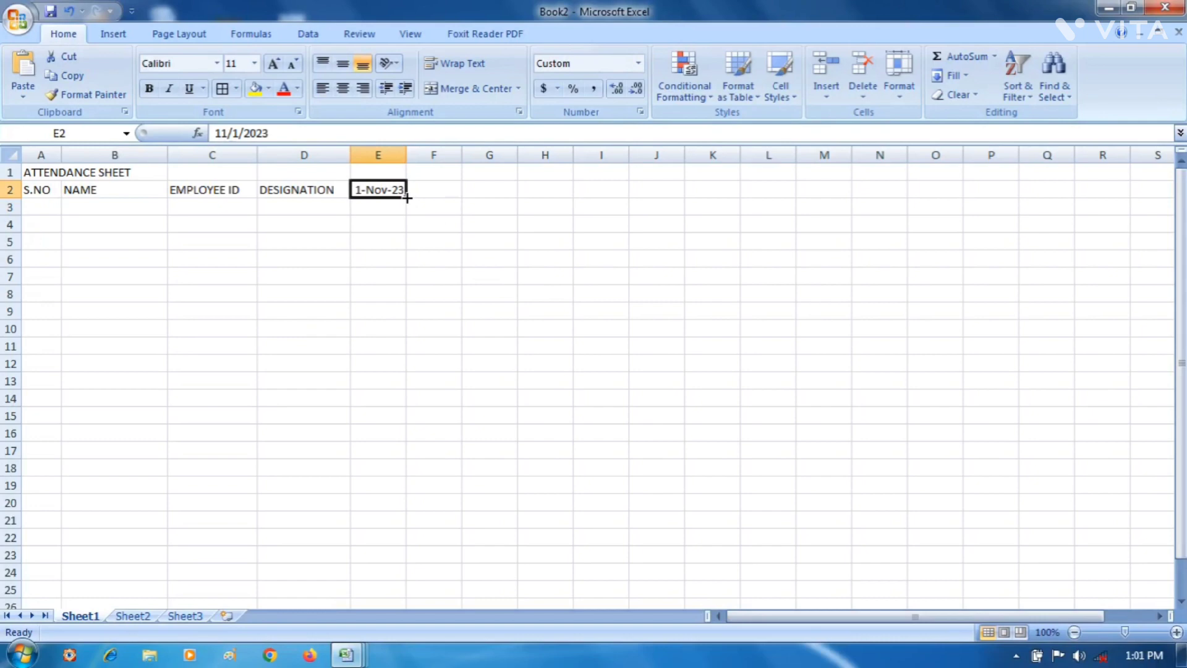
pyautogui.moveTo(406, 197); pyautogui.dragTo(979, 186)
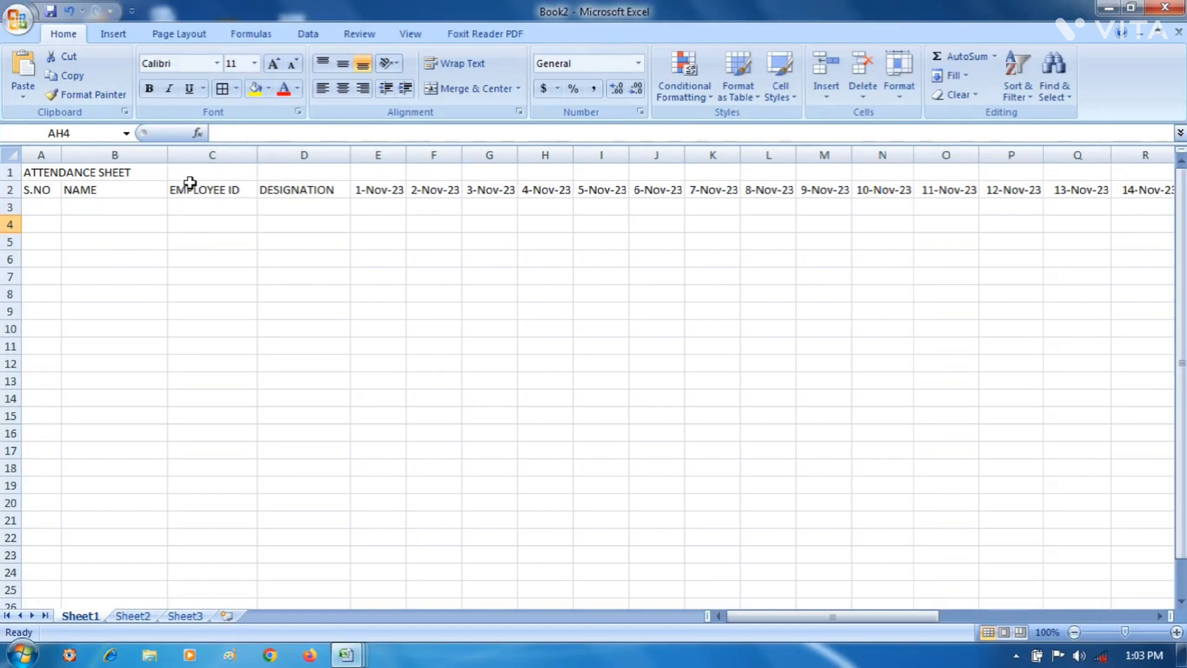
# Merge and center the ATTENDANCE SHEET title across cells A1 to AH1.
pyautogui.click(117, 173)
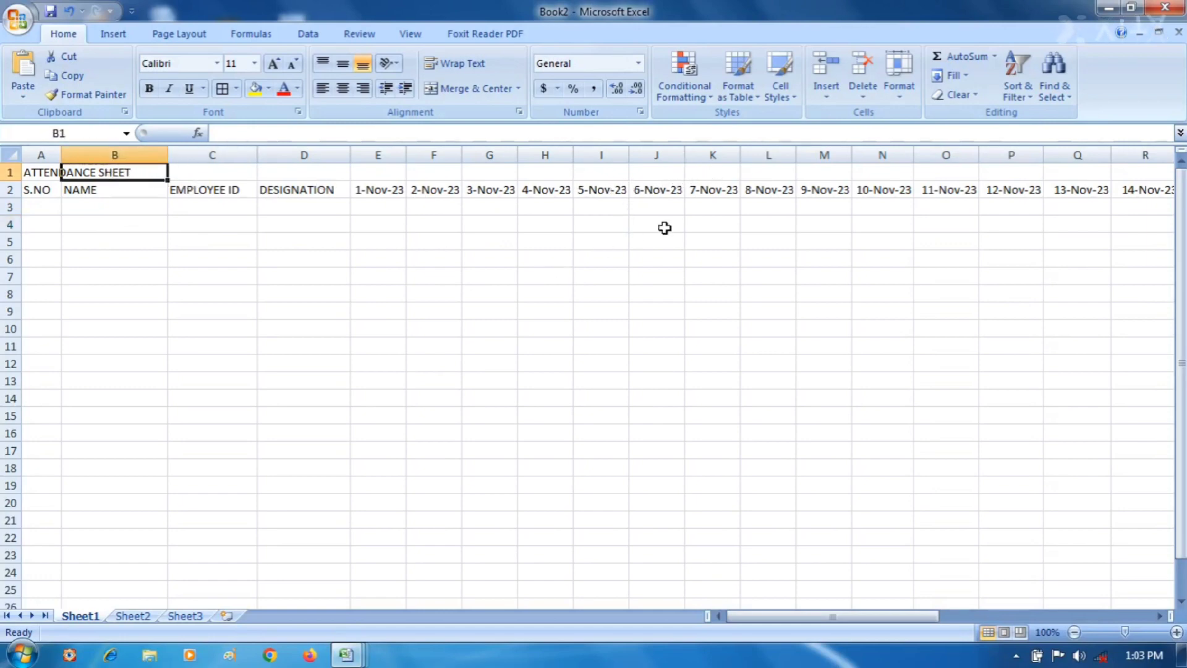
pyautogui.click(37, 173)
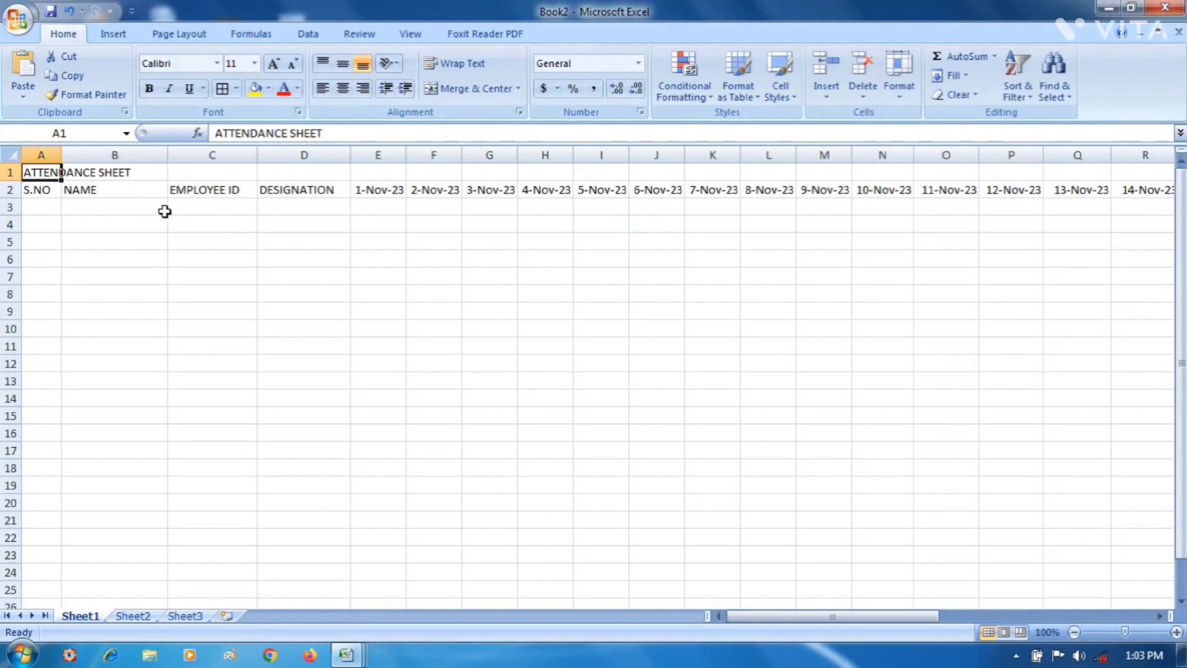
pyautogui.hotkey('shift', 'Right')
pyautogui.hotkey('shift', 'Right')
pyautogui.hotkey('shift', 'Right')
pyautogui.hotkey('shift', 'Right')
pyautogui.hotkey('shift', 'Right')
pyautogui.hotkey('shift', 'Right')
pyautogui.hotkey('shift', 'Right')
pyautogui.hotkey('shift', 'Right')
pyautogui.hotkey('shift', 'Right')
pyautogui.hotkey('shift', 'Right')
pyautogui.hotkey('shift', 'Right')
pyautogui.hotkey('shift', 'Right')
pyautogui.hotkey('shift', 'Right')
pyautogui.hotkey('shift', 'Right')
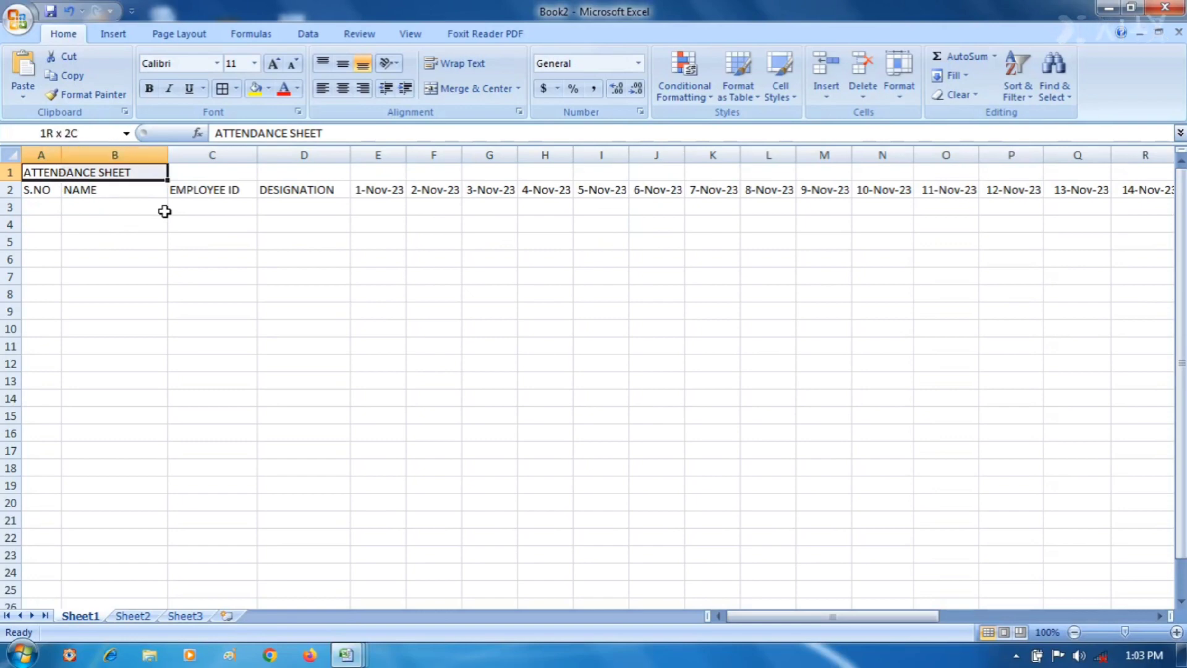
pyautogui.hotkey('shift', 'Right')
pyautogui.hotkey('shift', 'Right')
pyautogui.hotkey('shift', 'Right')
pyautogui.hotkey('shift', 'Right')
pyautogui.hotkey('shift', 'Right')
pyautogui.hotkey('shift', 'Right')
pyautogui.hotkey('shift', 'Right')
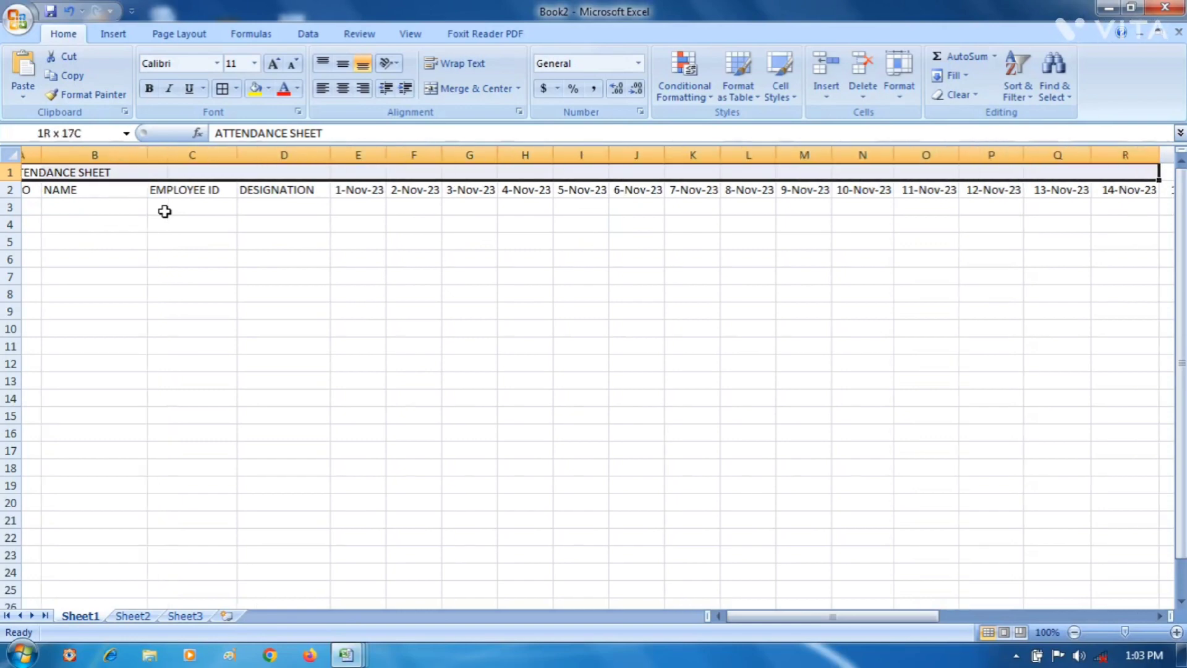
pyautogui.hotkey('shift', 'Right')
pyautogui.hotkey('shift', 'Right')
pyautogui.hotkey('shift', 'Right')
pyautogui.hotkey('shift', 'Right')
pyautogui.hotkey('shift', 'Right')
pyautogui.hotkey('shift', 'Right')
pyautogui.hotkey('shift', 'Right')
pyautogui.hotkey('shift', 'Right')
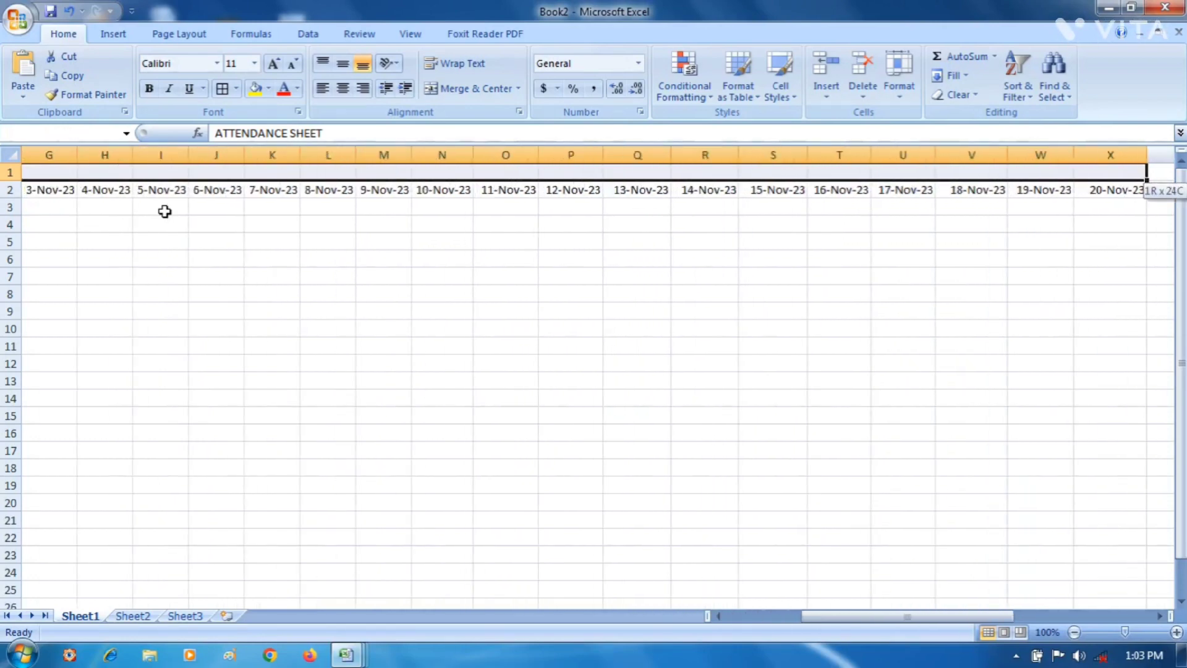
pyautogui.hotkey('shift', 'Right')
pyautogui.hotkey('shift', 'Right')
pyautogui.hotkey('shift', 'Right')
pyautogui.hotkey('shift', 'Right')
pyautogui.hotkey('shift', 'Right')
pyautogui.hotkey('shift', 'Right')
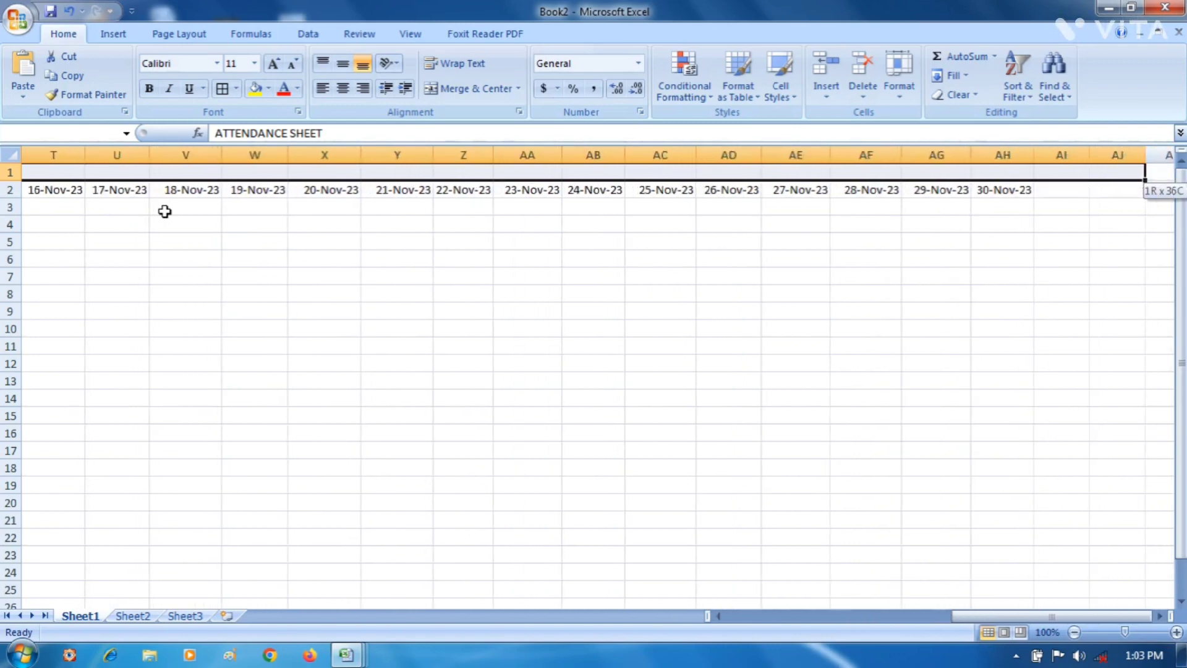
pyautogui.hotkey('shift', 'Left')
pyautogui.hotkey('shift', 'Left')
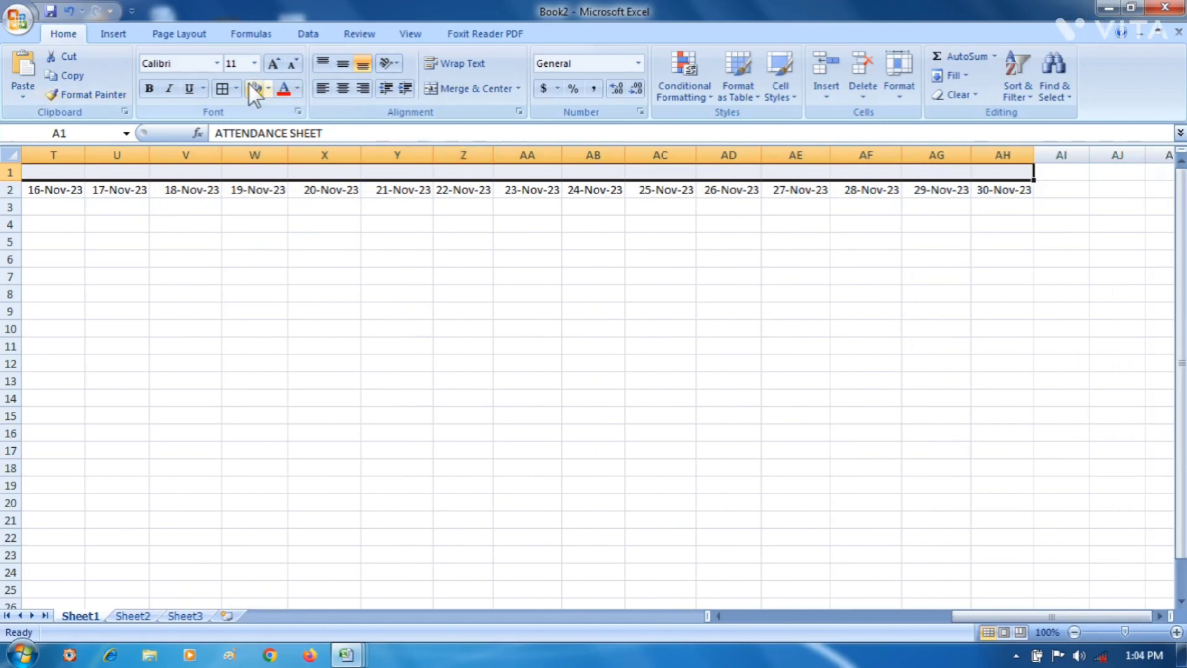
pyautogui.click(464, 92)
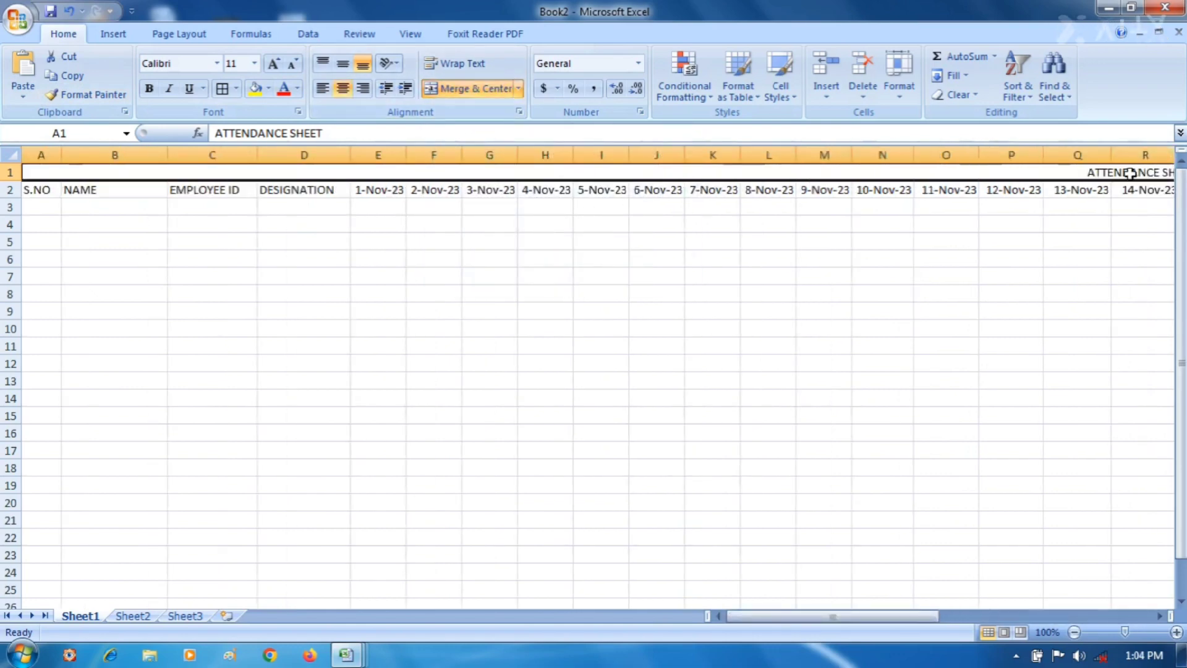
# Increase the ATTENDANCE SHEET title's font size to 18.
pyautogui.click(273, 62)
pyautogui.click(273, 62)
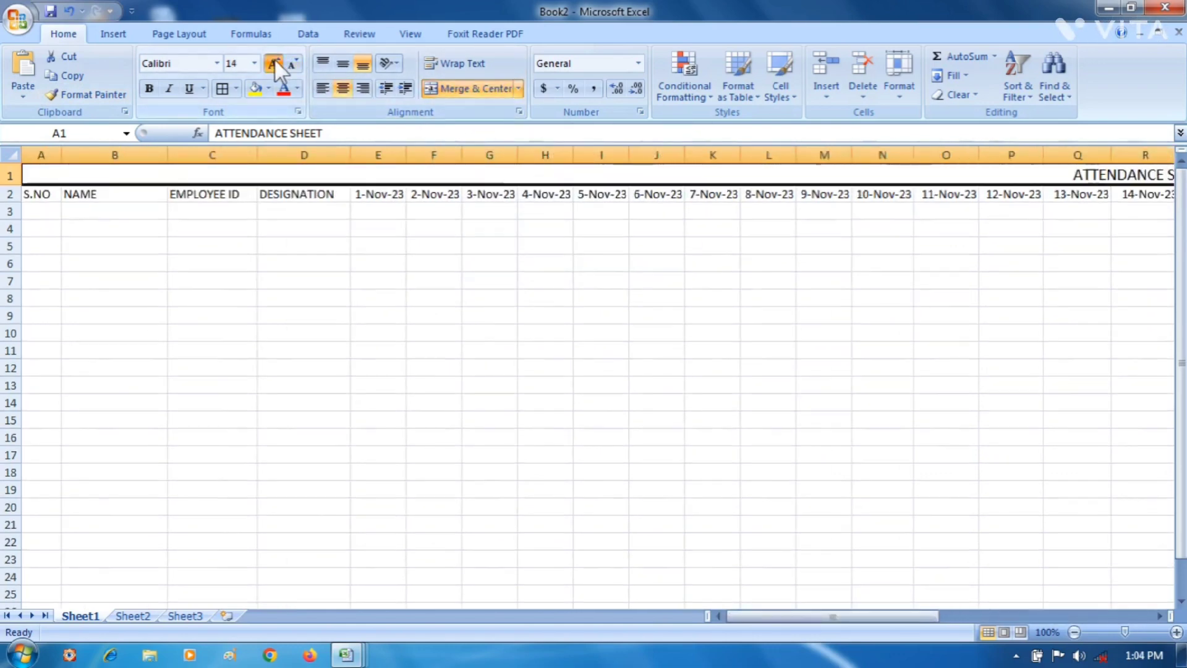
pyautogui.click(273, 62)
pyautogui.click(273, 62)
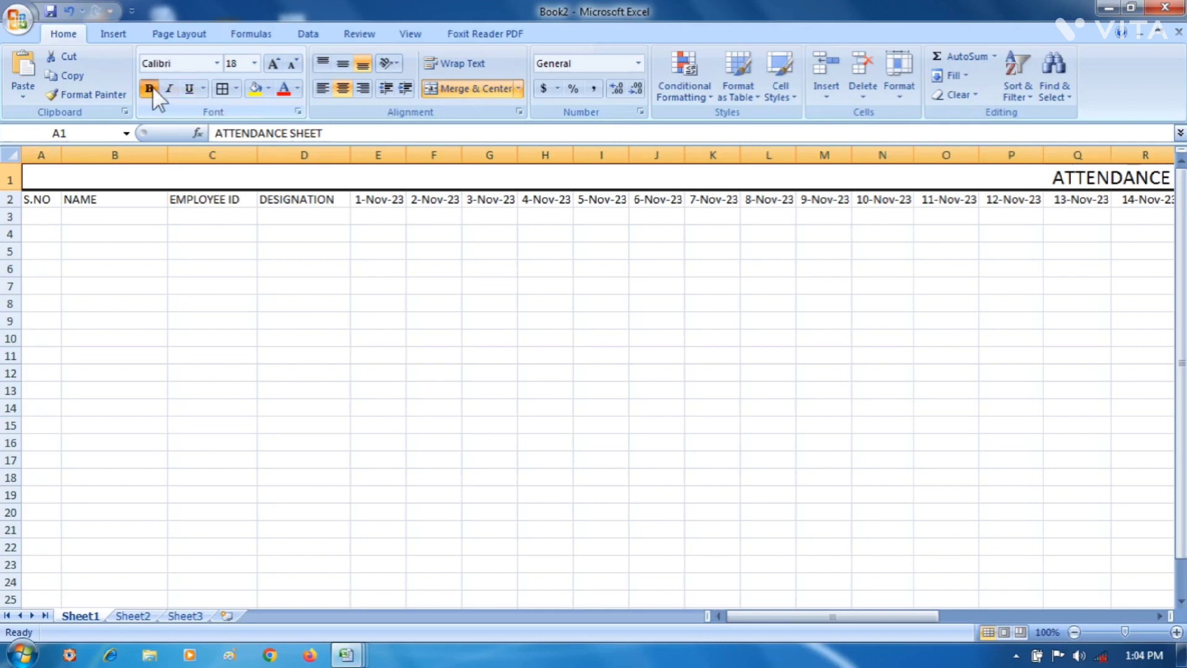
# Make the ATTENDANCE SHEET title bold.
pyautogui.click(149, 87)
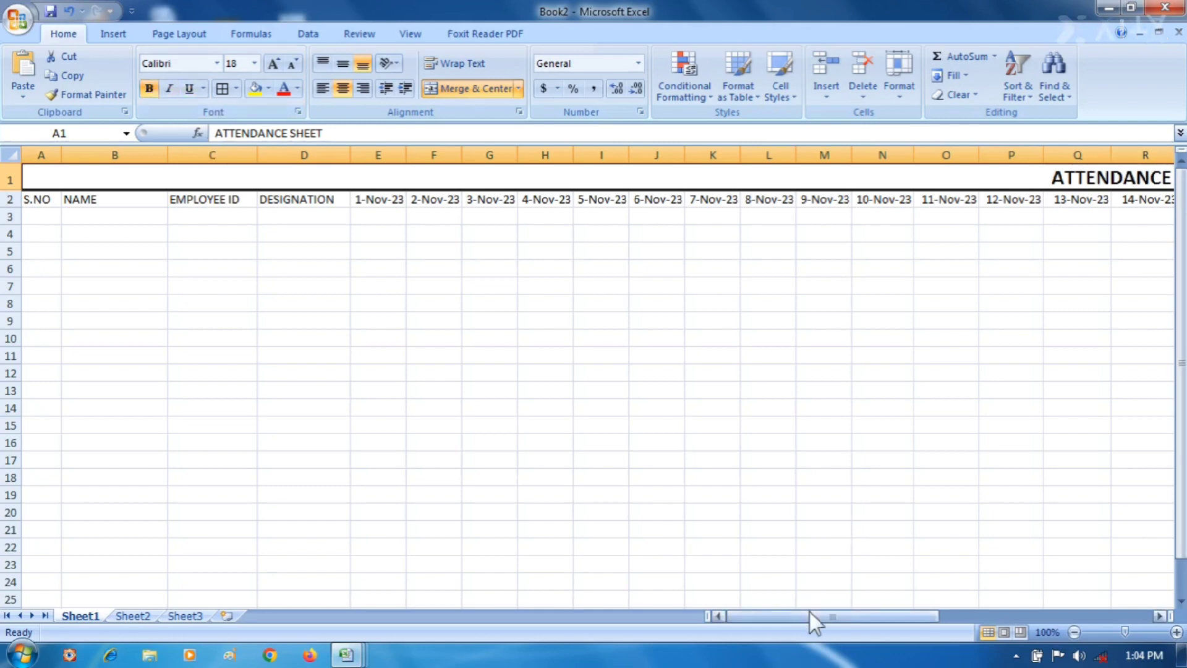
# Add the header TOTAL DAYS in AI2, directly after the 30-Nov-23 date column.
pyautogui.moveTo(810, 615); pyautogui.dragTo(1046, 612)
pyautogui.click(1008, 354)
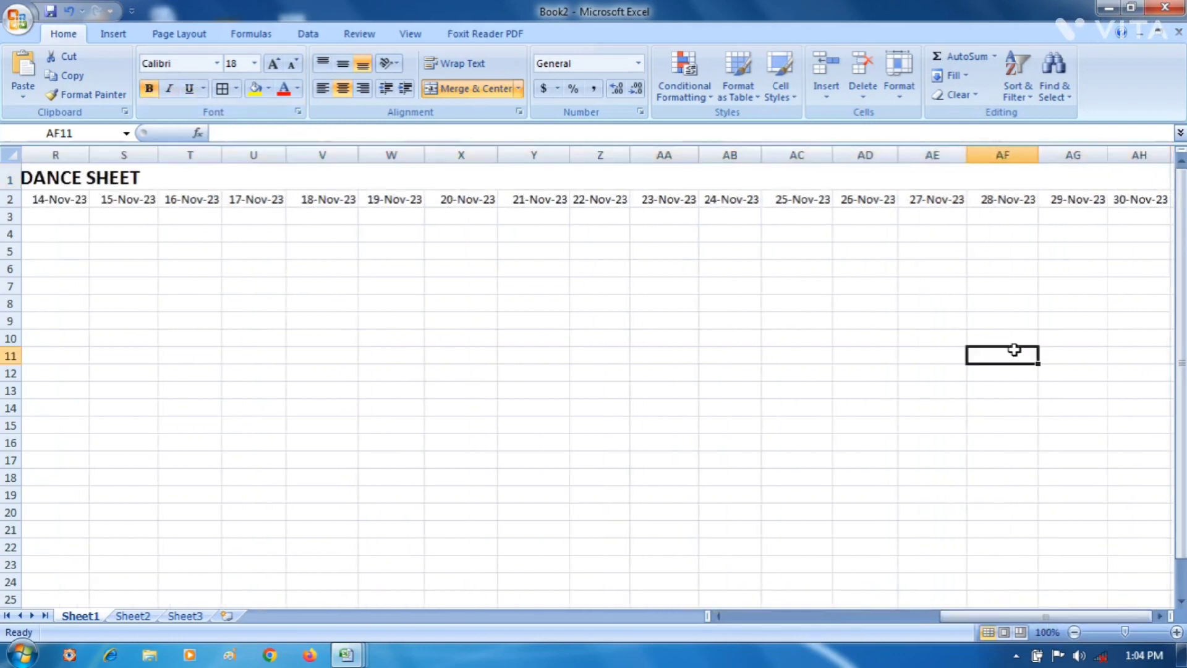
pyautogui.click(1161, 616)
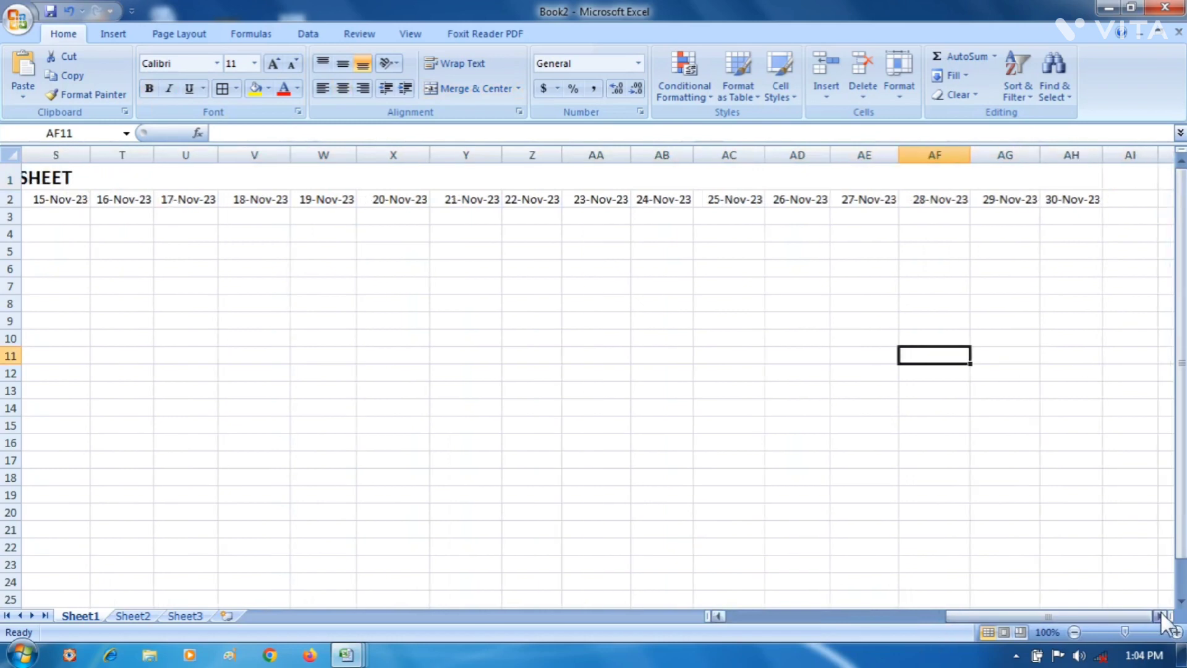
pyautogui.click(1161, 615)
pyautogui.click(1161, 616)
pyautogui.click(1160, 615)
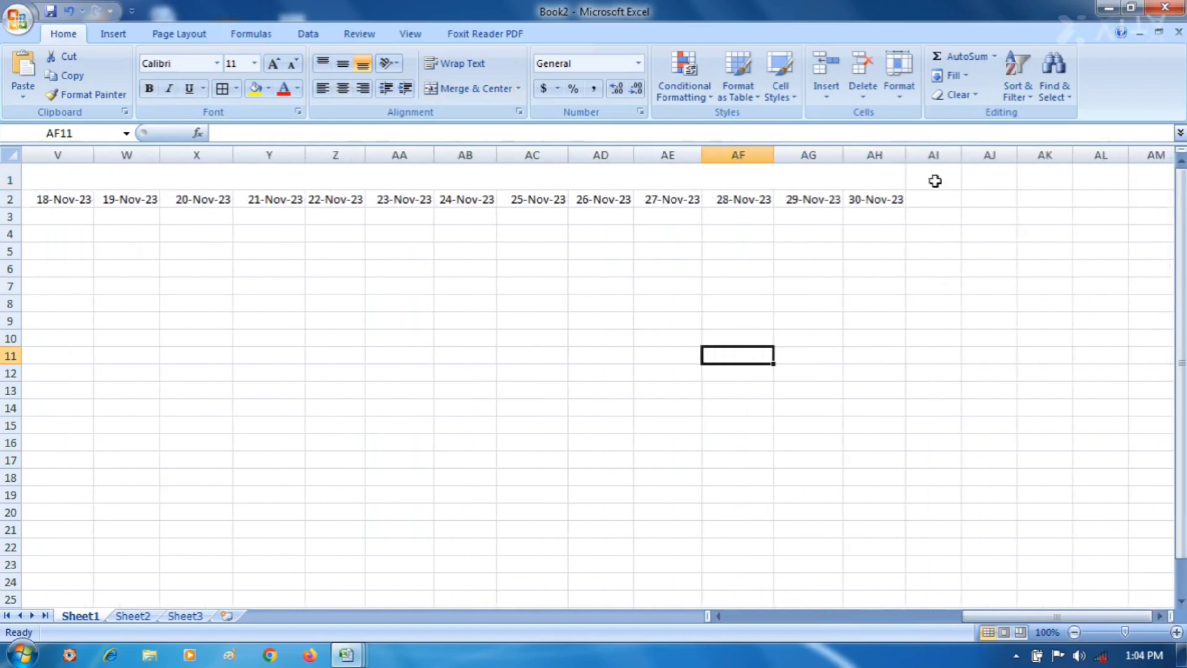
pyautogui.click(928, 199)
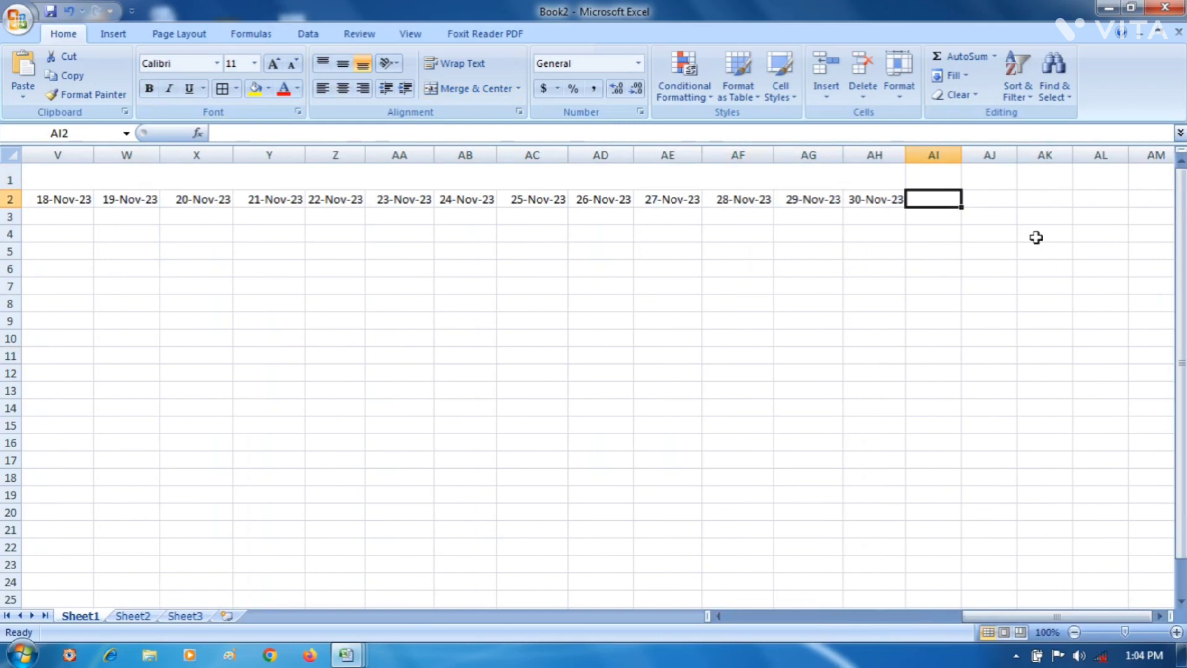
pyautogui.write('TOTAL')
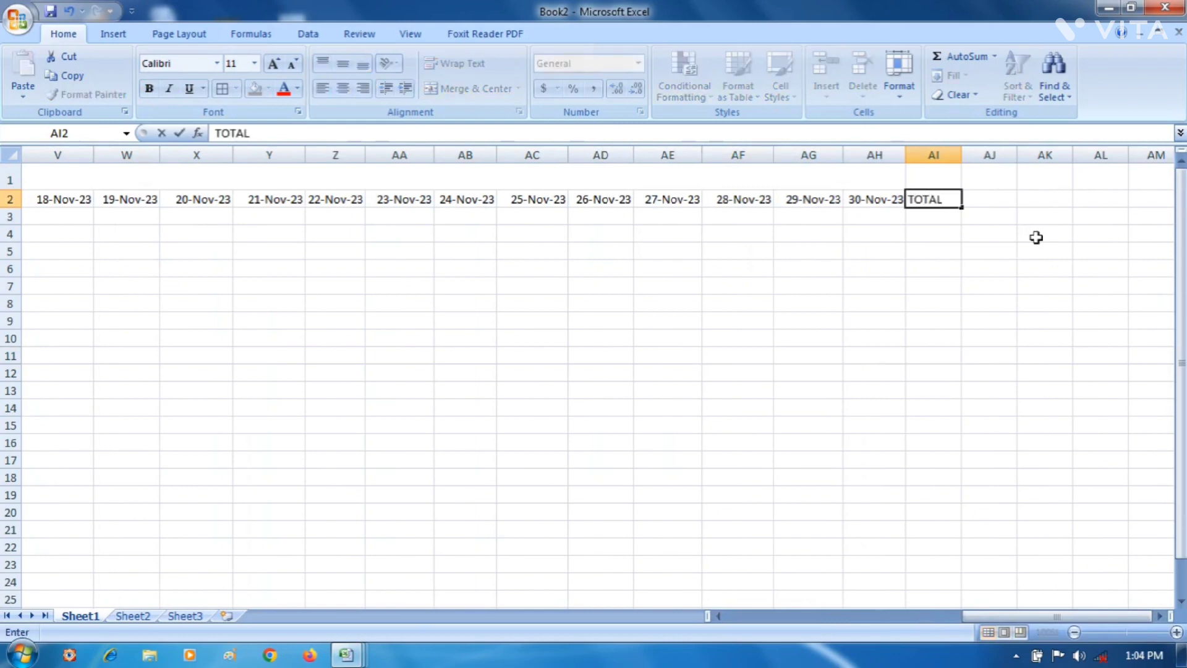
pyautogui.write(' DAYS')
pyautogui.press('Tab')
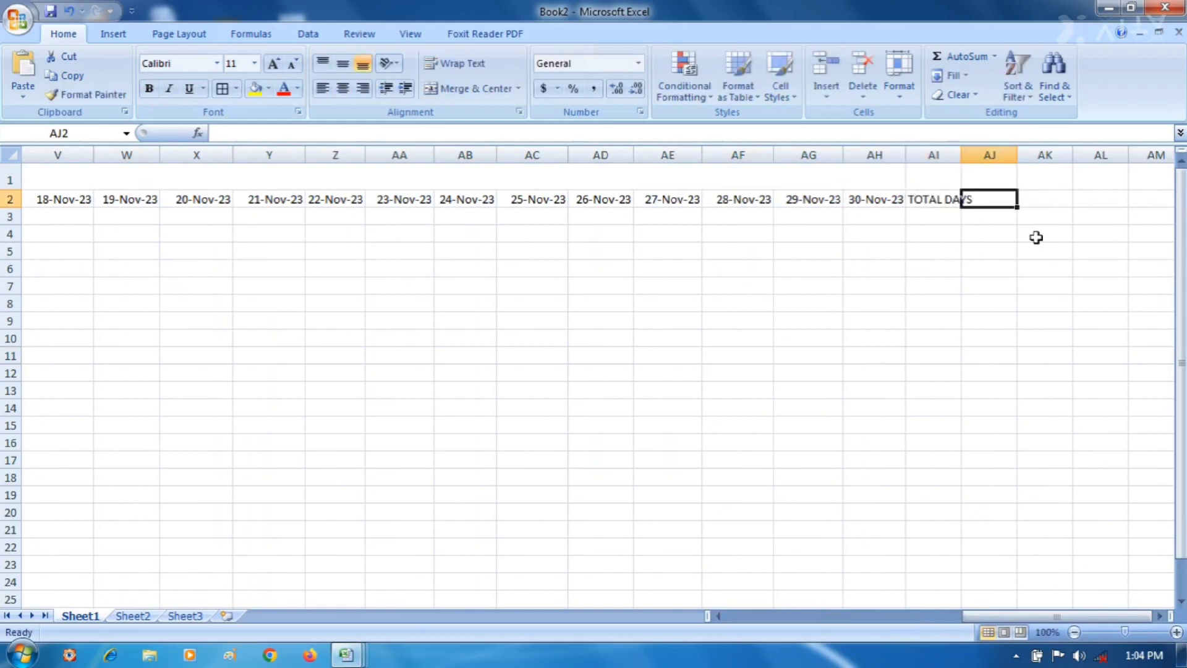
# Enter the summary headers ABSENT, PERSENT, LEAVE and HD in cells AJ2 to AM2.
pyautogui.write('AB')
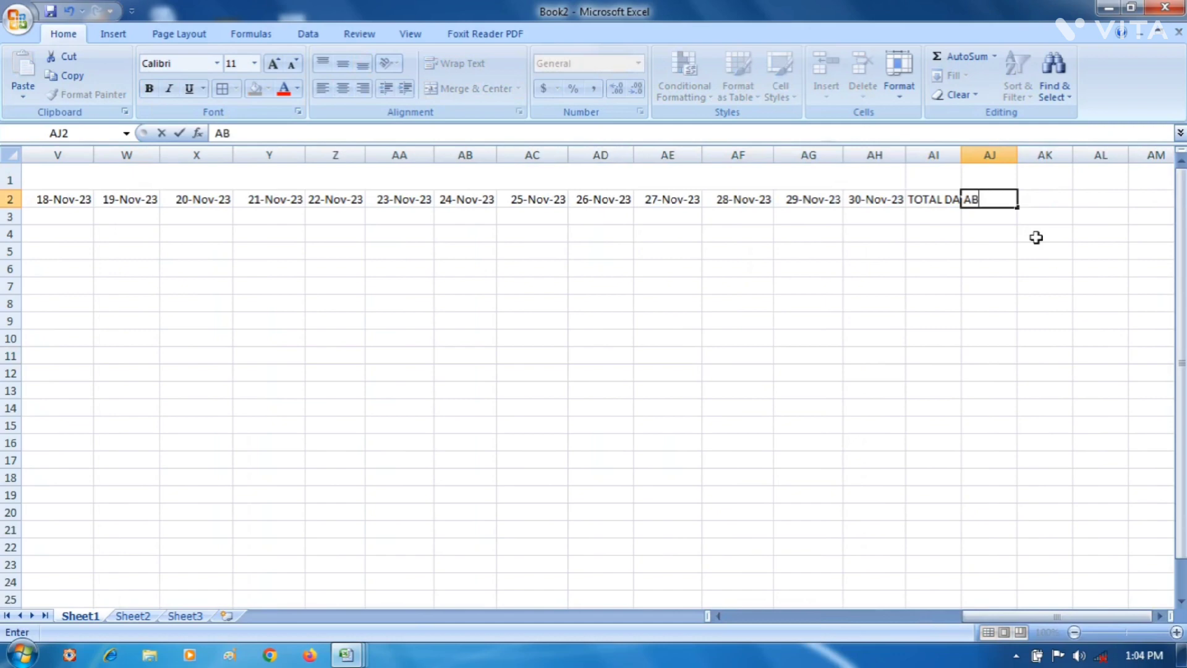
pyautogui.write('SENT')
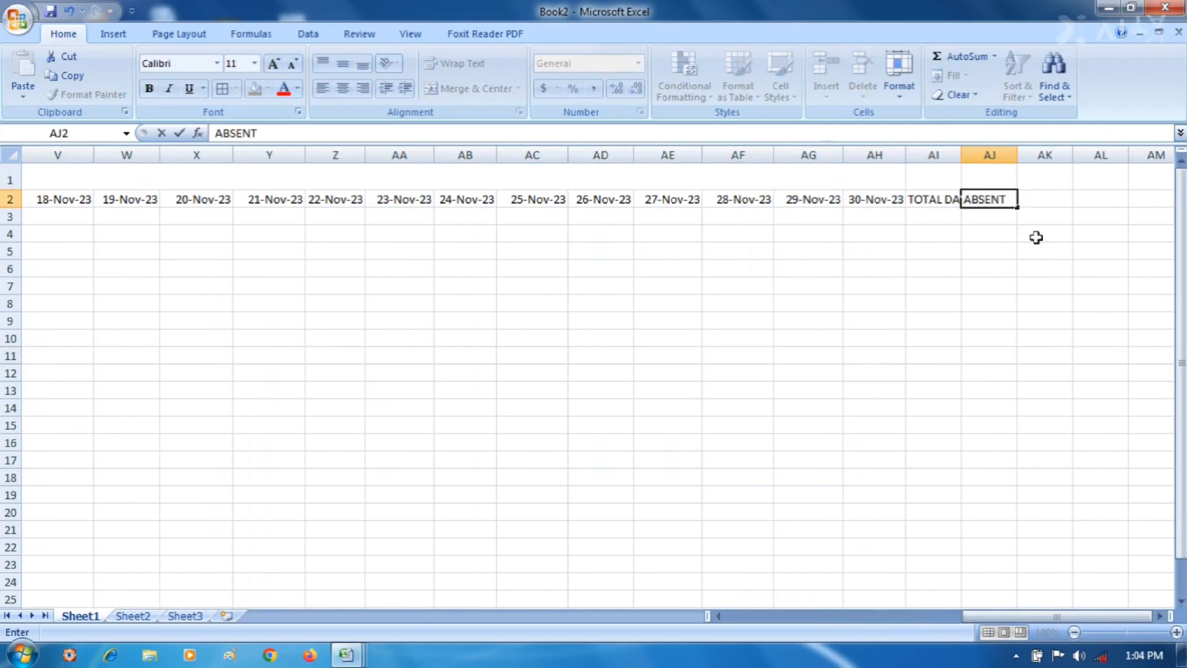
pyautogui.press('Tab')
pyautogui.write('P')
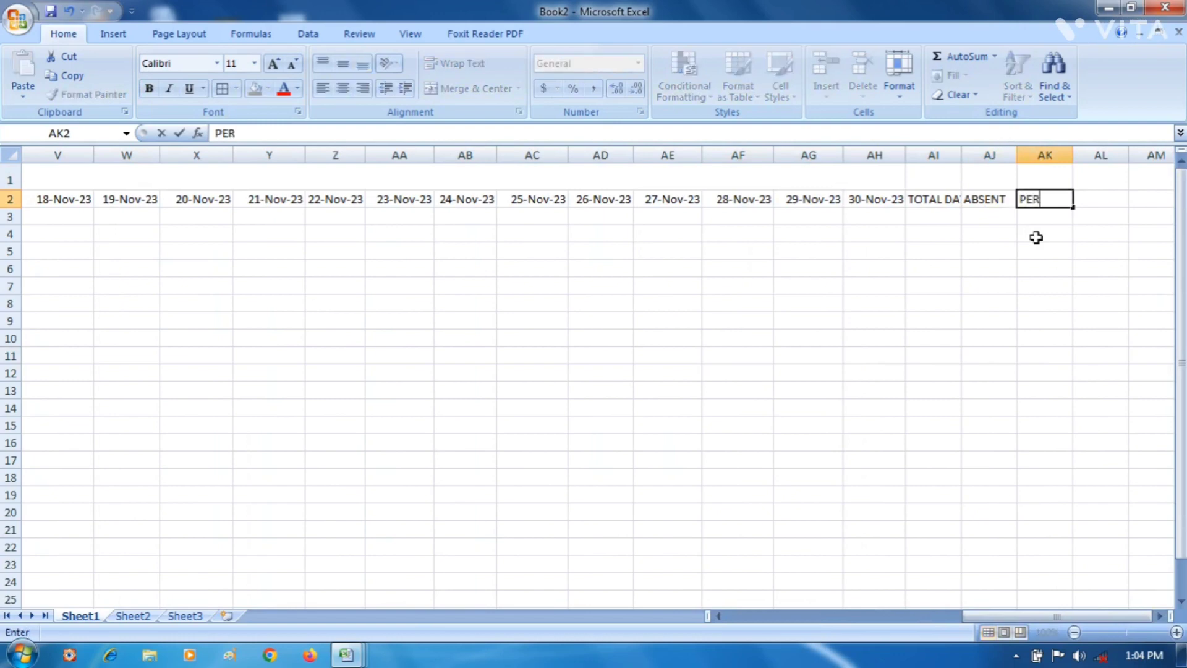
pyautogui.write('ERSENT')
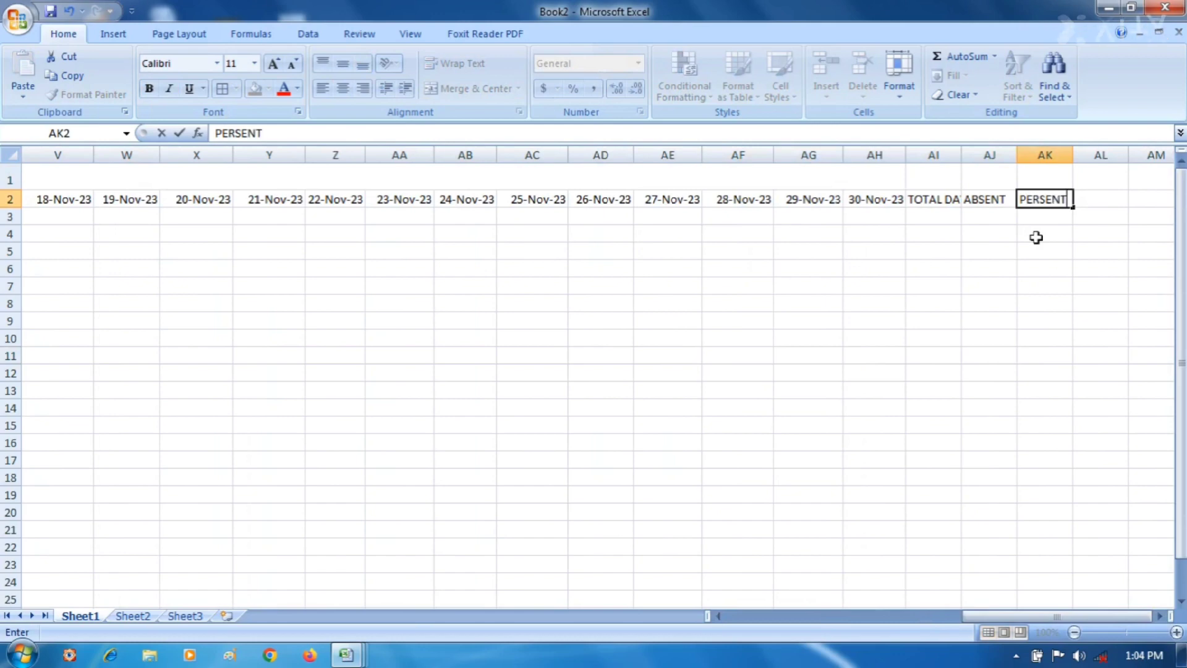
pyautogui.press('Tab')
pyautogui.write('L')
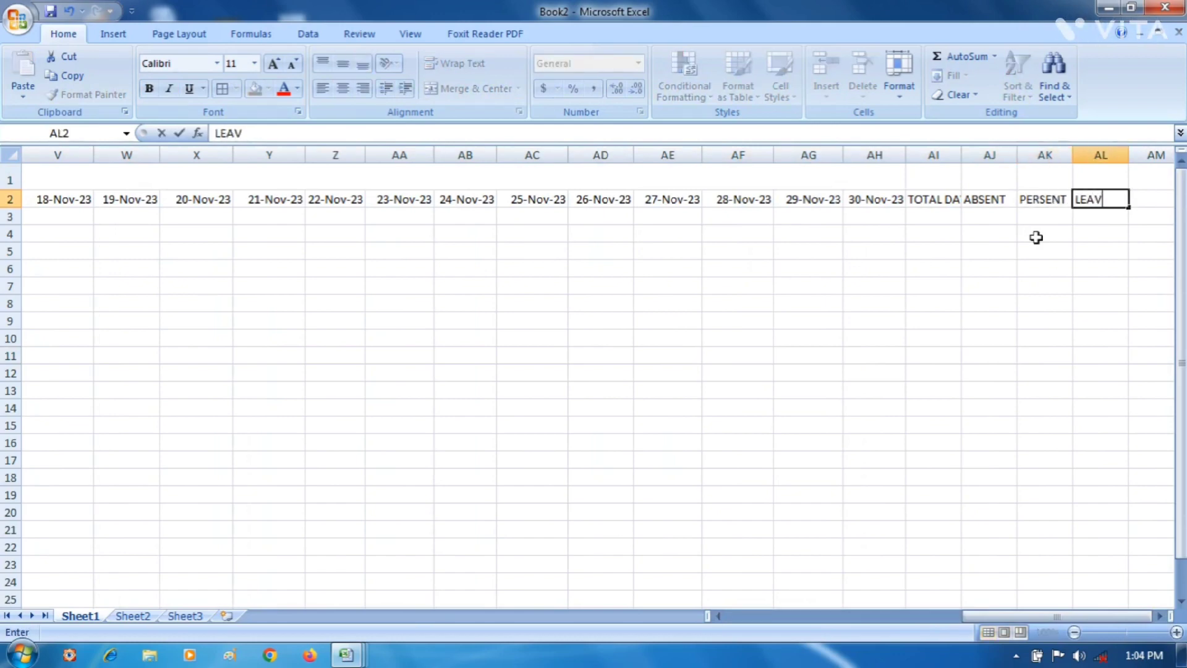
pyautogui.write('EAVE')
pyautogui.press('Tab')
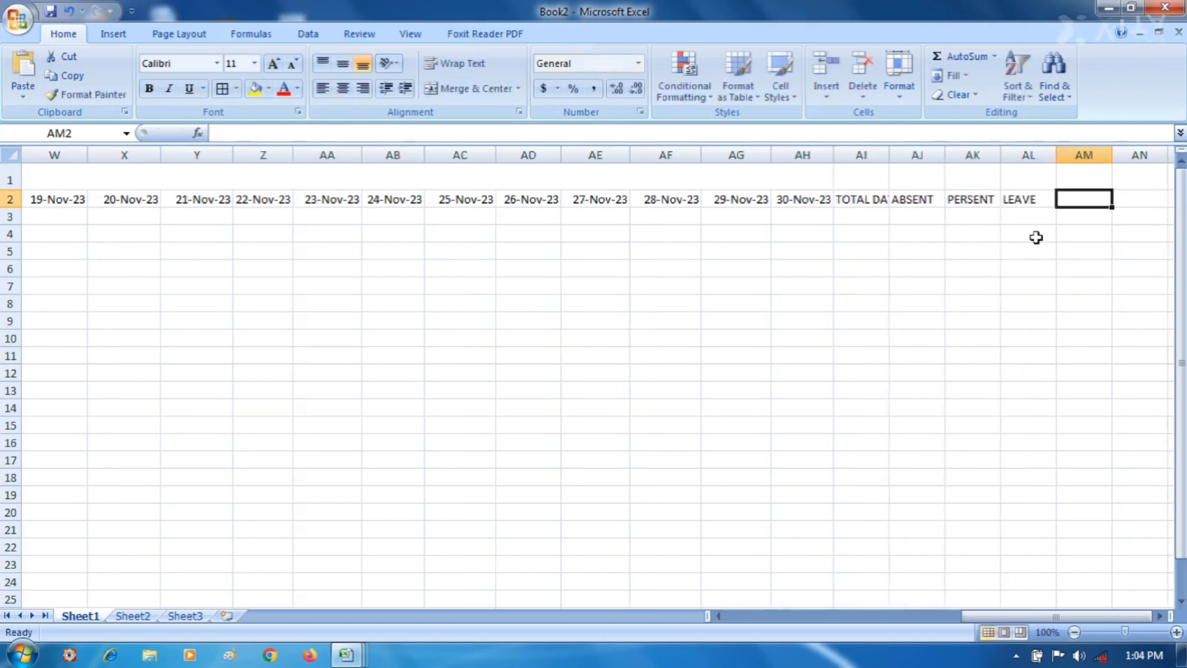
pyautogui.write('HD')
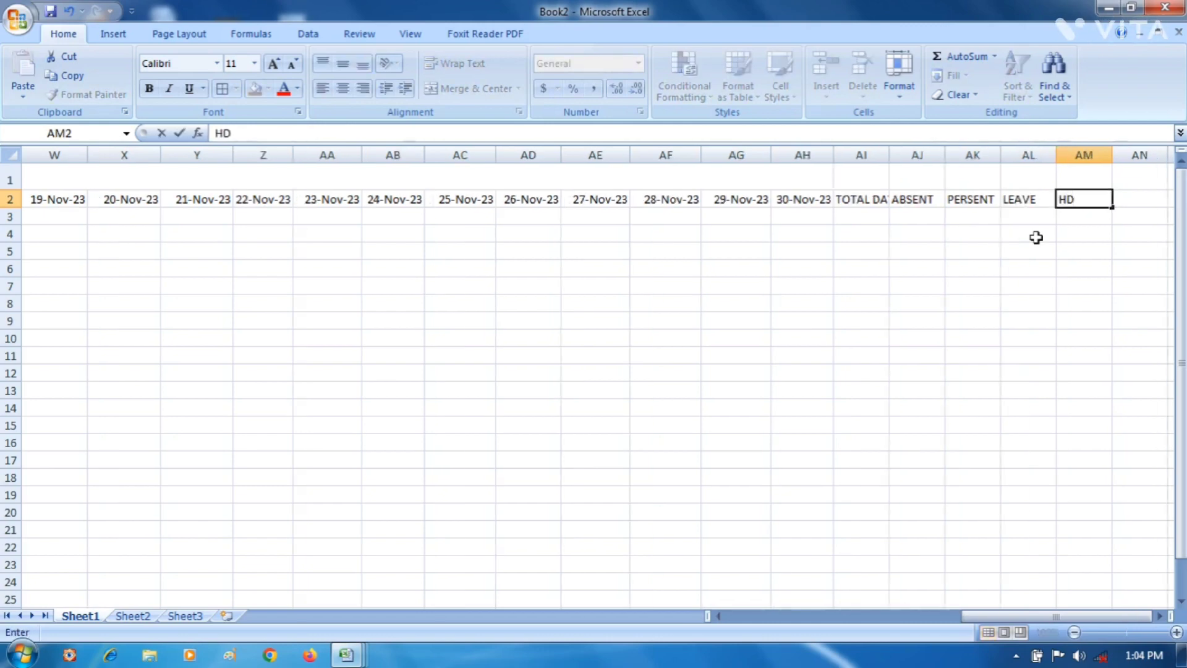
pyautogui.click(871, 201)
pyautogui.click(916, 201)
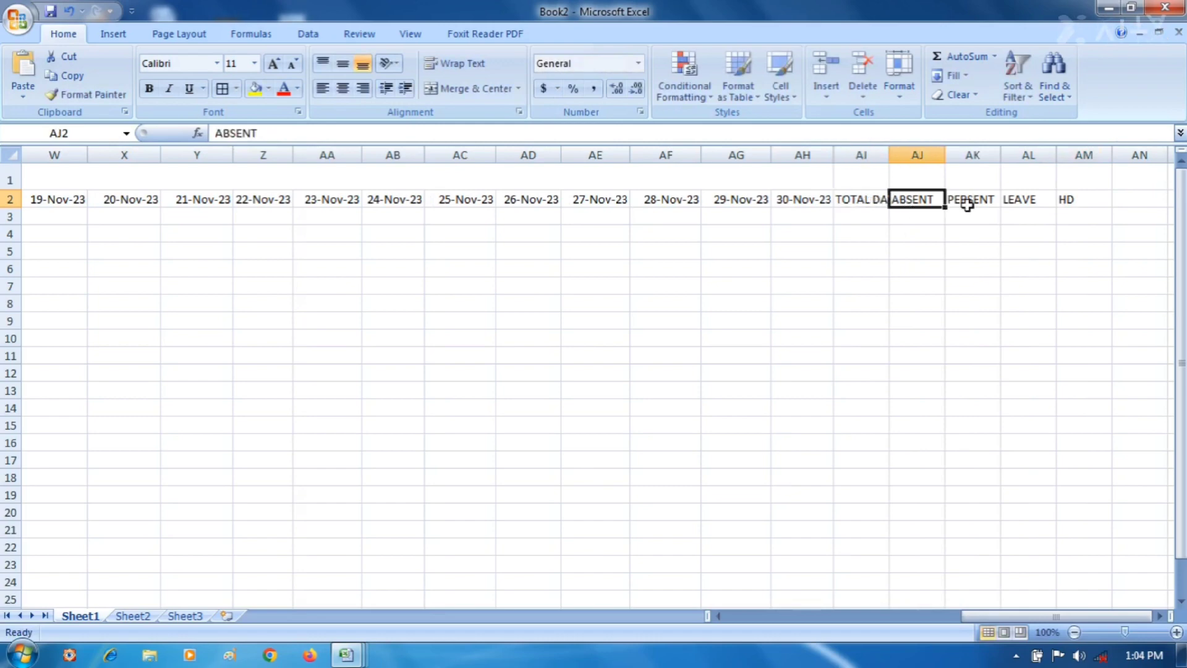
pyautogui.click(967, 203)
pyautogui.click(1039, 207)
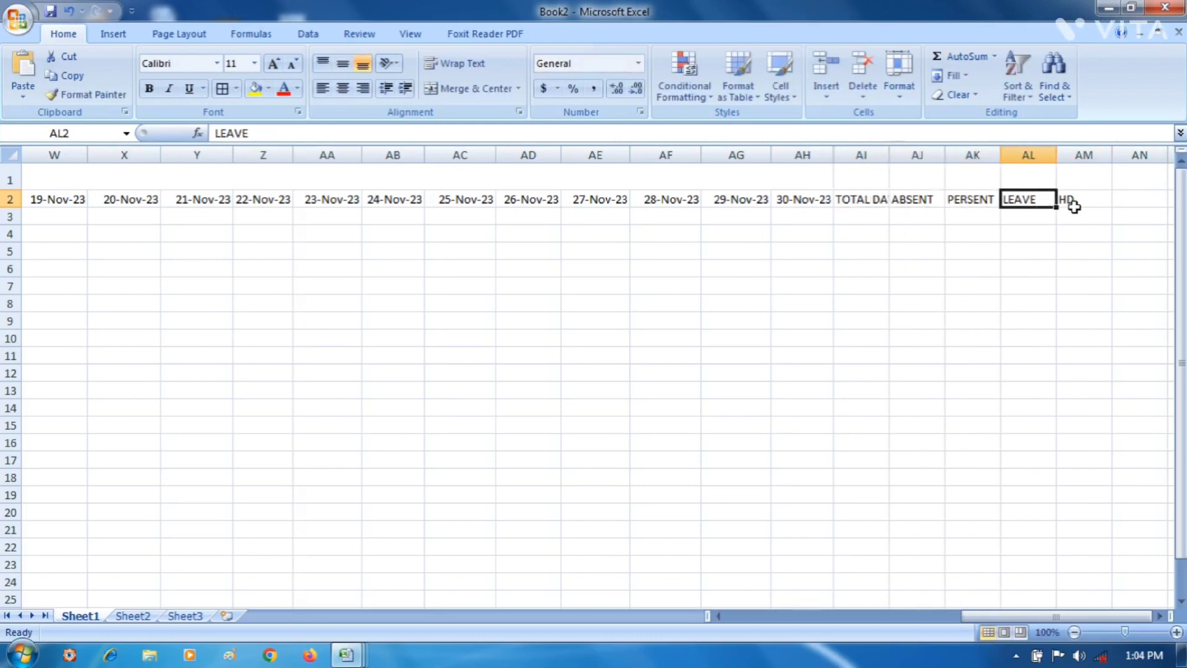
pyautogui.click(1074, 206)
# Start the first employee's record in row 3 with serial number 1, the employee's name and the employee ID.
pyautogui.moveTo(987, 615); pyautogui.dragTo(736, 612)
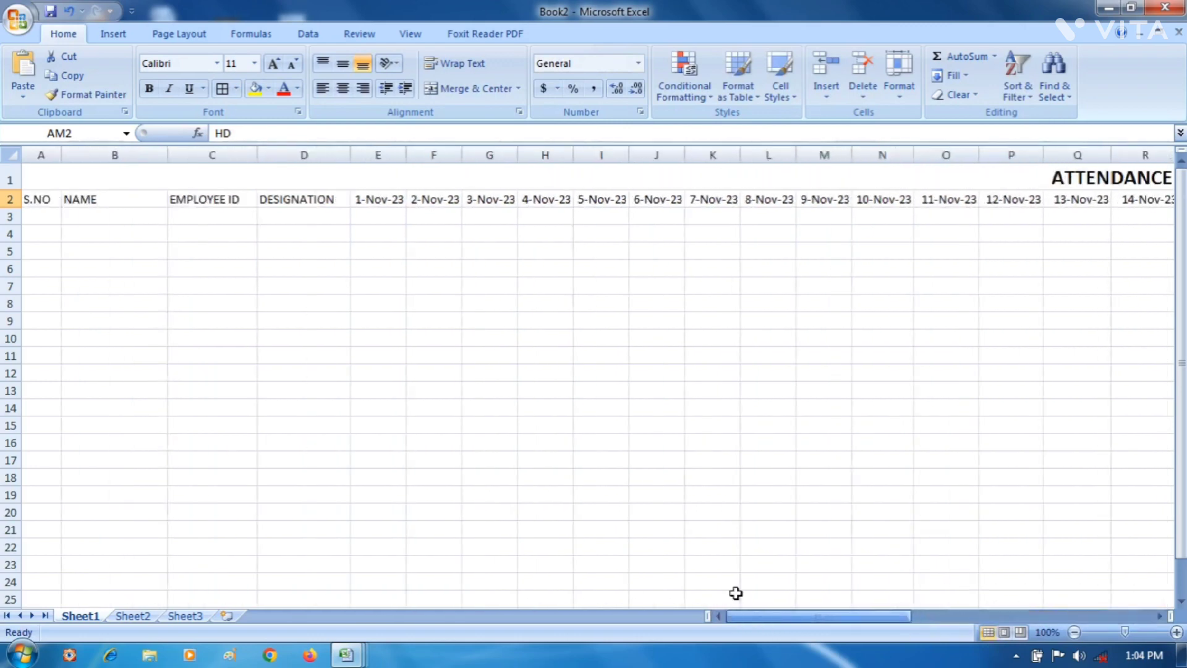
pyautogui.click(37, 216)
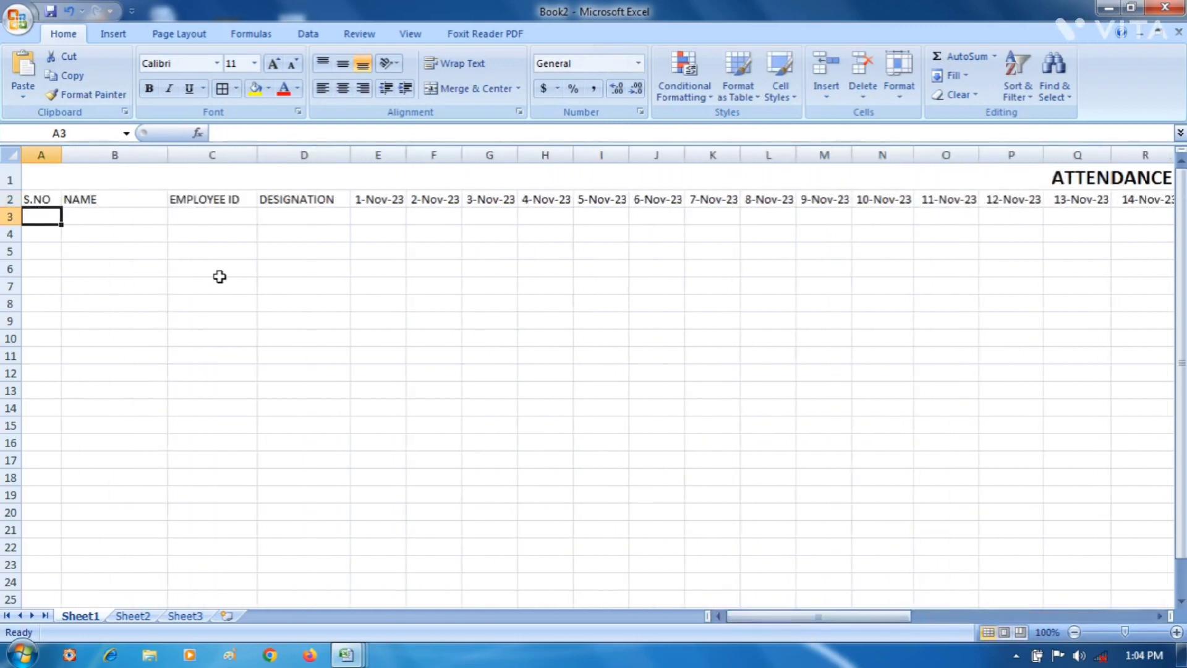
pyautogui.write('1')
pyautogui.press('Tab')
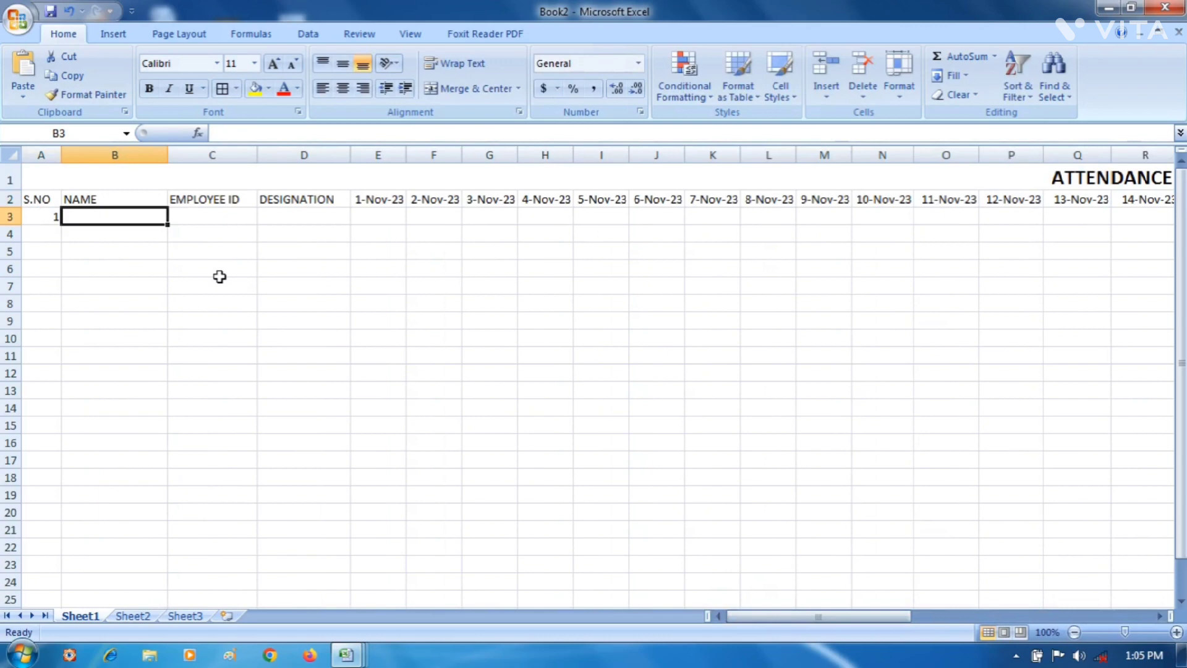
pyautogui.write('RAJ')
pyautogui.press('Tab')
pyautogui.write('56565')
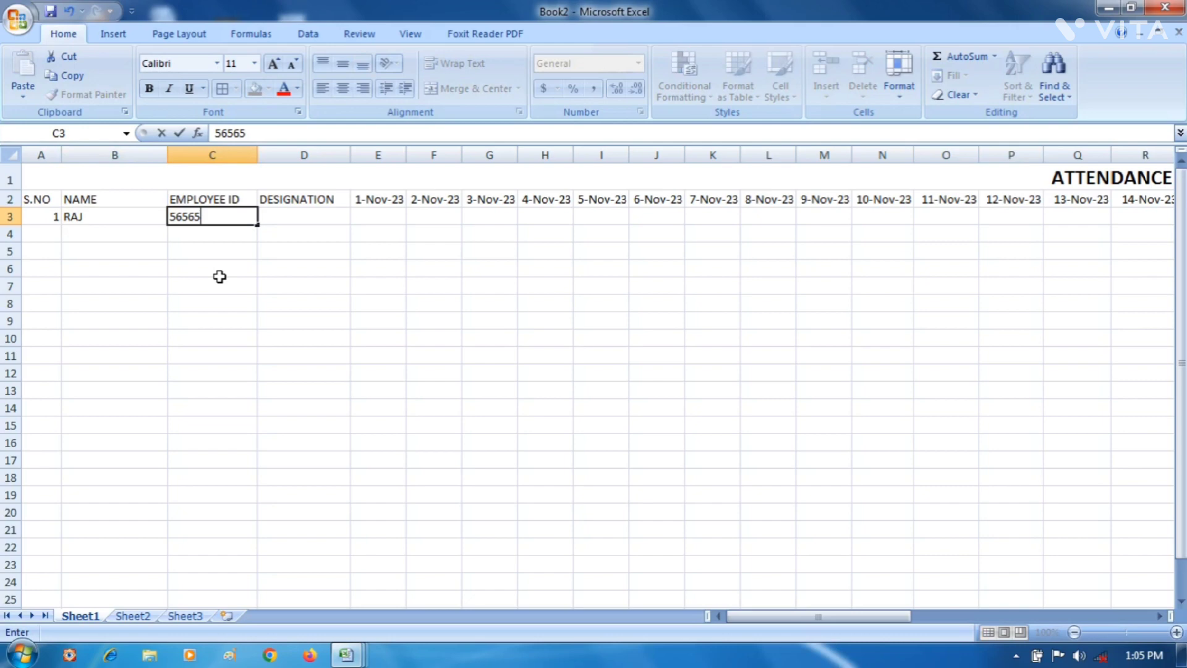
pyautogui.press('Tab')
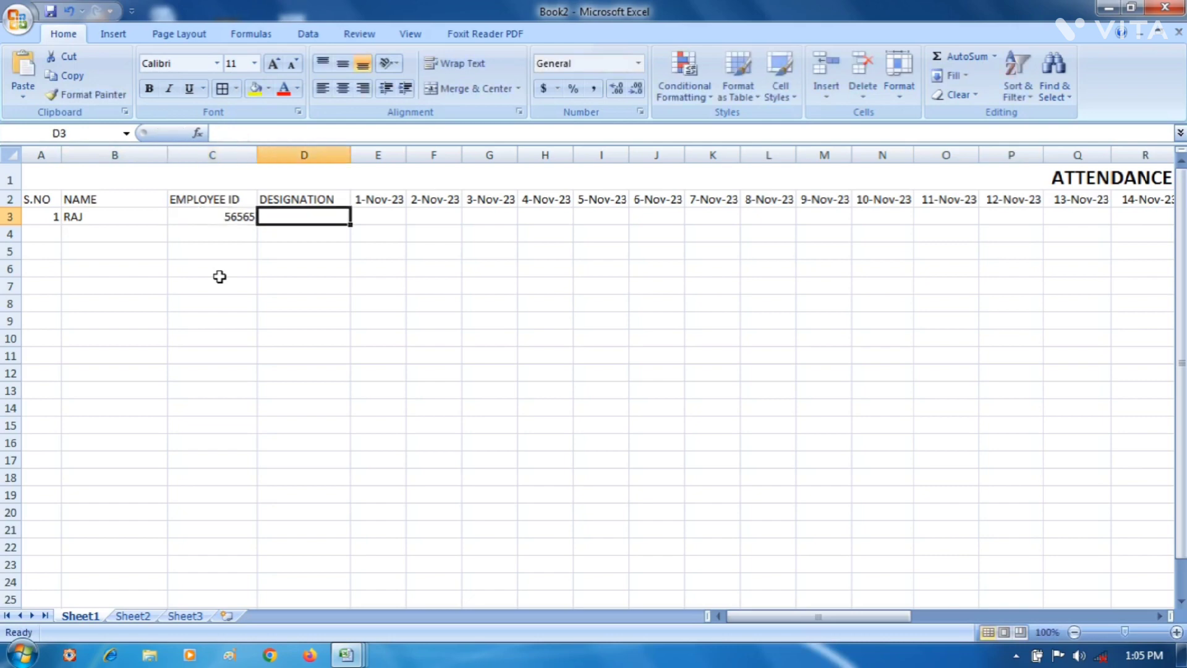
# Enter the designation ACCOUNTANT in D3 and dismiss the Windows color scheme prompt.
pyautogui.write('ACCOU')
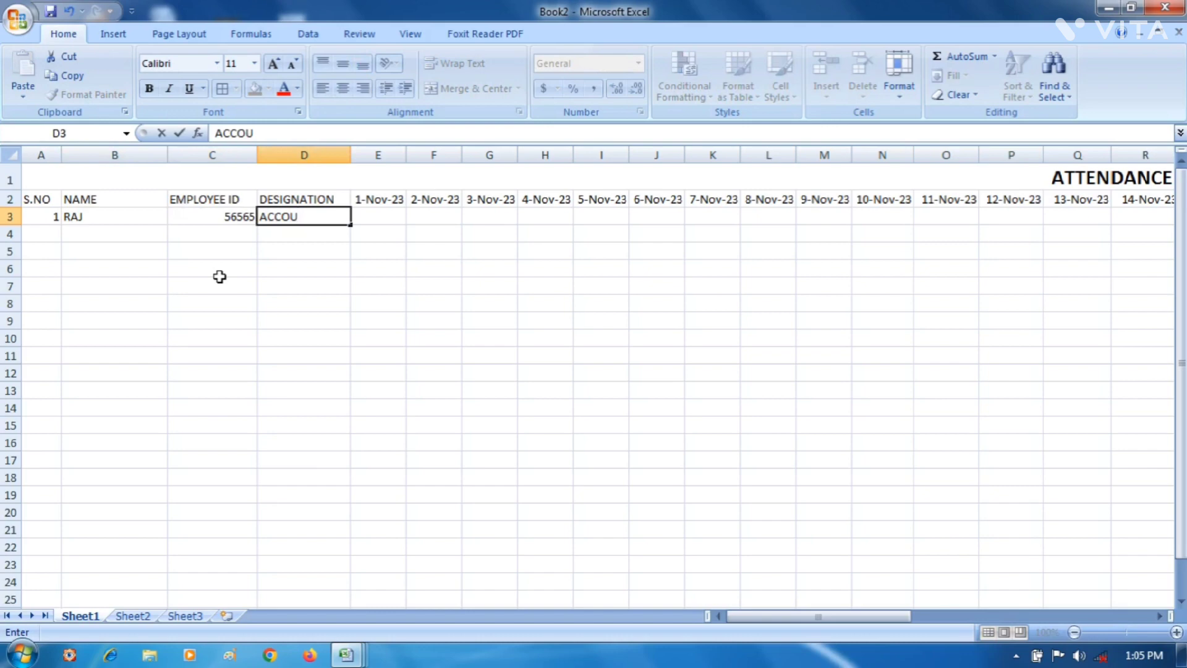
pyautogui.write('NTANT')
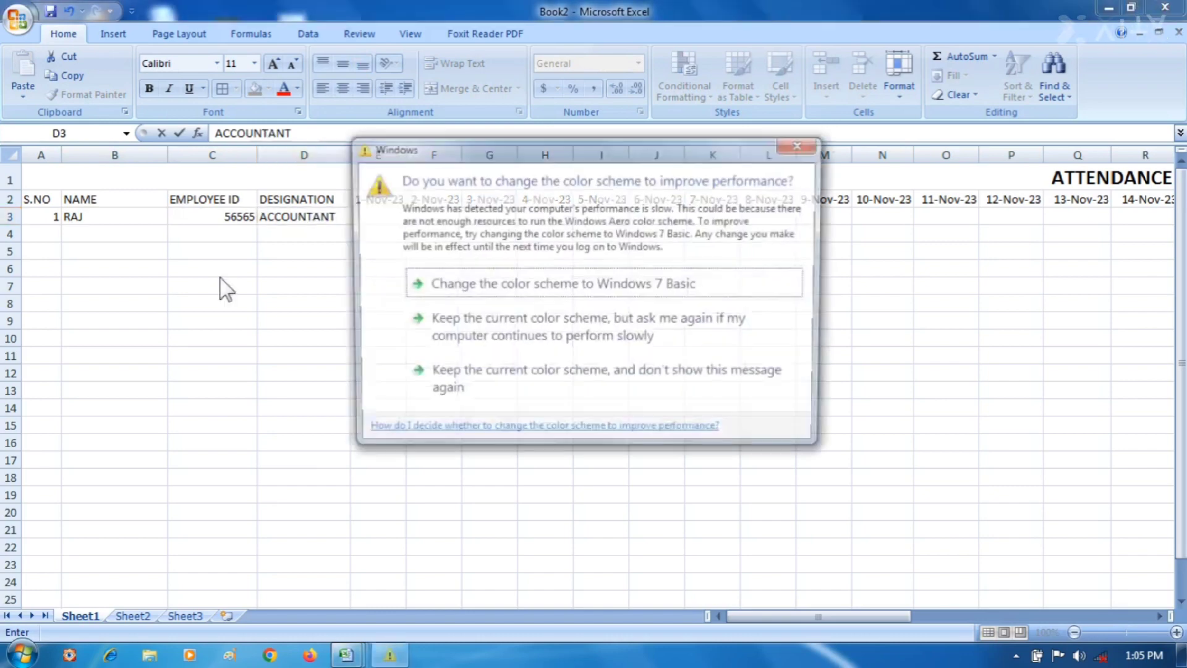
pyautogui.click(801, 144)
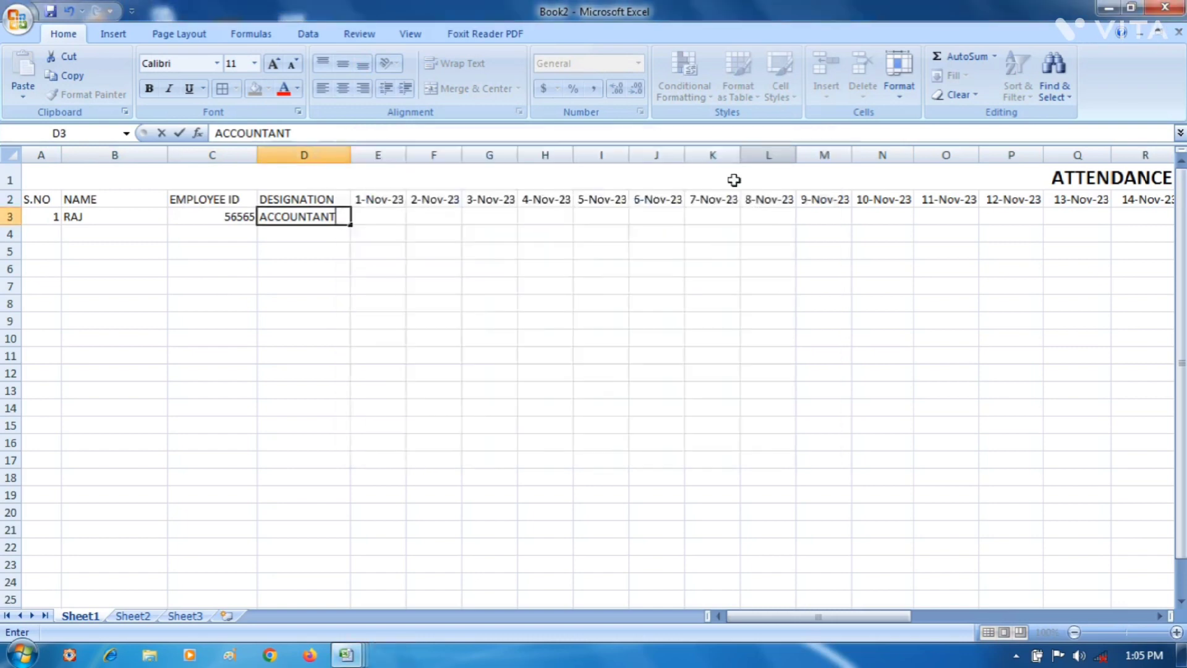
pyautogui.click(373, 219)
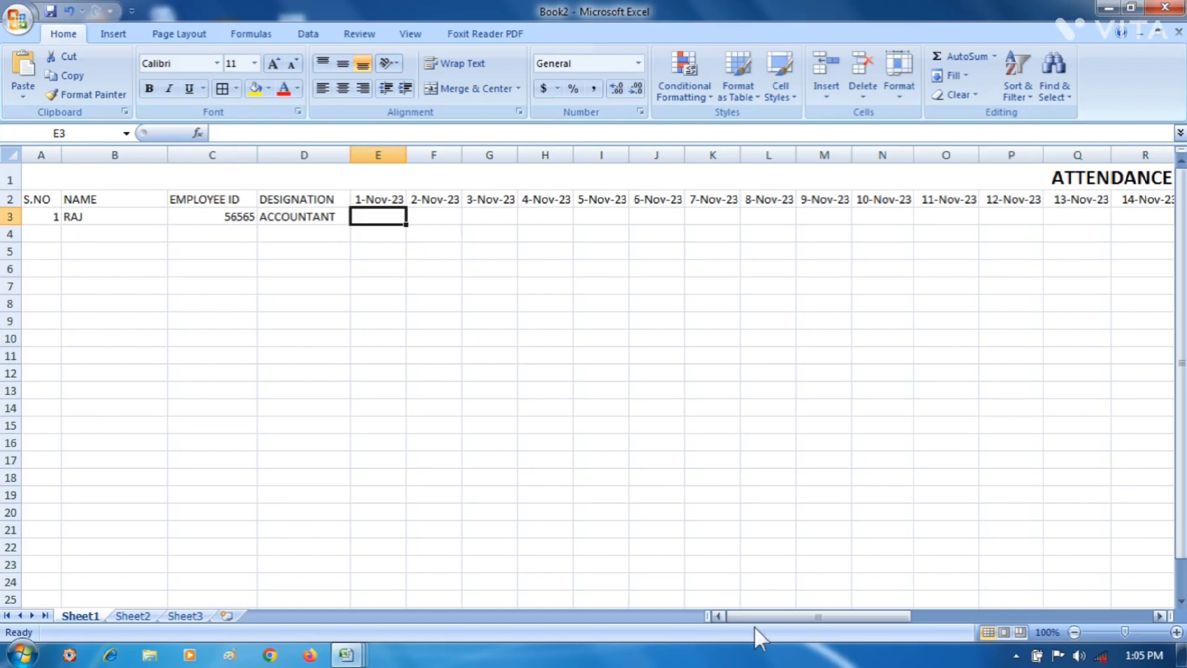
pyautogui.moveTo(761, 616); pyautogui.dragTo(1069, 616)
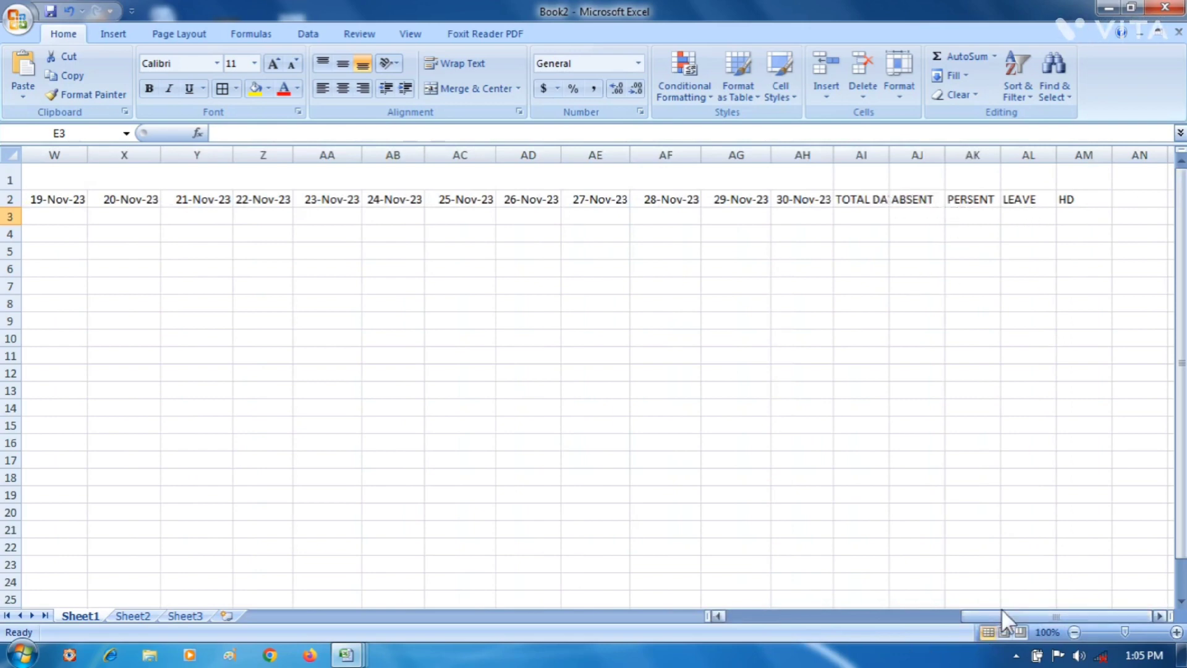
pyautogui.moveTo(1000, 615); pyautogui.dragTo(750, 609)
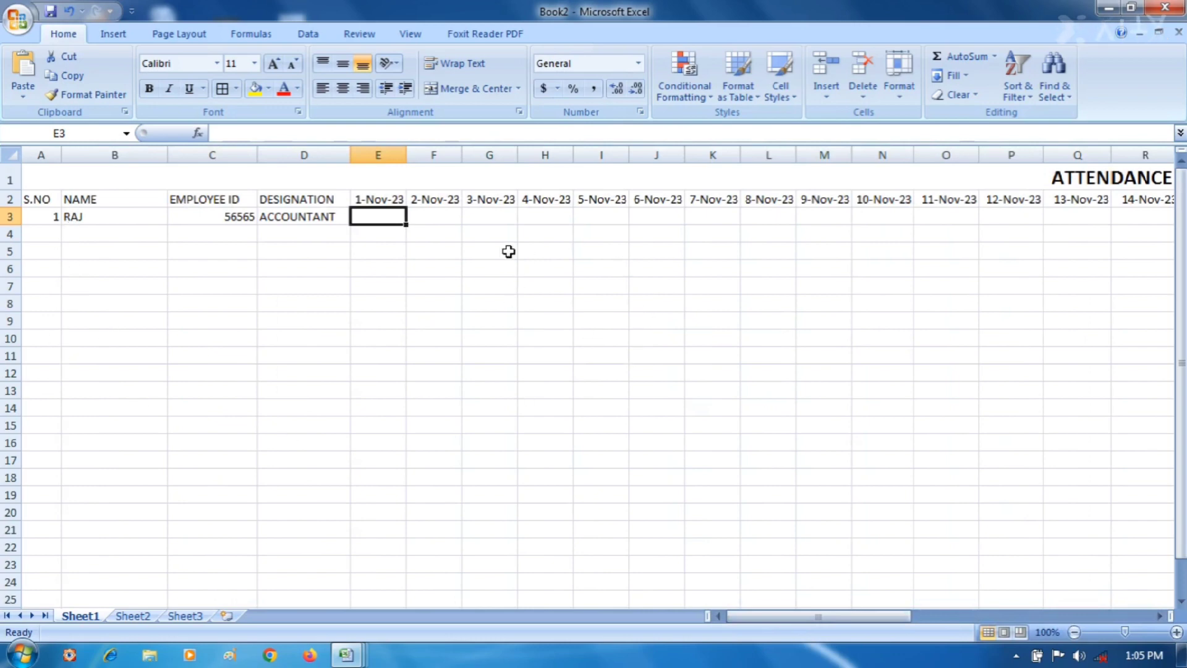
pyautogui.click(430, 220)
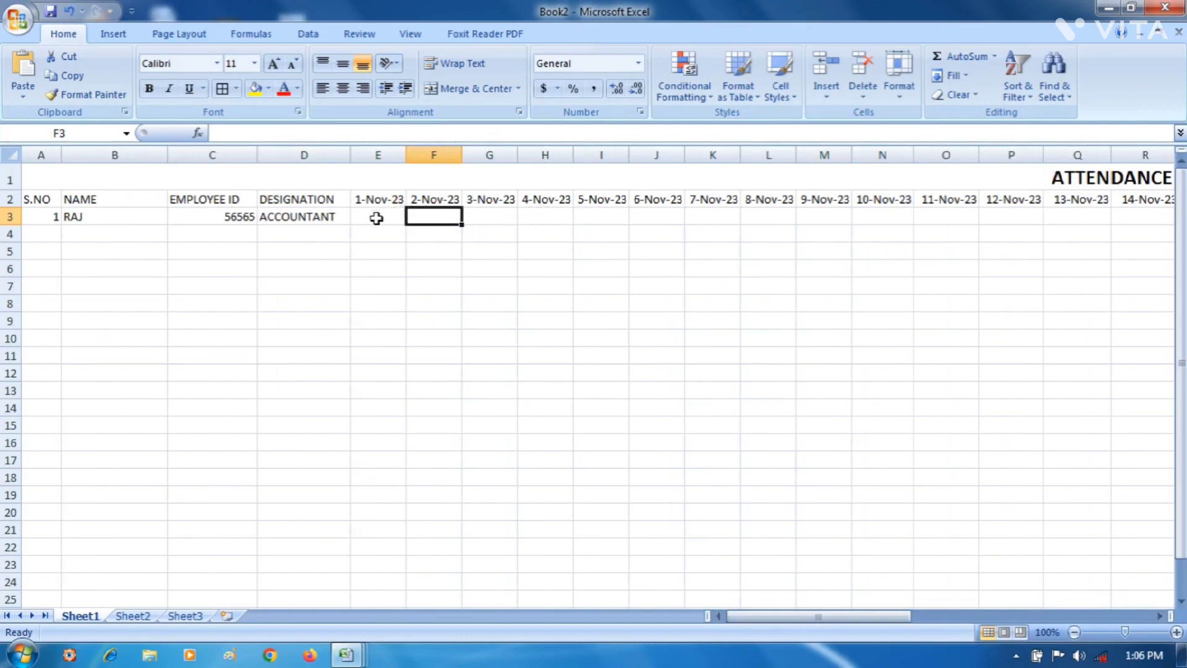
pyautogui.click(375, 217)
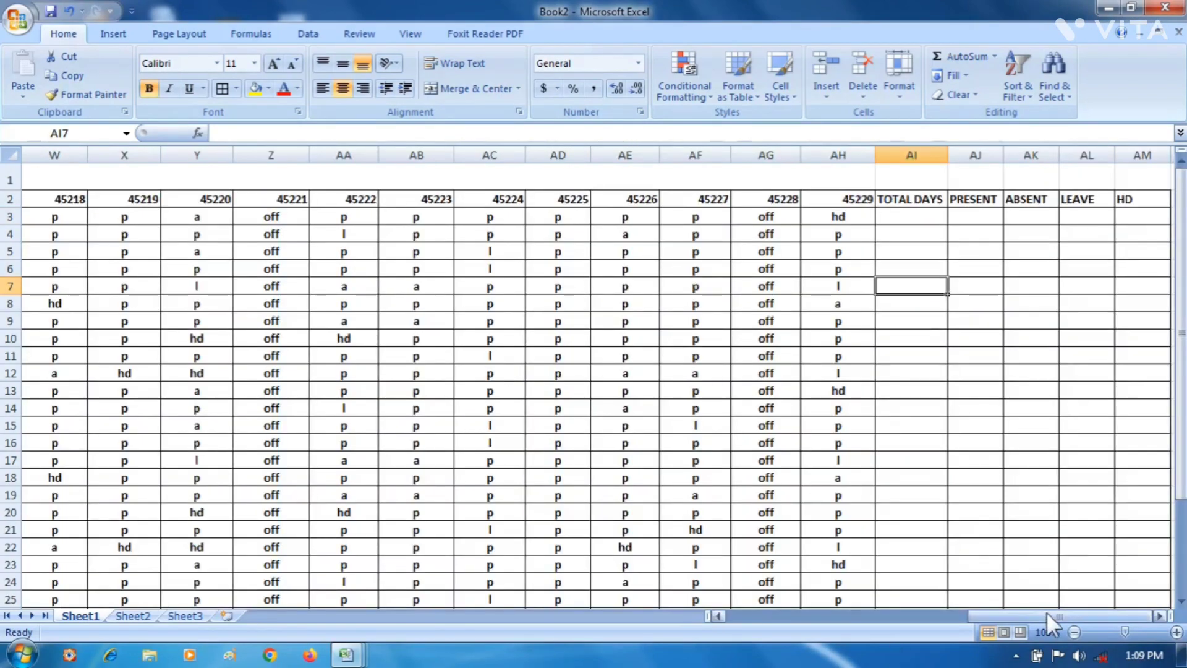
# Apply the Accent2 cell style to the merged ATTENDANCE SHEET title in row 1.
pyautogui.moveTo(1046, 611); pyautogui.dragTo(767, 622)
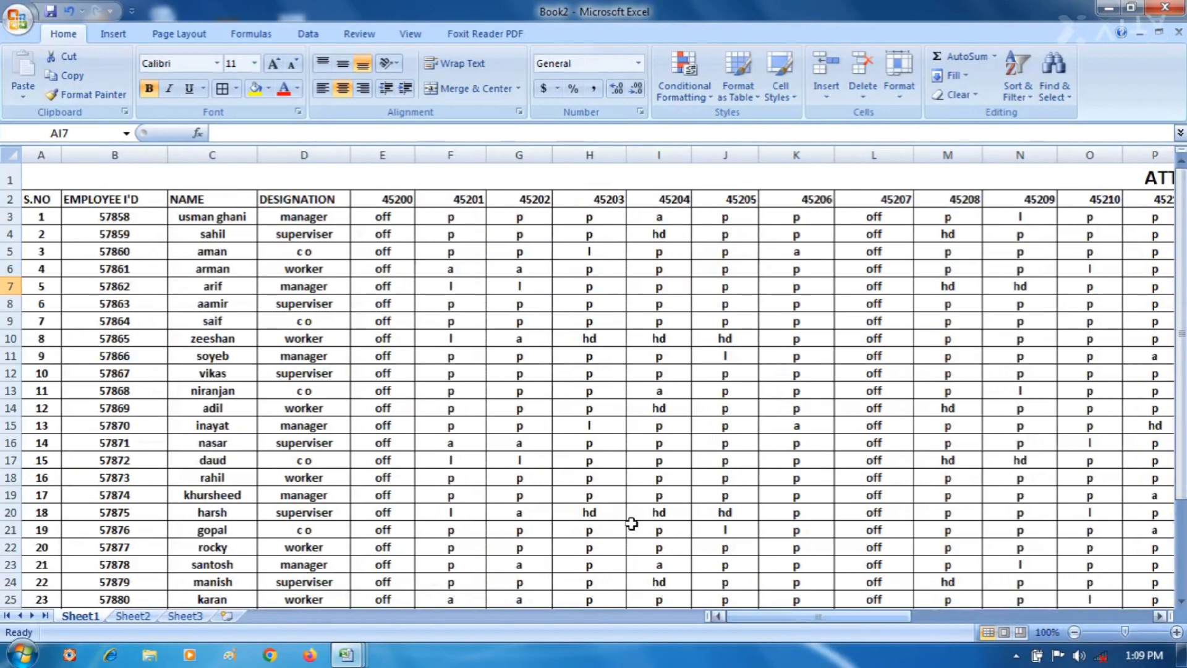
pyautogui.click(364, 317)
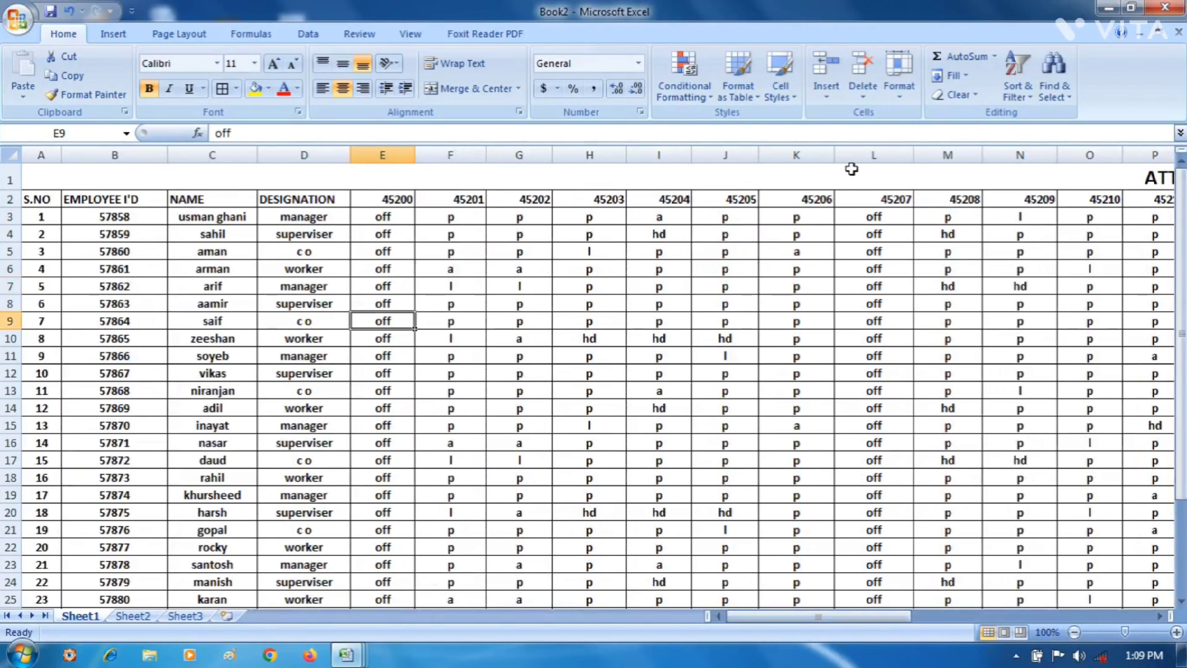
pyautogui.click(851, 170)
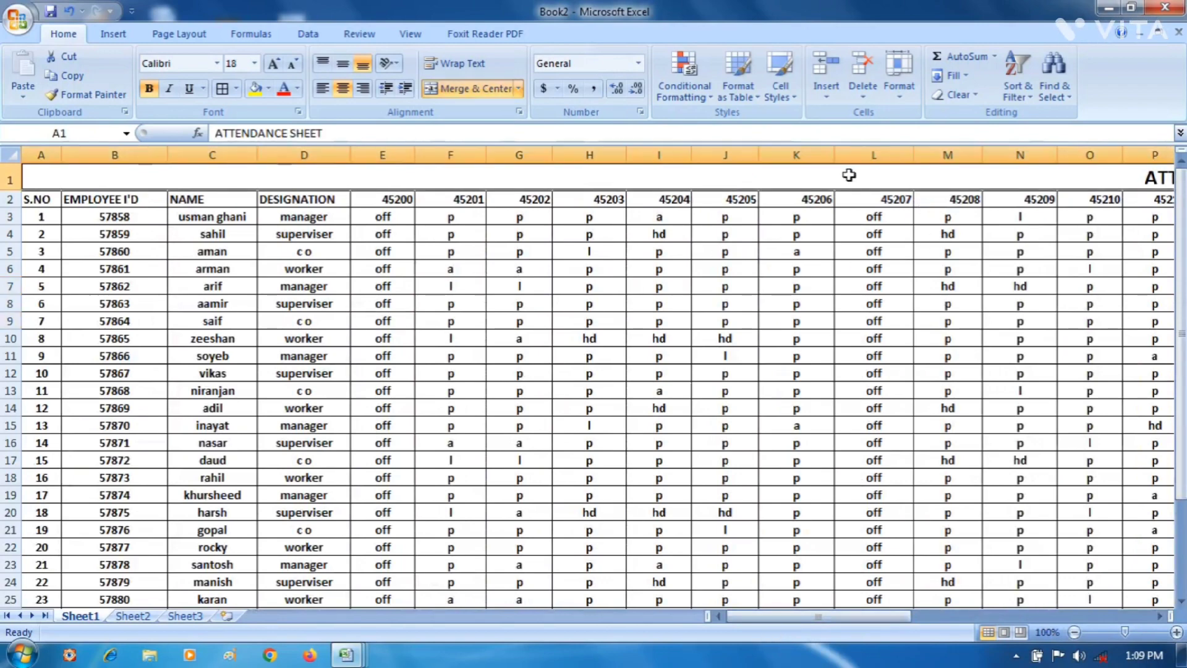
pyautogui.click(777, 88)
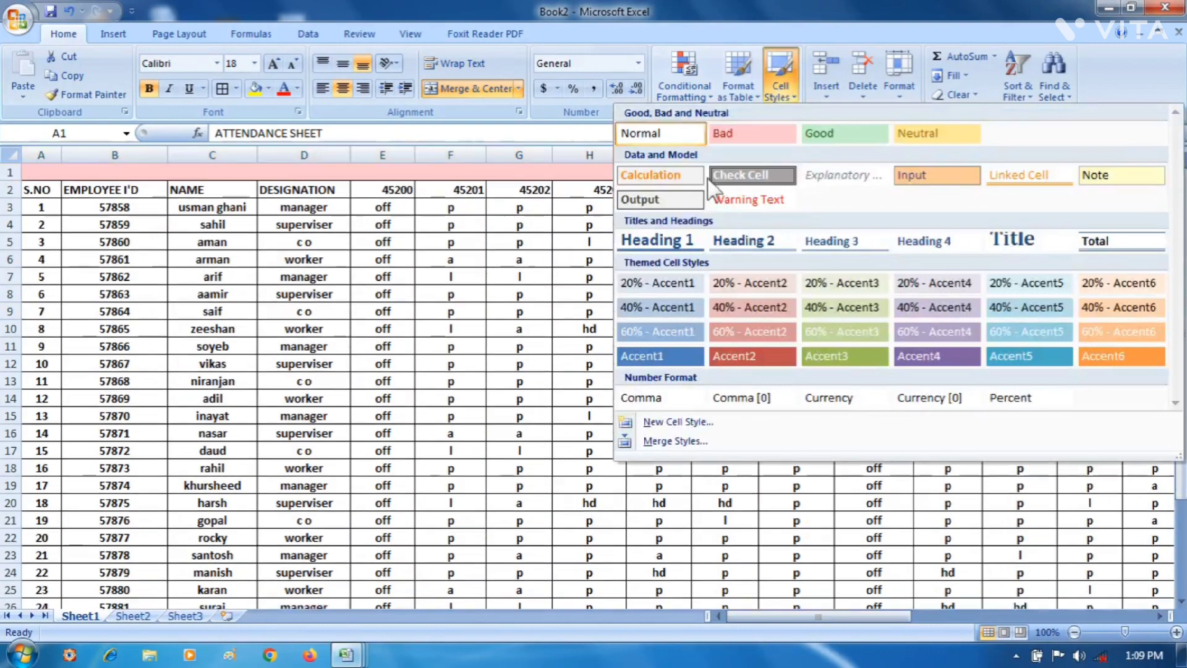
pyautogui.click(755, 359)
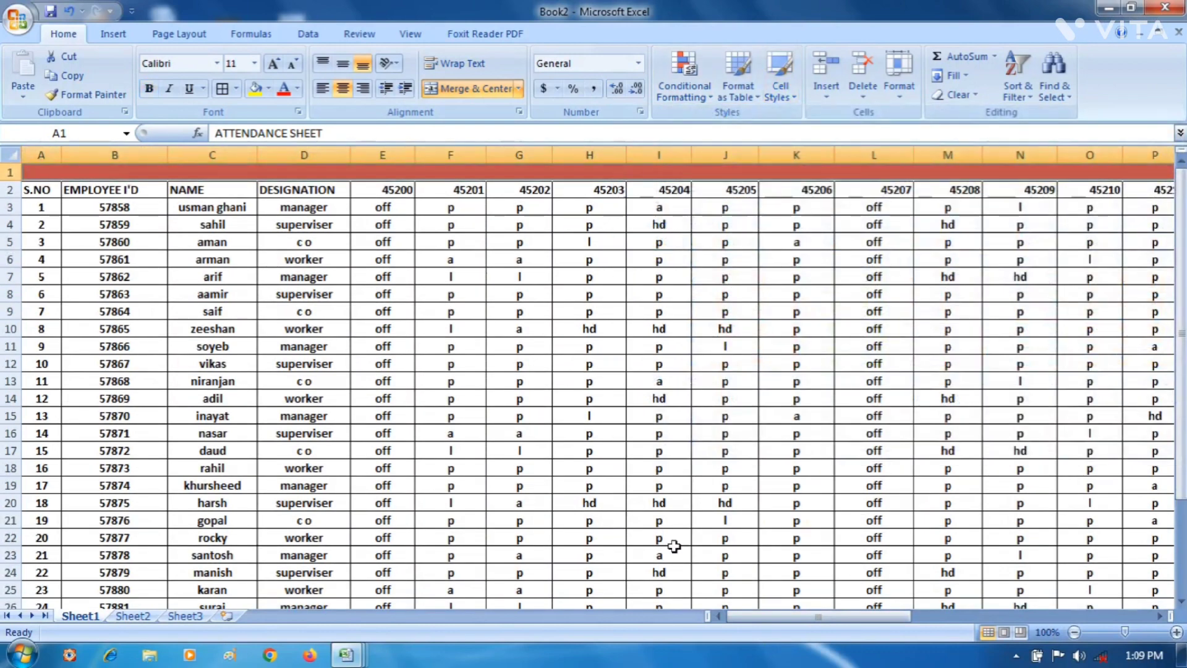
# Apply the Accent1 cell style to the header cells A2:AM2 and select the merged ATTENDANCE SHEET title.
pyautogui.moveTo(41, 190); pyautogui.dragTo(1131, 187)
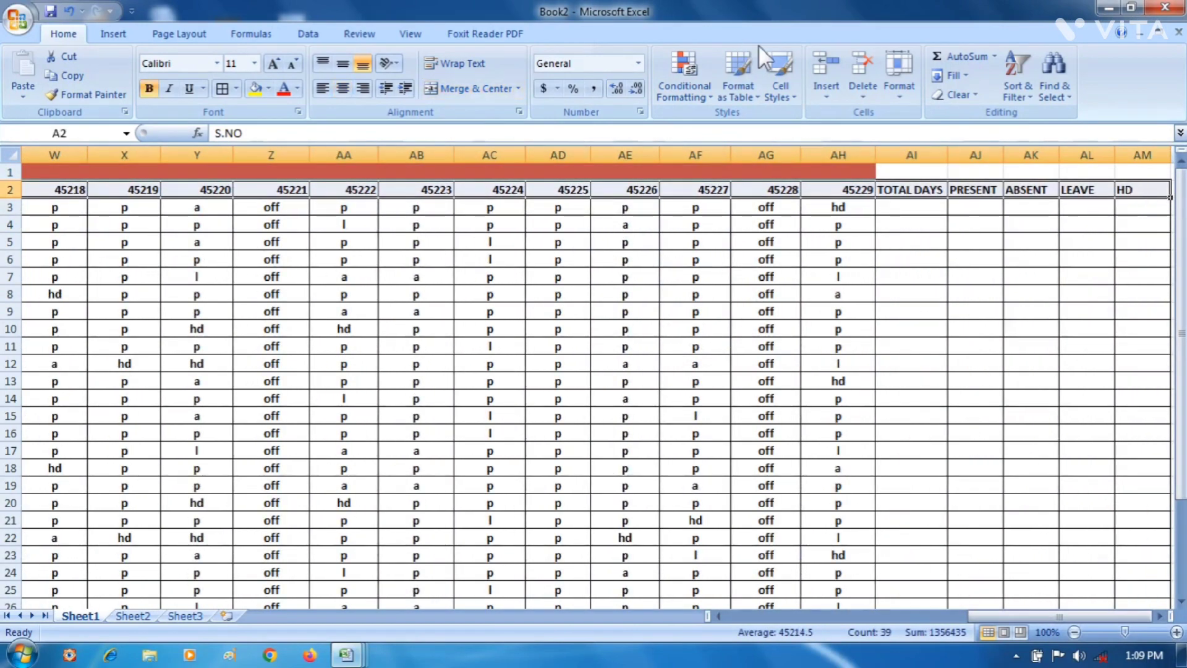
pyautogui.click(781, 86)
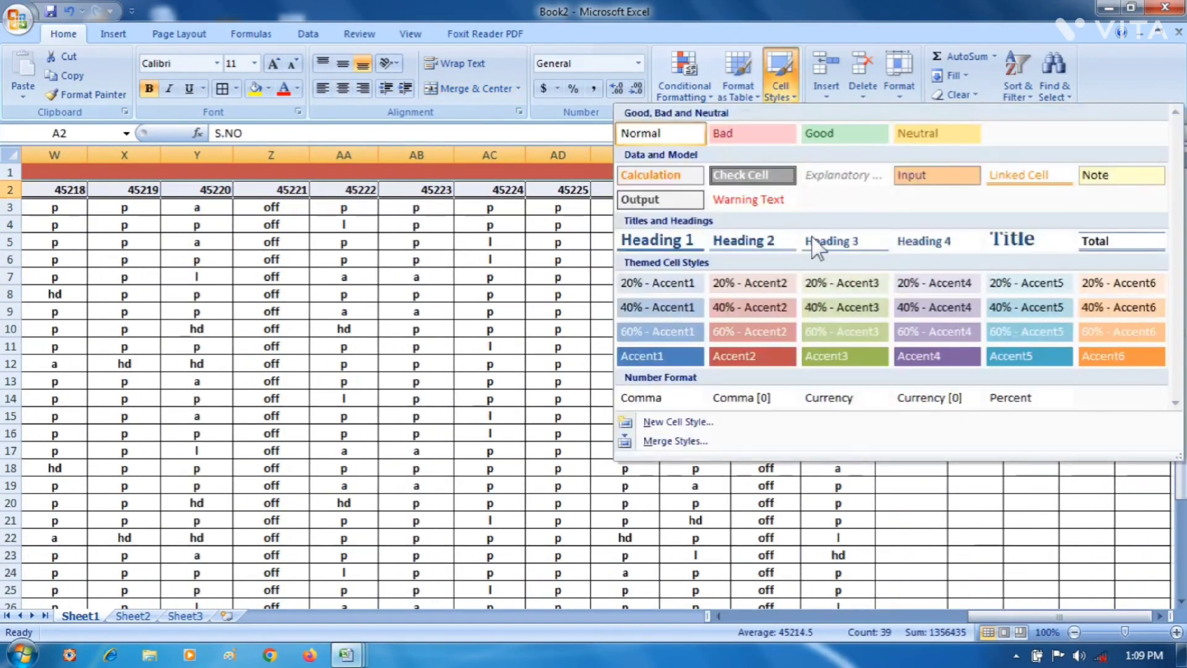
pyautogui.click(671, 350)
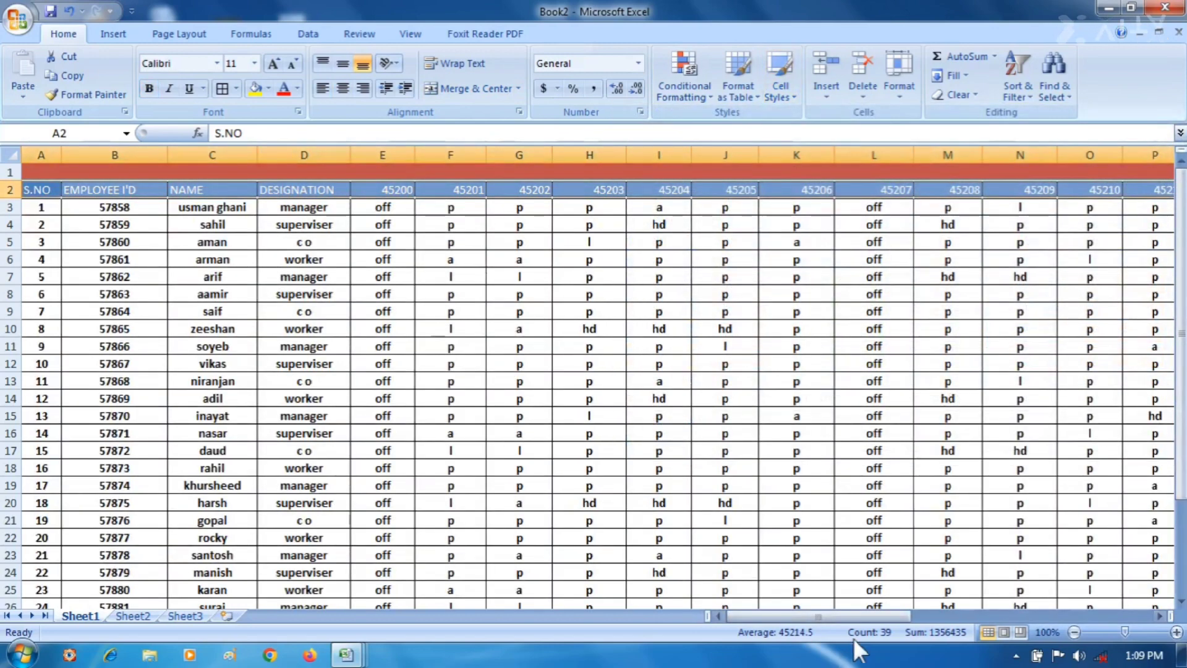
pyautogui.moveTo(861, 617); pyautogui.dragTo(940, 625)
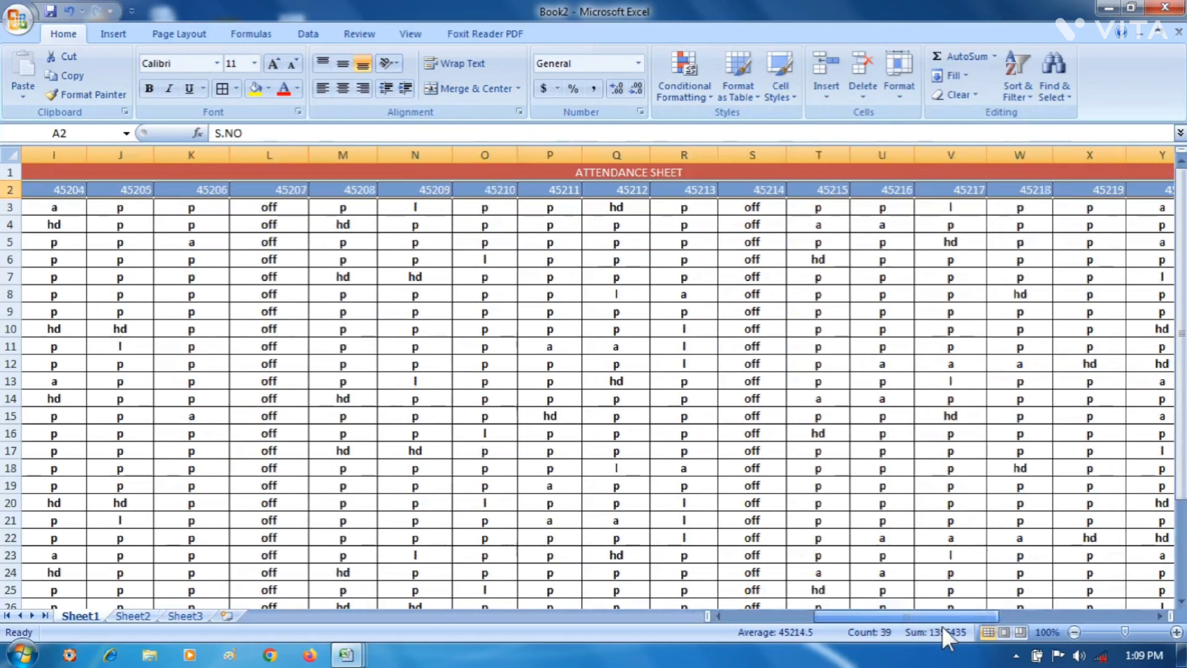
pyautogui.click(648, 173)
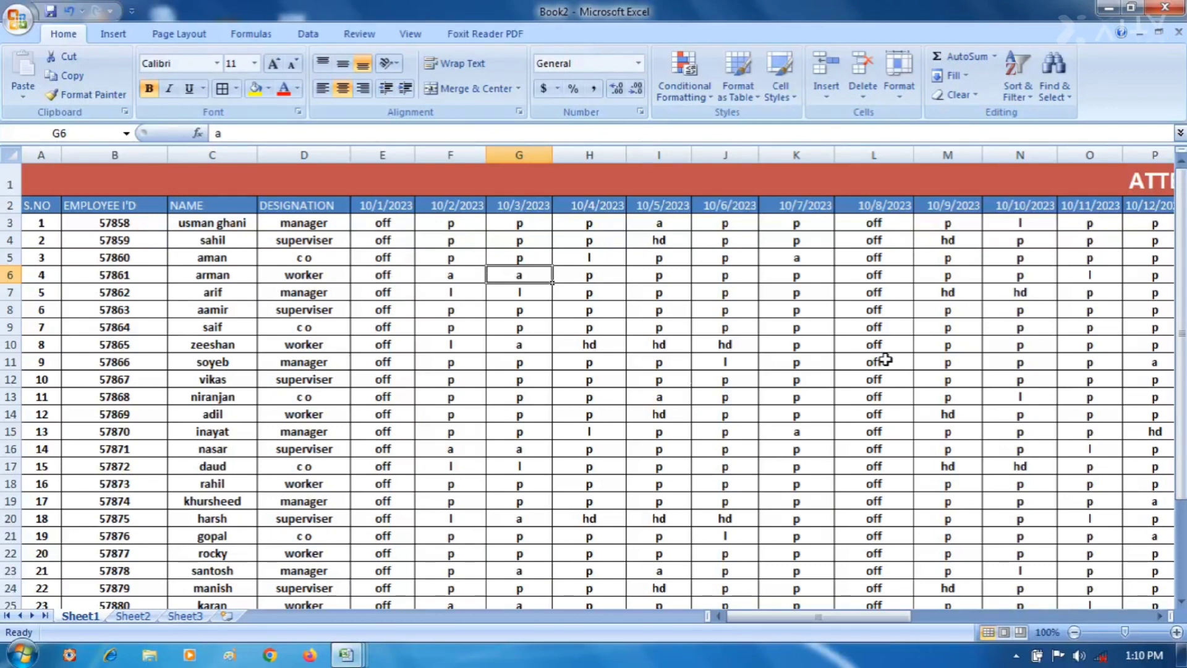
pyautogui.moveTo(893, 616); pyautogui.dragTo(961, 610)
pyautogui.moveTo(896, 223); pyautogui.dragTo(873, 536)
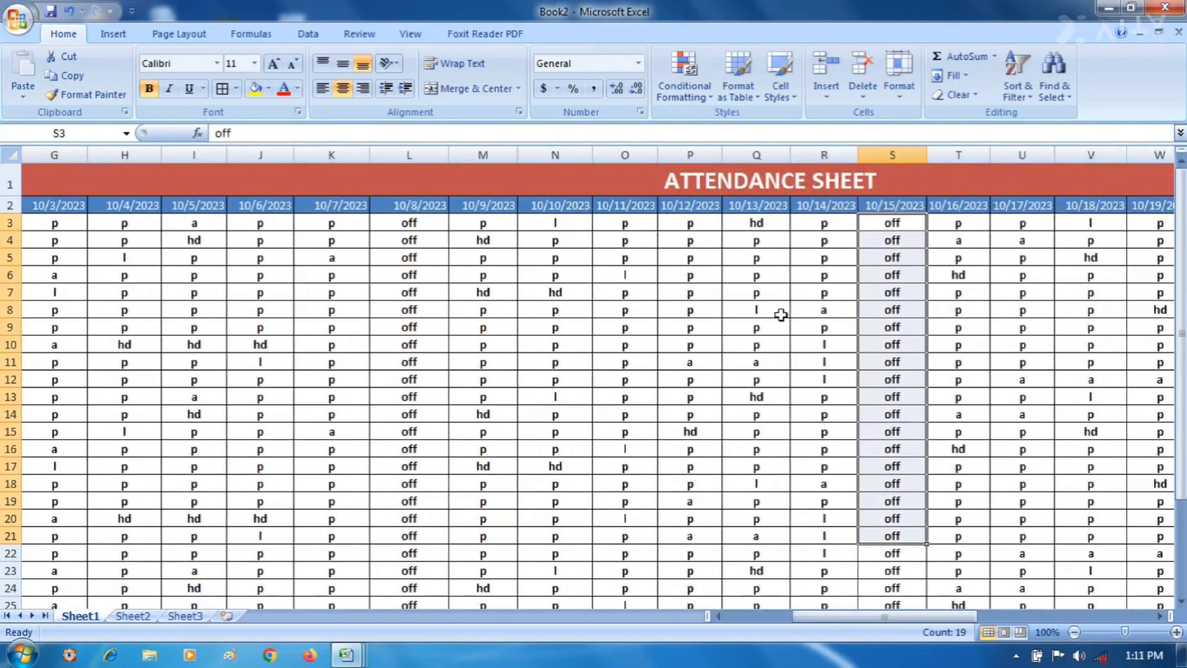
pyautogui.click(332, 223)
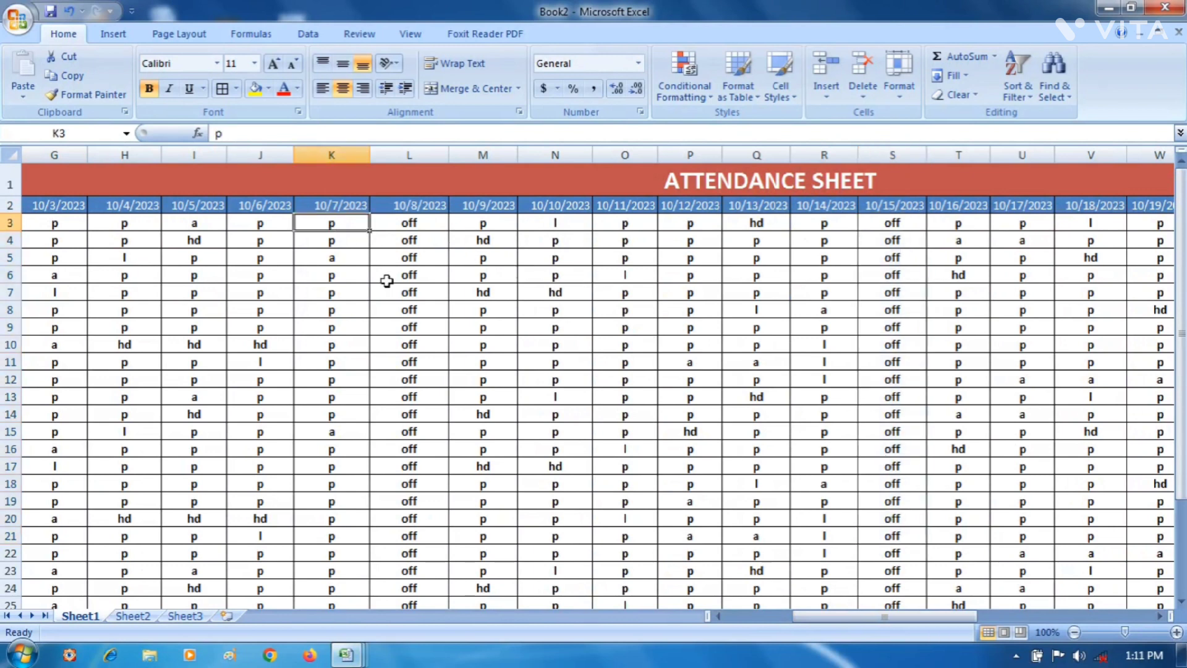
pyautogui.click(487, 244)
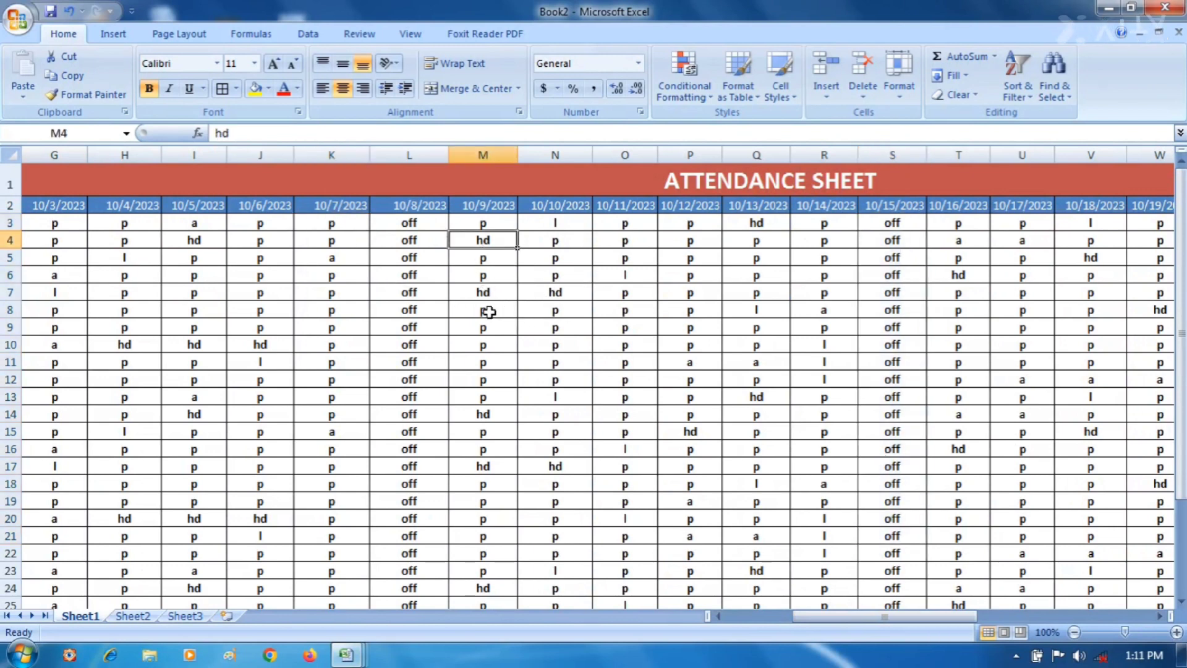
pyautogui.click(628, 273)
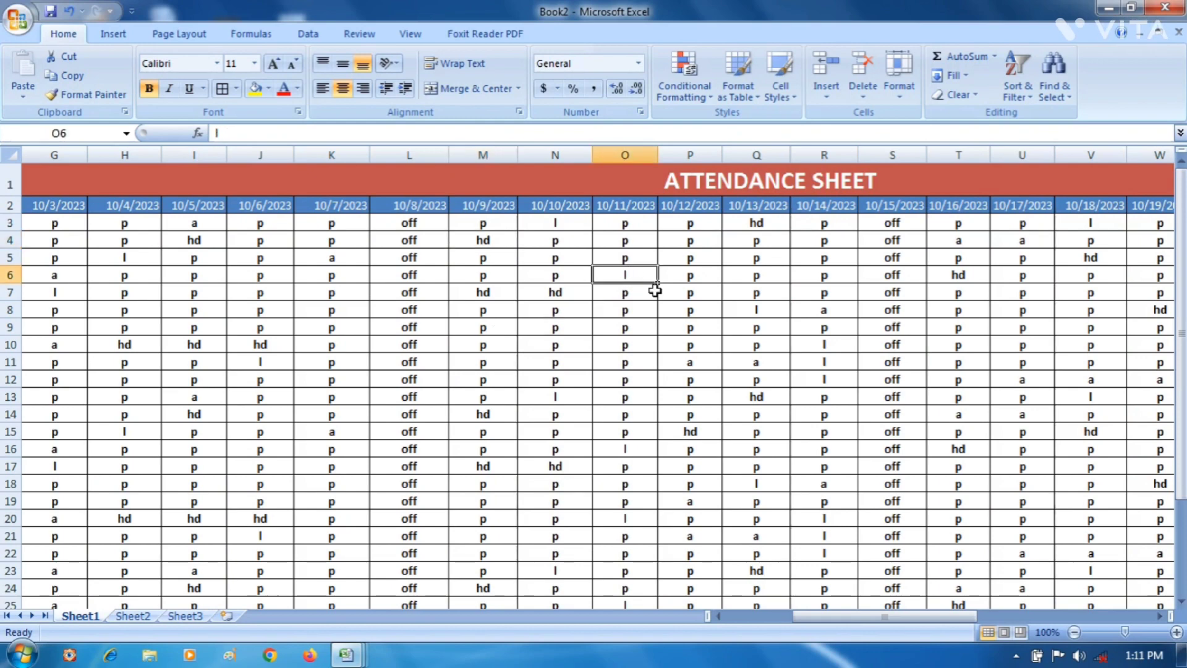
# Enter the formula =COUNTA(E2:AH2) in AI3 to count the date headers as the first employee's TOTAL DAYS.
pyautogui.moveTo(891, 605); pyautogui.dragTo(1122, 606)
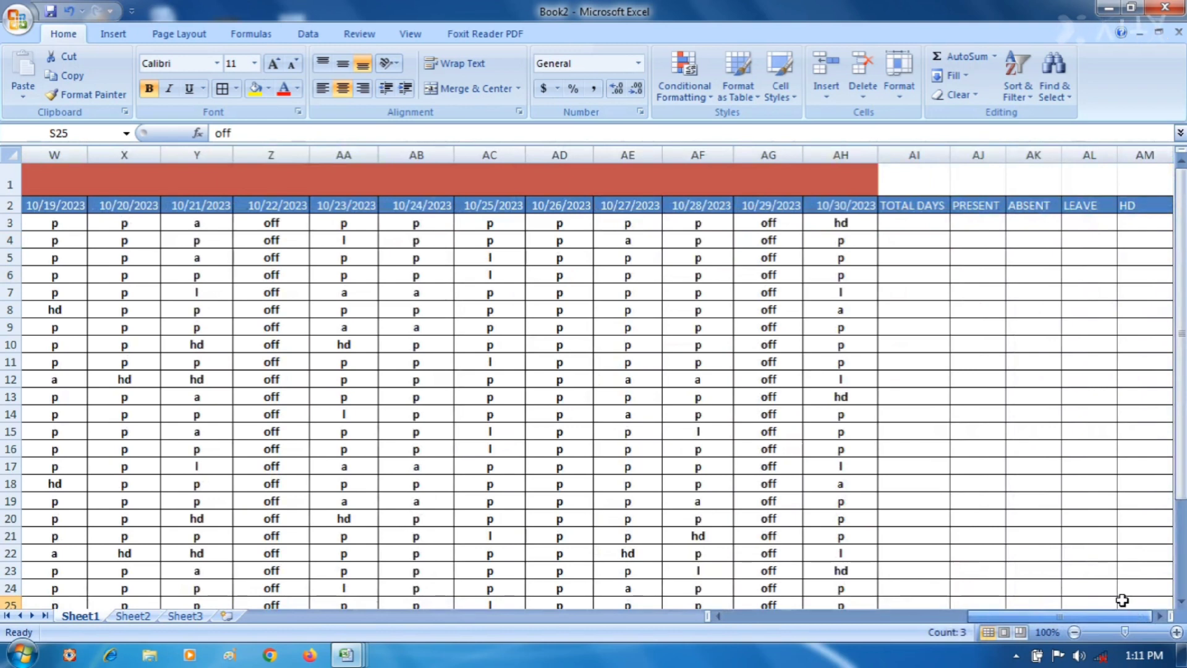
pyautogui.click(903, 224)
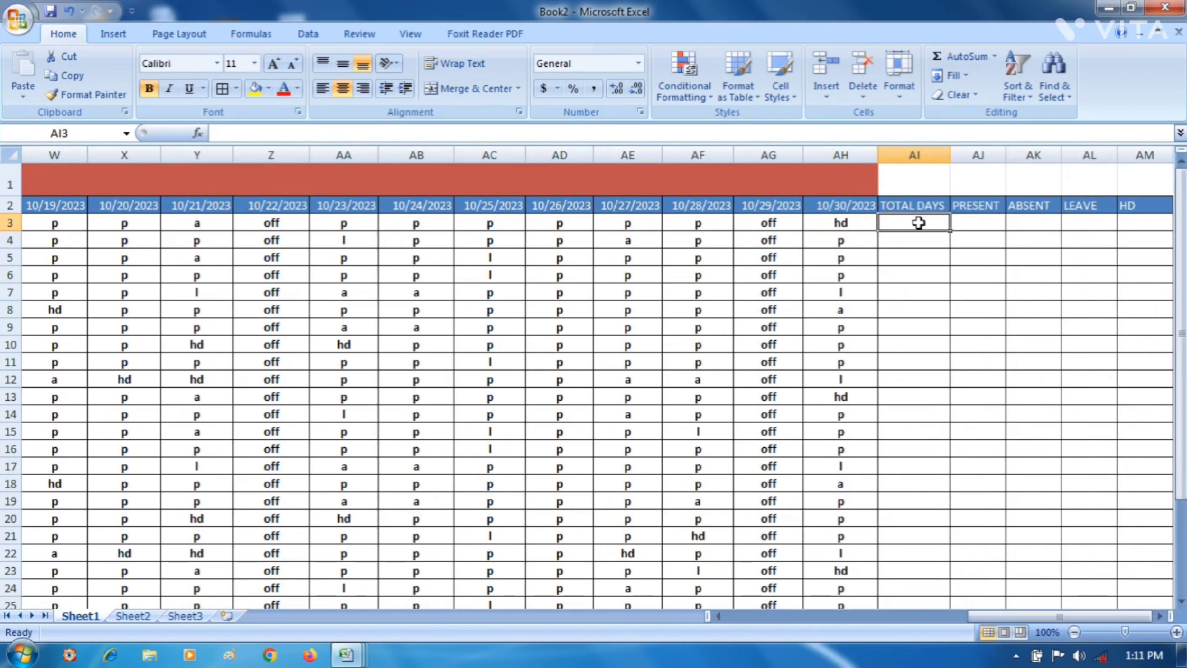
pyautogui.write('=')
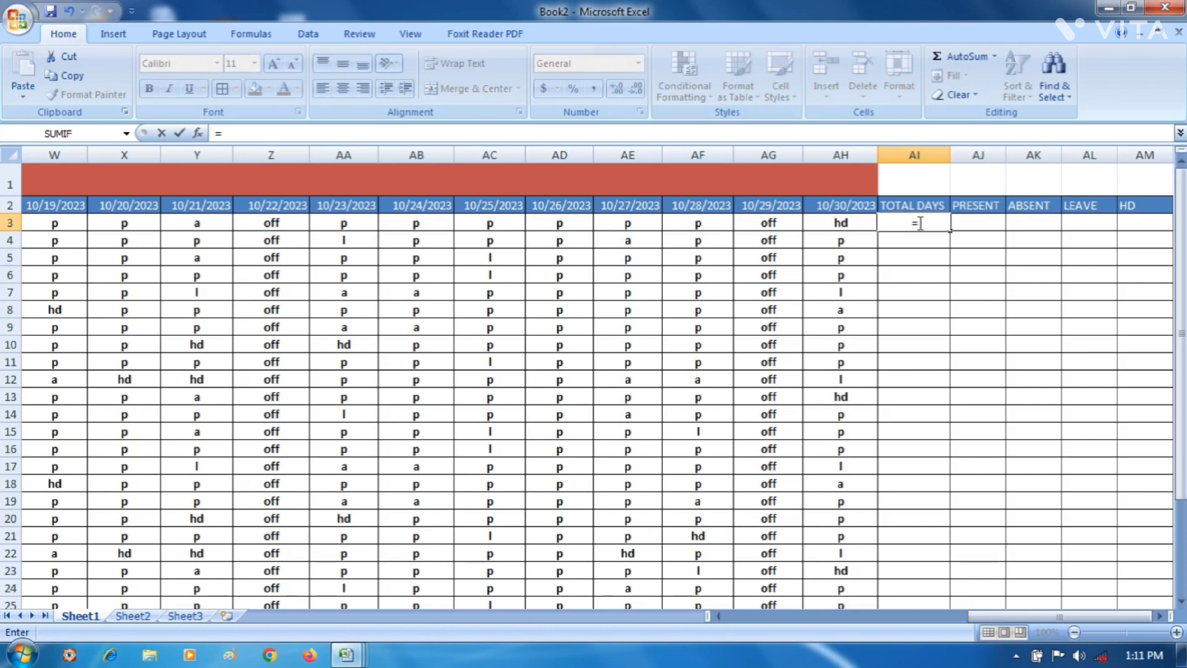
pyautogui.write('COUNTA')
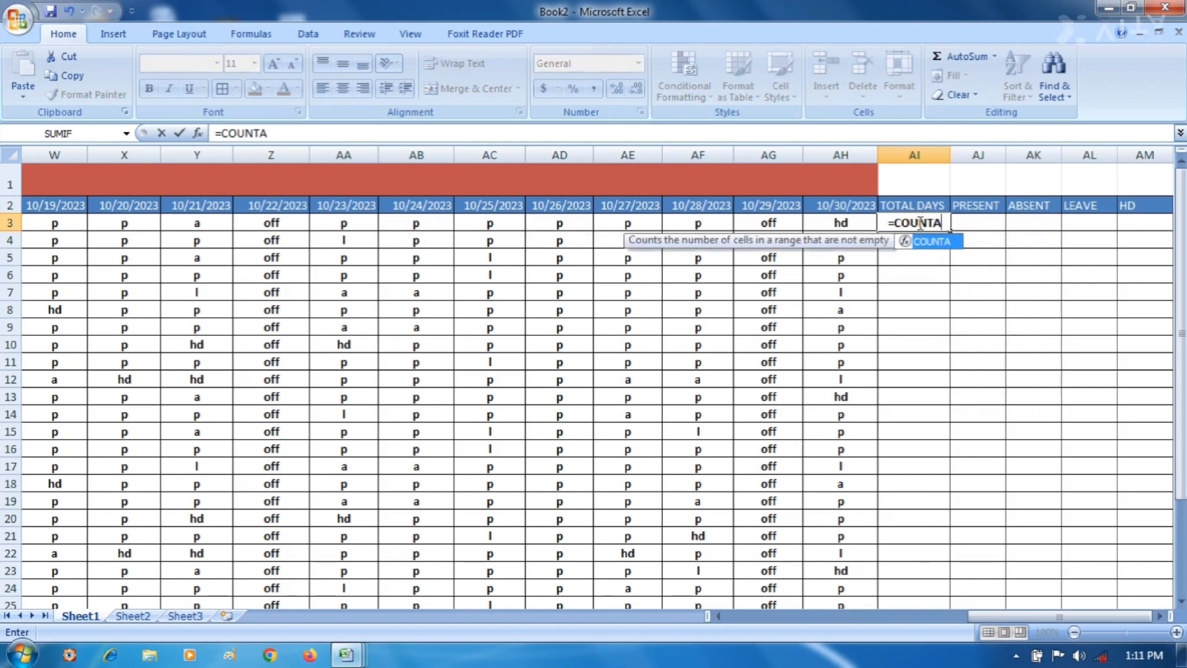
pyautogui.write('(')
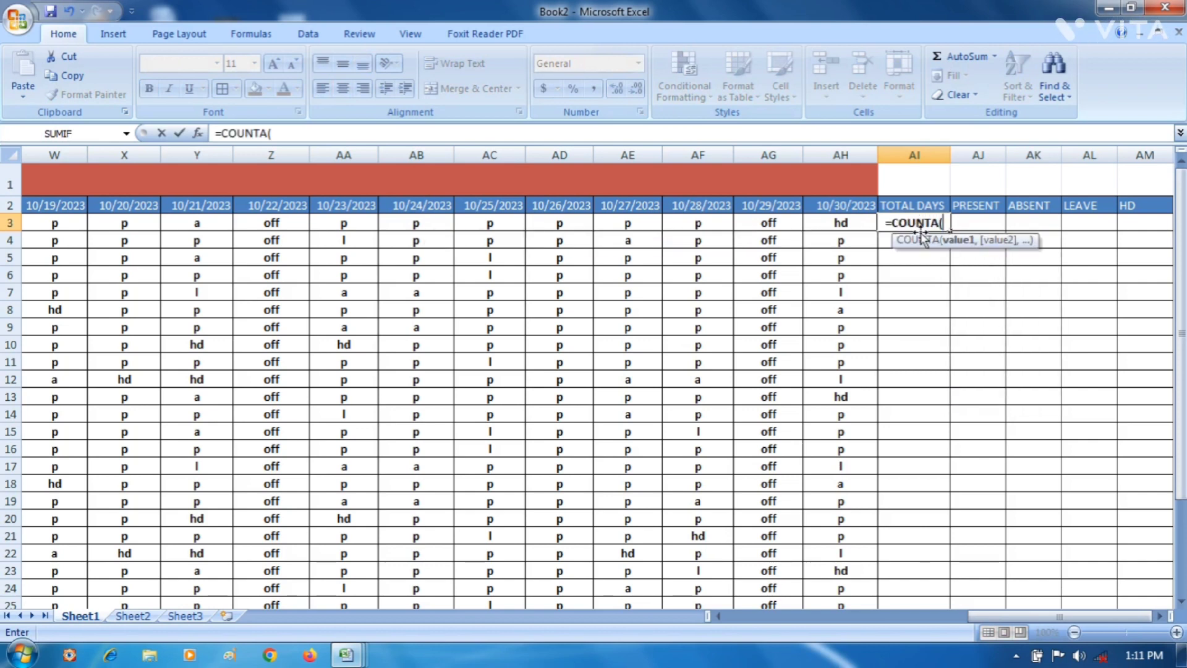
pyautogui.click(859, 203)
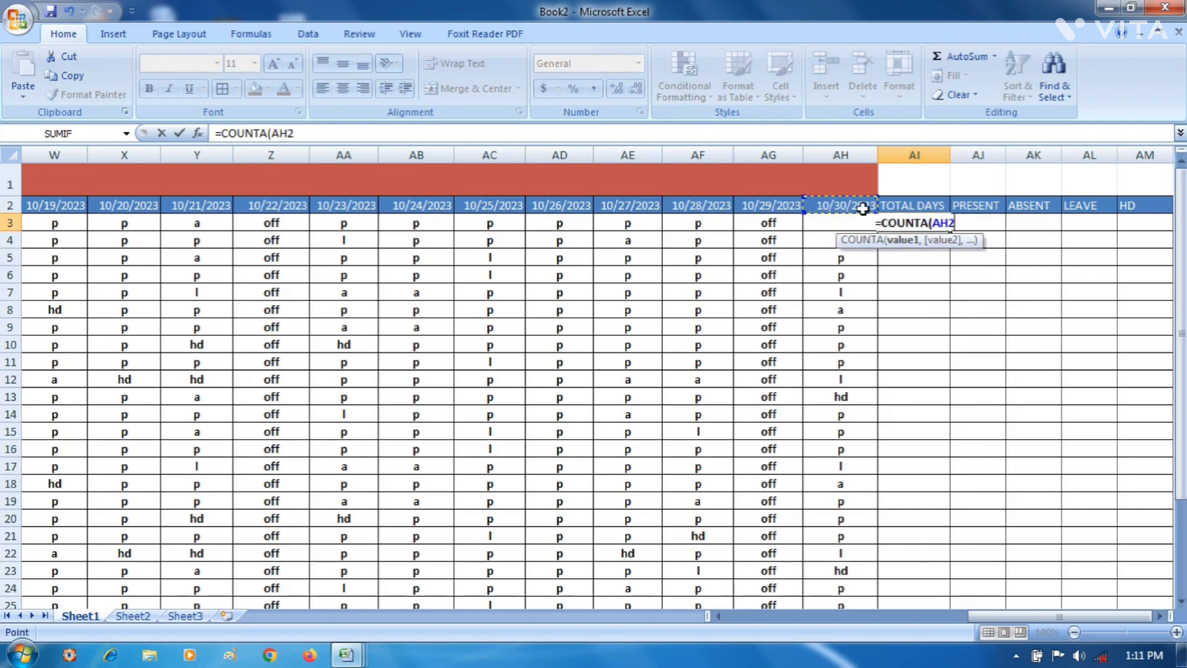
pyautogui.hotkey('ctrl', 'shift', 'Left')
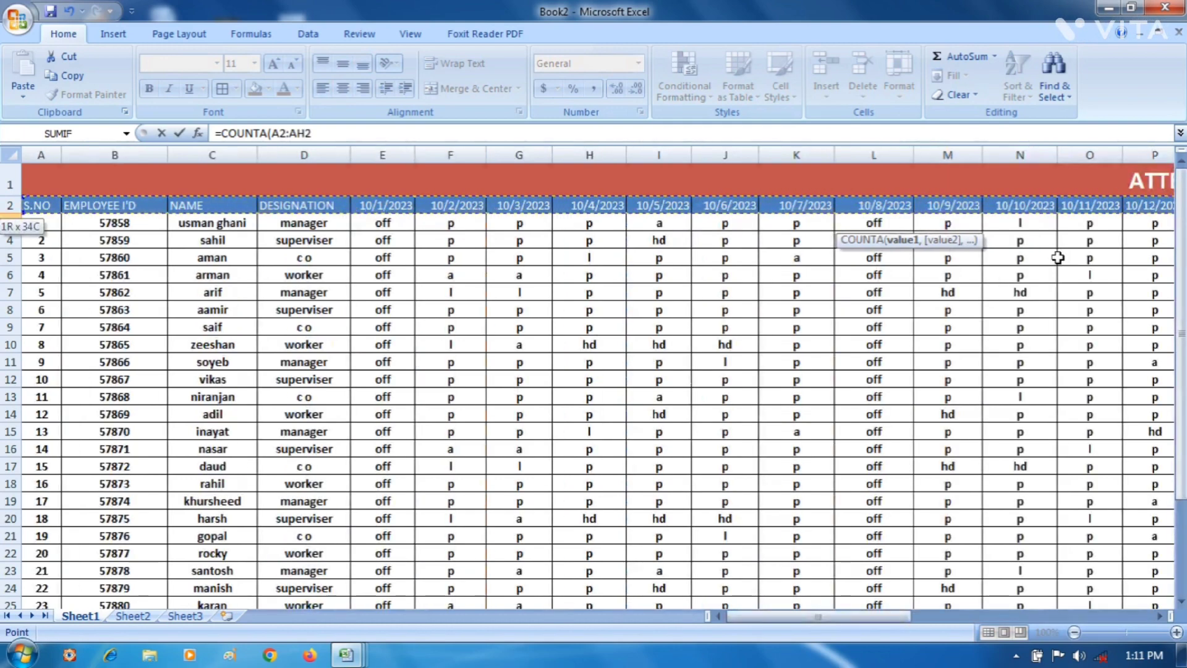
pyautogui.hotkey('shift', 'Right')
pyautogui.hotkey('shift', 'Right')
pyautogui.hotkey('shift', 'Right')
pyautogui.hotkey('shift', 'Right')
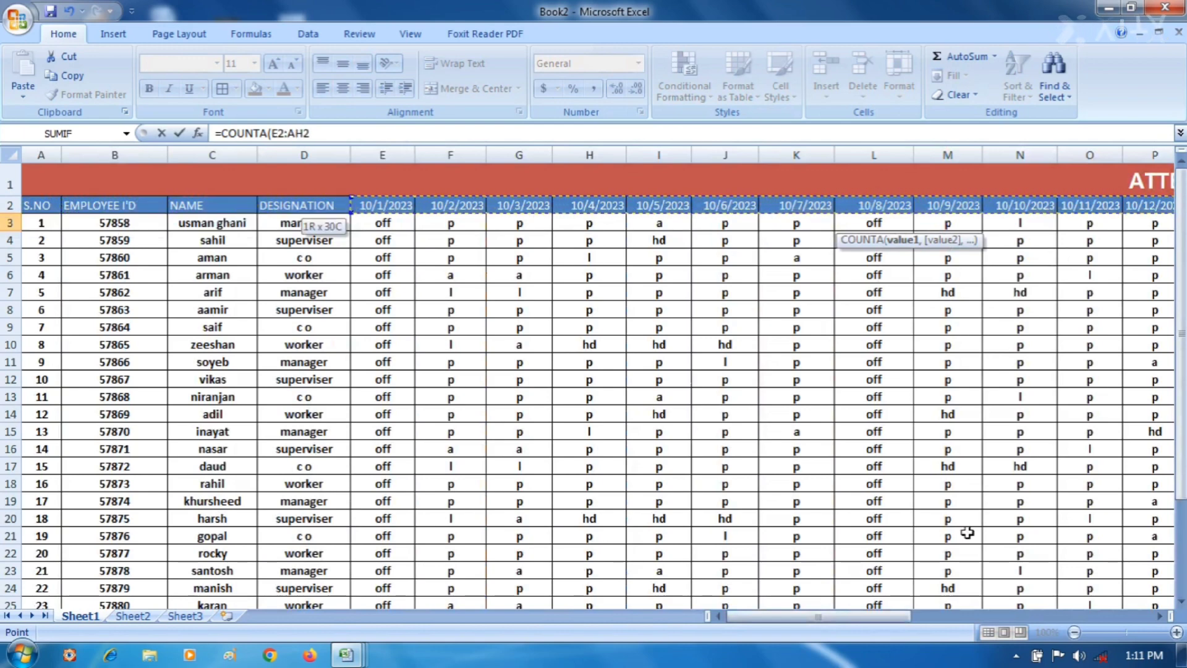
pyautogui.moveTo(867, 618); pyautogui.dragTo(867, 618)
pyautogui.moveTo(1114, 587); pyautogui.dragTo(1119, 586)
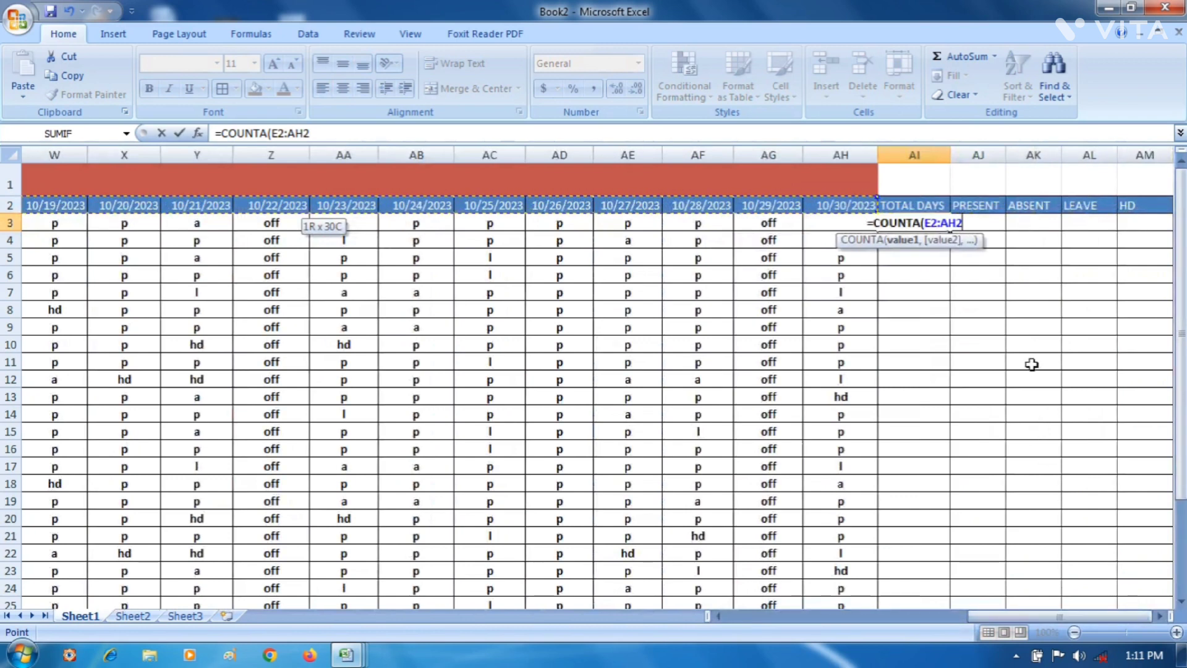
pyautogui.write(')')
pyautogui.press('Return')
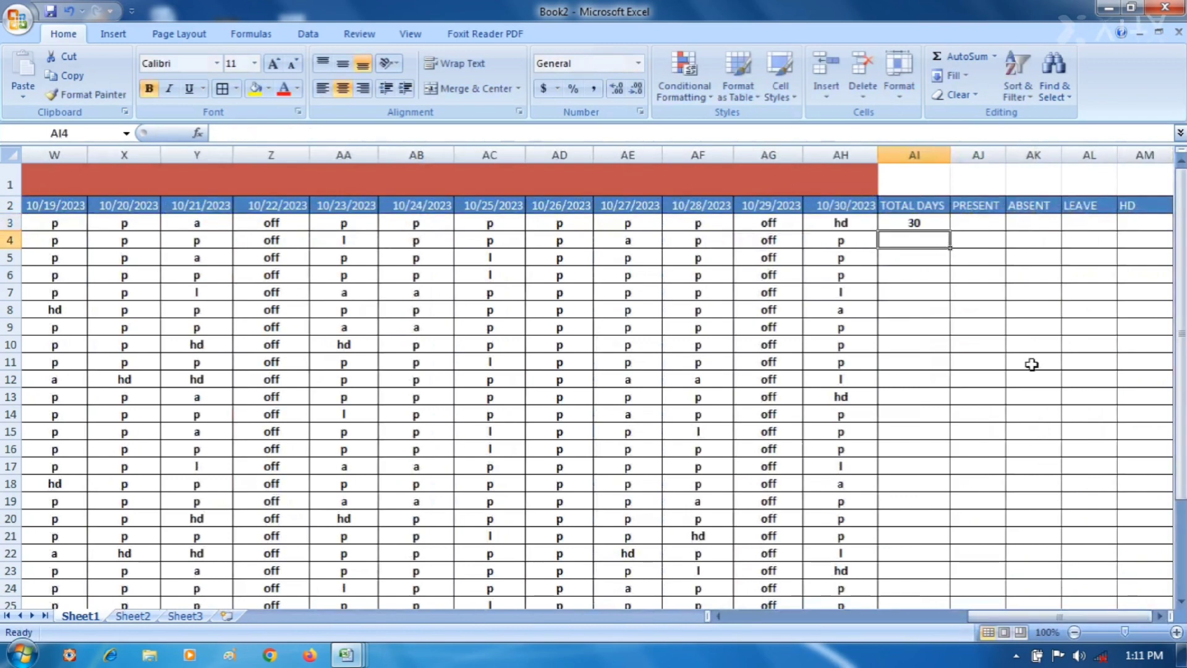
# Examine the COUNTA formula in AI3 and the first employee's daily attendance entries in row 3.
pyautogui.click(924, 224)
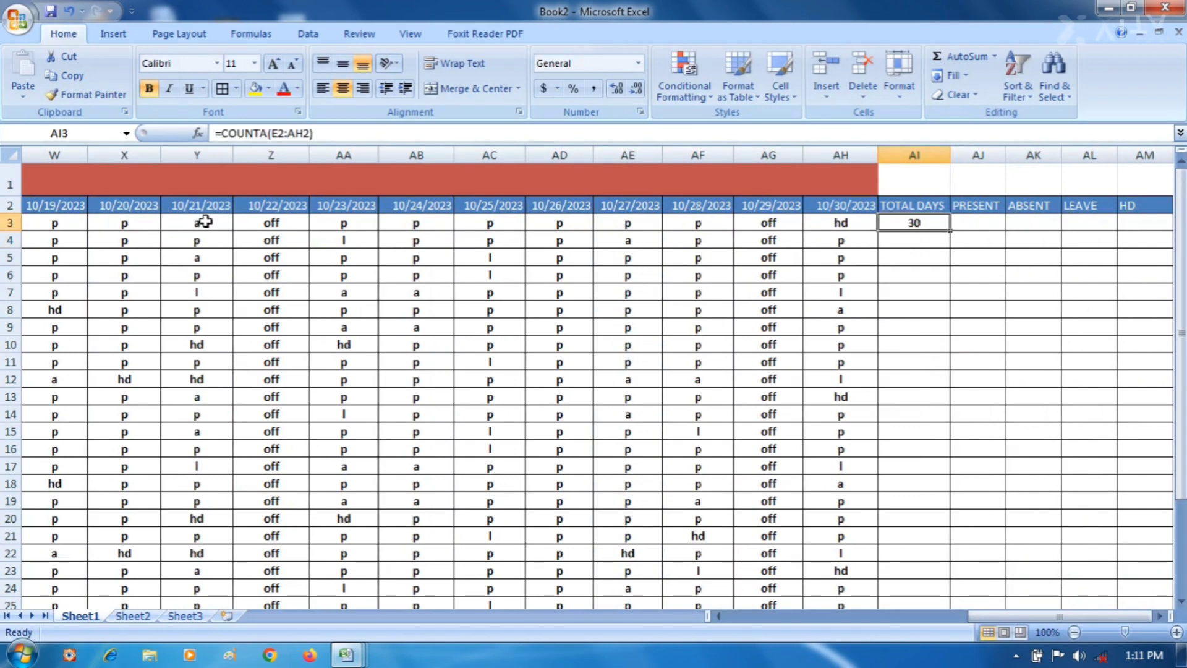
pyautogui.click(750, 228)
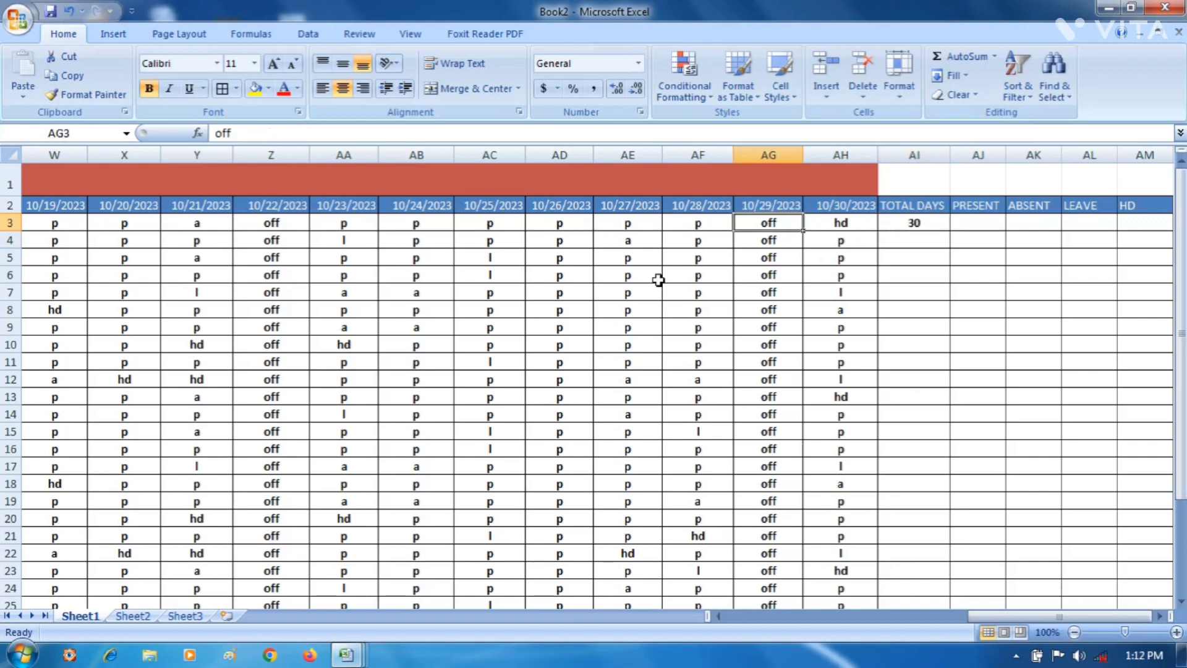
pyautogui.click(889, 224)
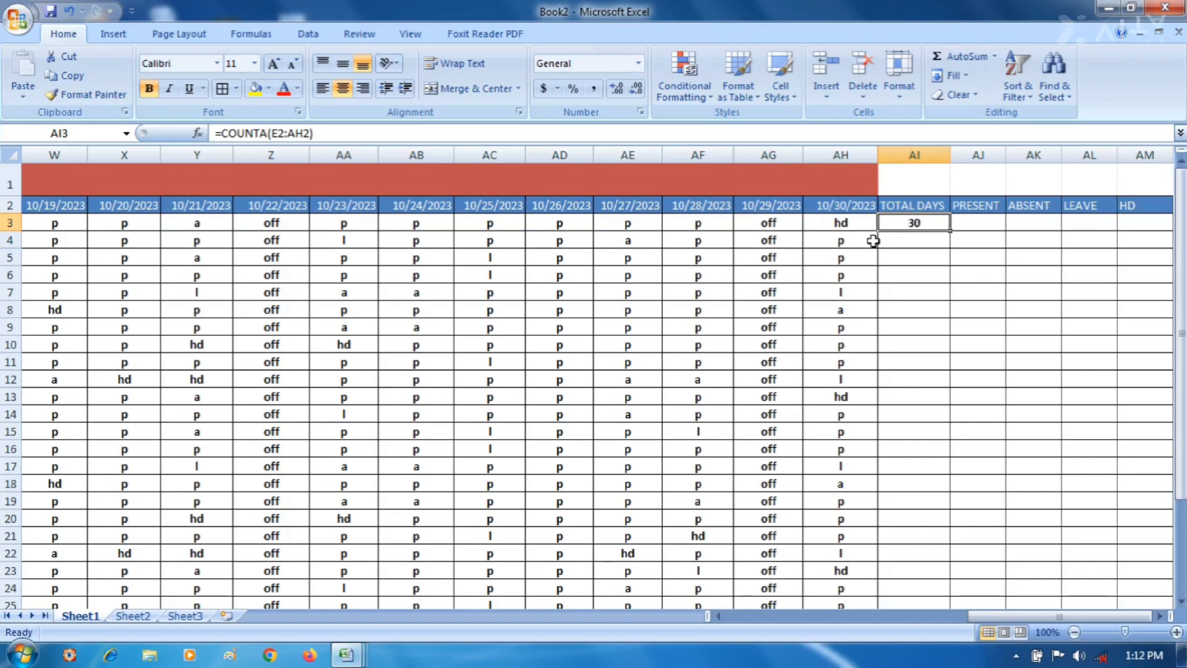
pyautogui.click(895, 272)
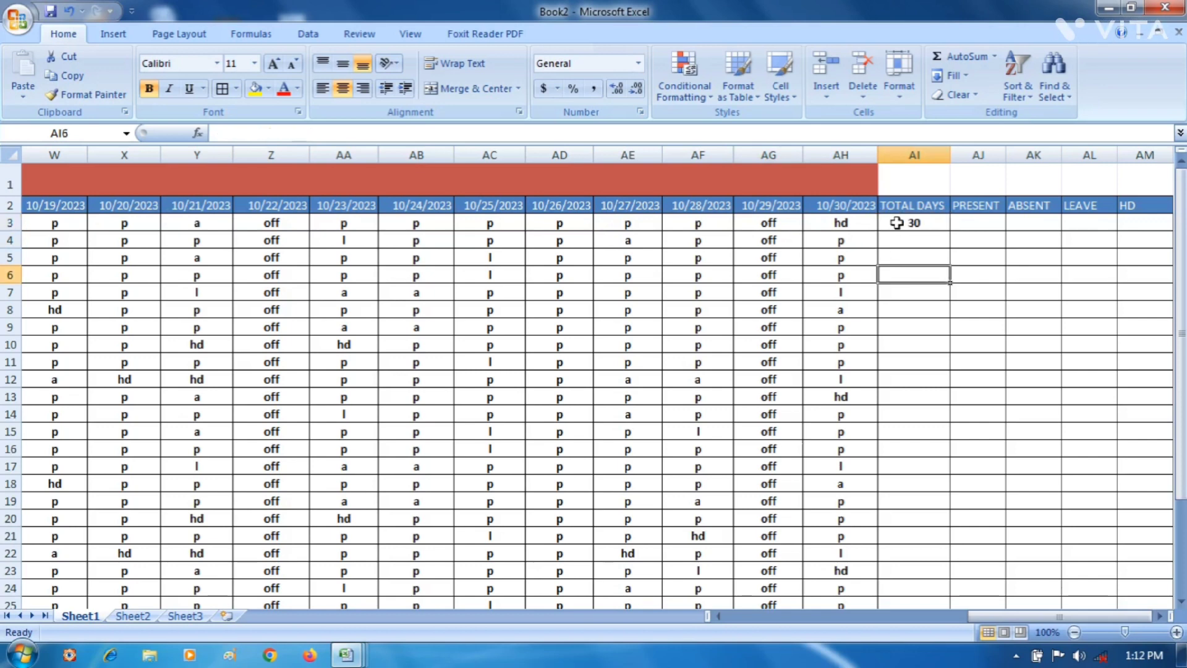
pyautogui.click(895, 223)
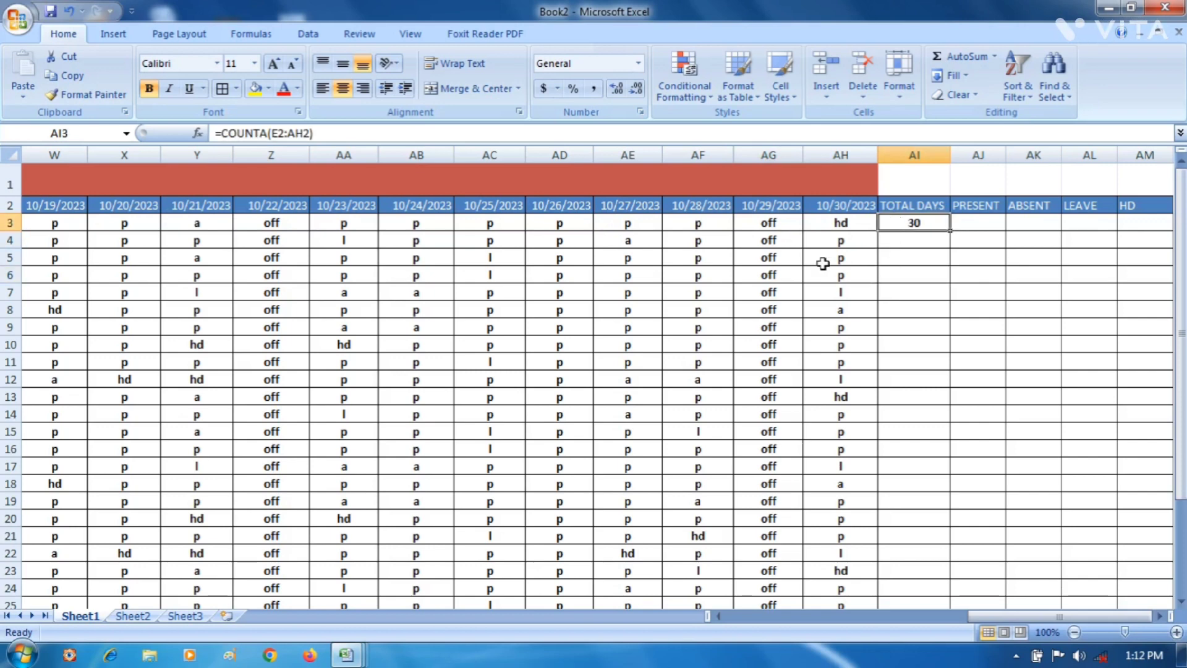
pyautogui.click(351, 227)
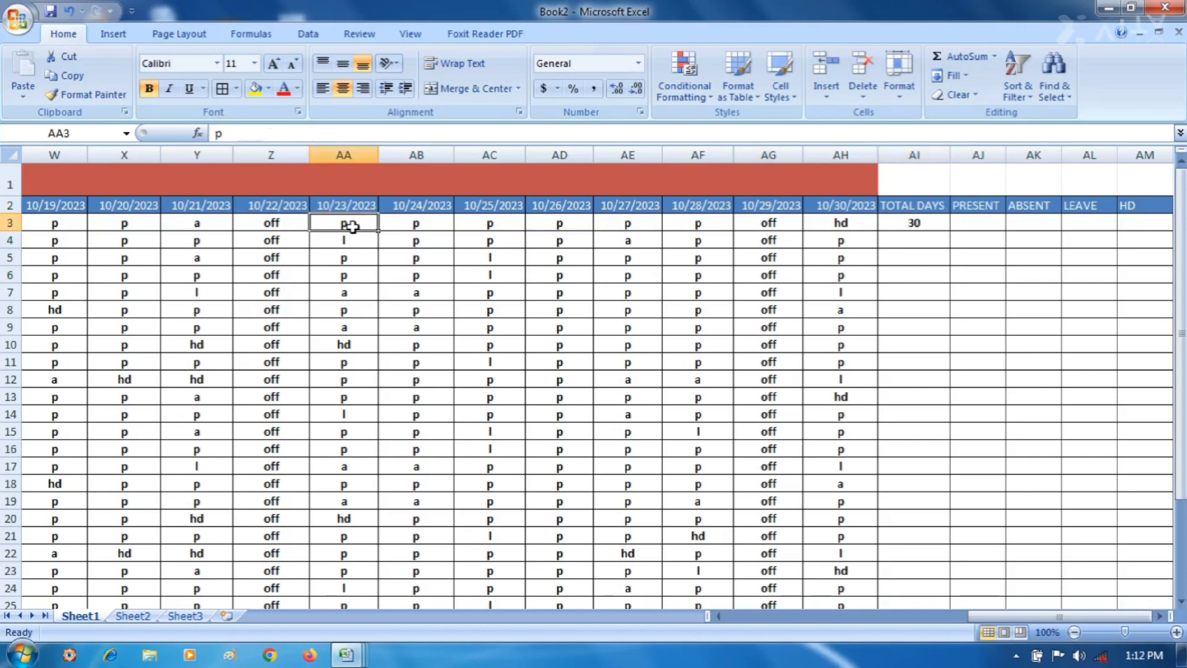
pyautogui.click(437, 221)
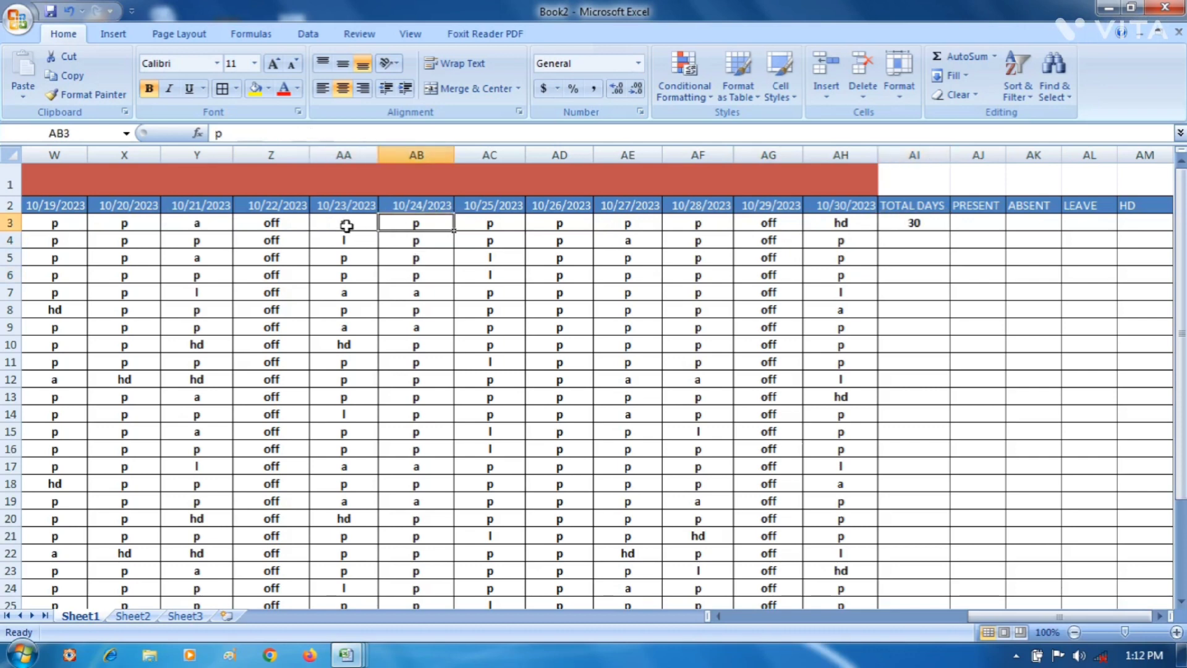
pyautogui.click(346, 226)
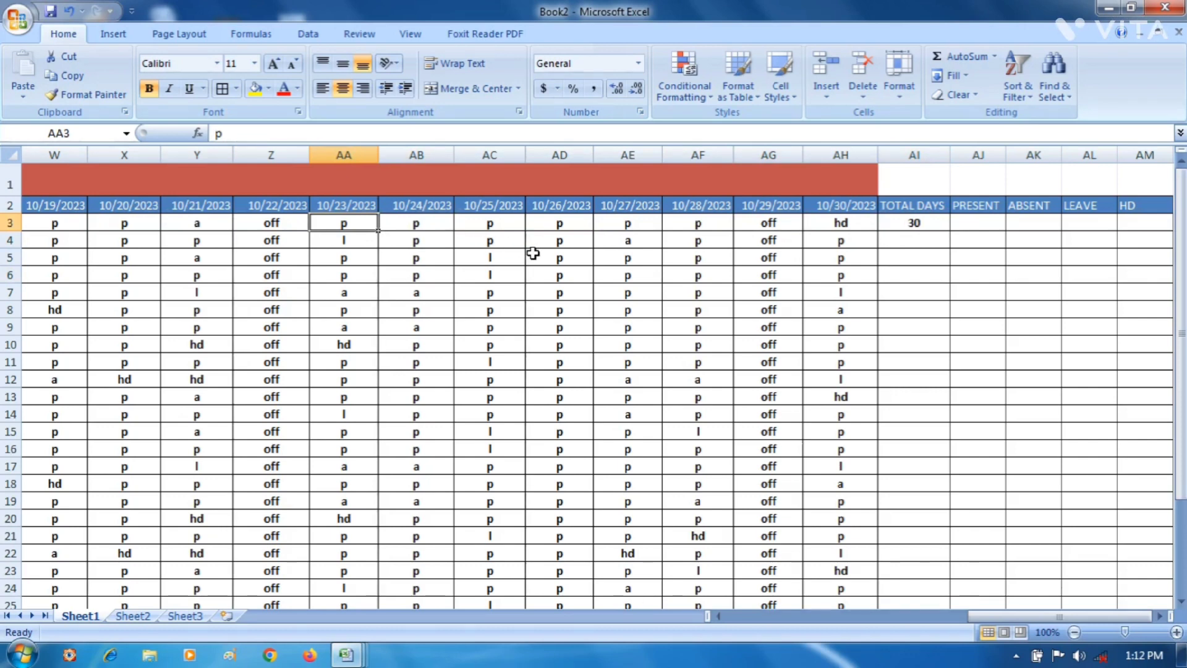
# Enter the sample value 4 in AI11, AJ13 and AI16, and select AI10:AJ16 to check their count.
pyautogui.moveTo(929, 344); pyautogui.dragTo(1081, 443)
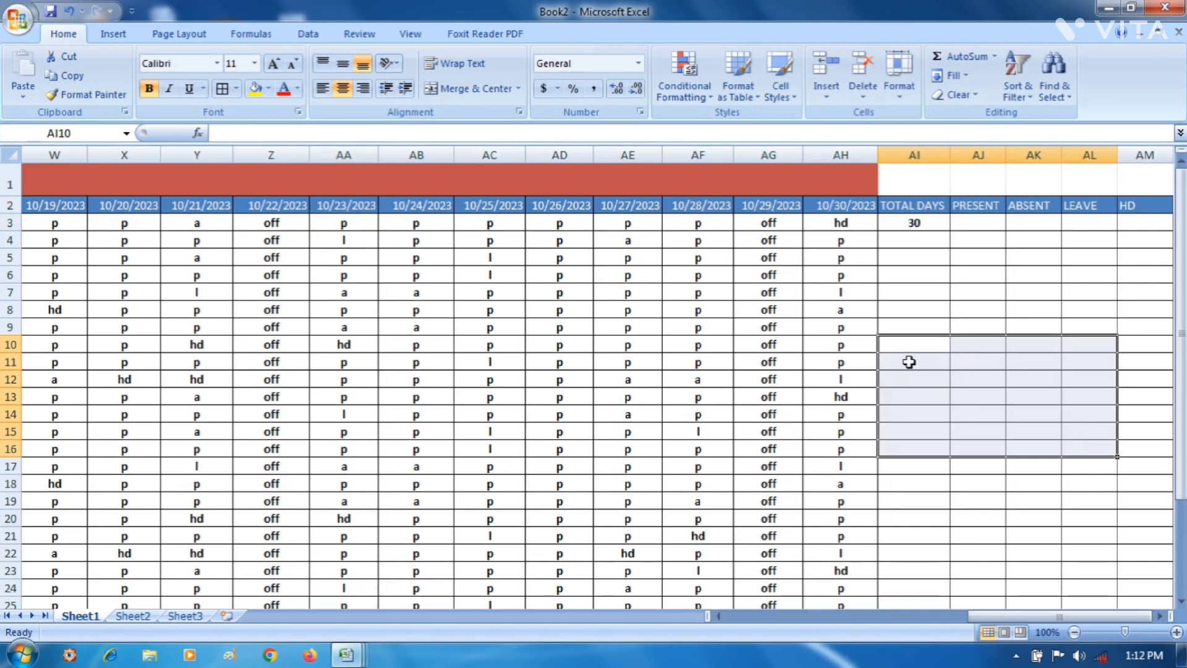
pyautogui.click(909, 361)
pyautogui.write('4')
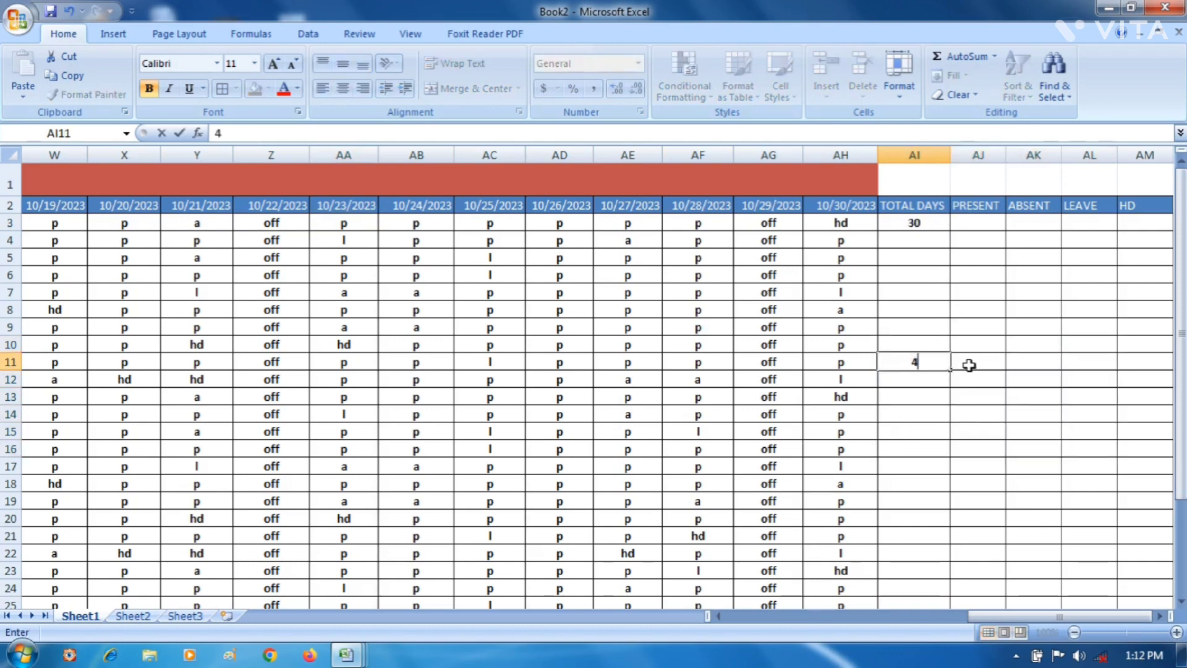
pyautogui.click(977, 398)
pyautogui.write('4')
pyautogui.click(986, 432)
pyautogui.click(914, 446)
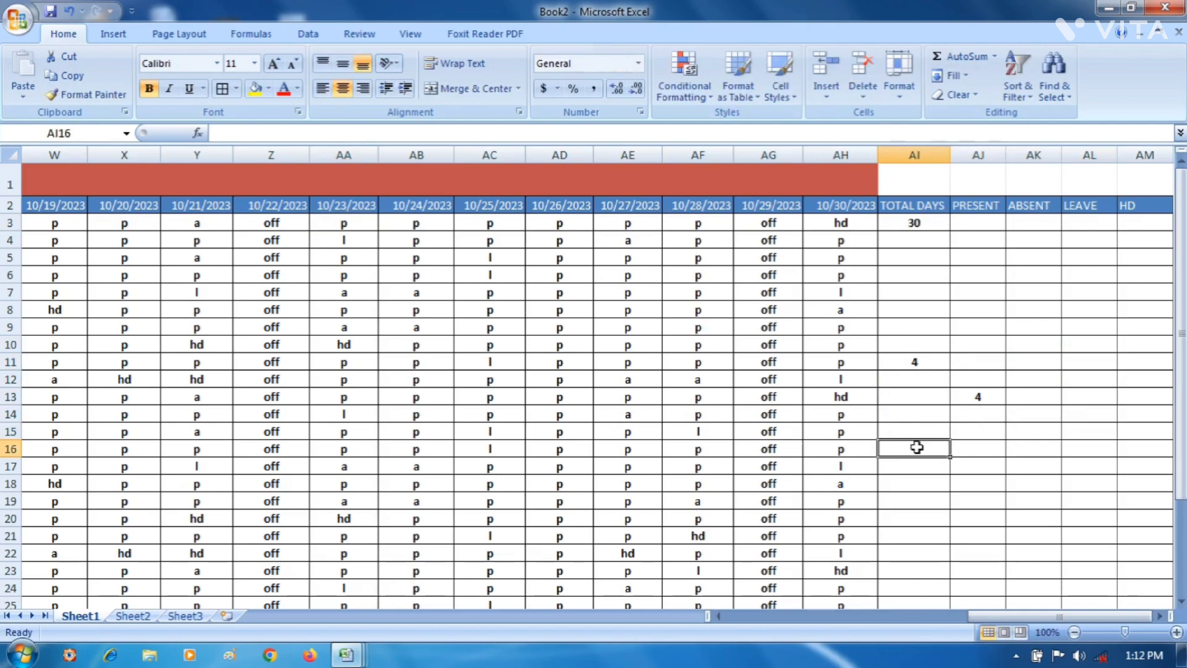
pyautogui.write('4')
pyautogui.moveTo(891, 352); pyautogui.dragTo(980, 445)
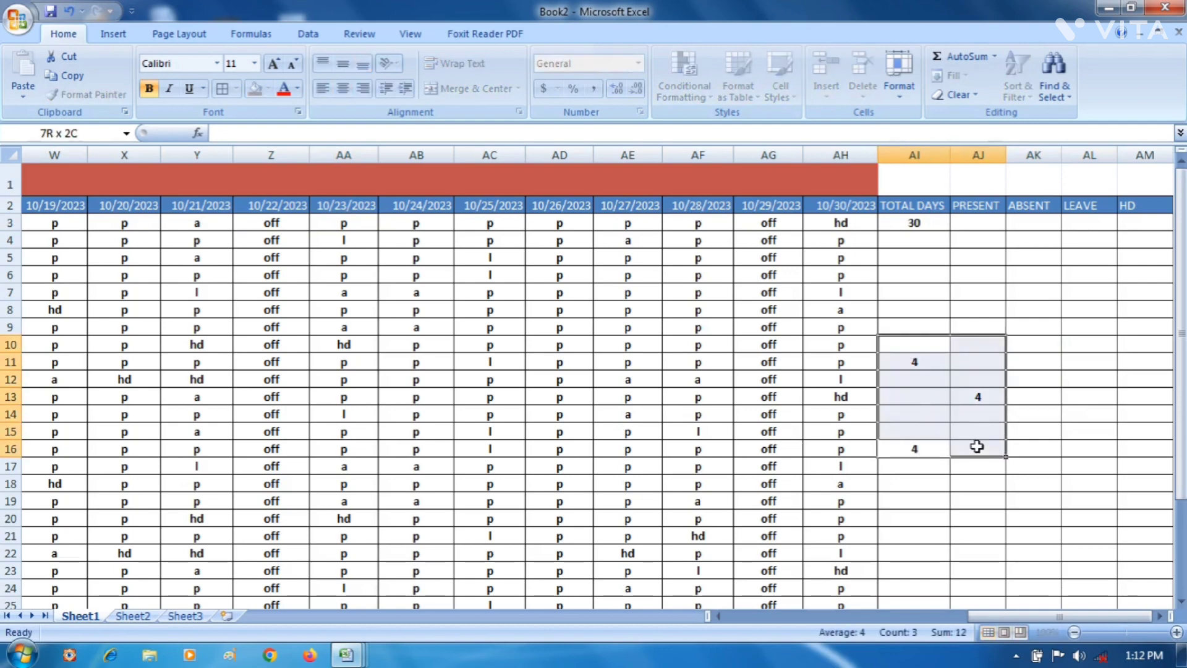
pyautogui.click(803, 143)
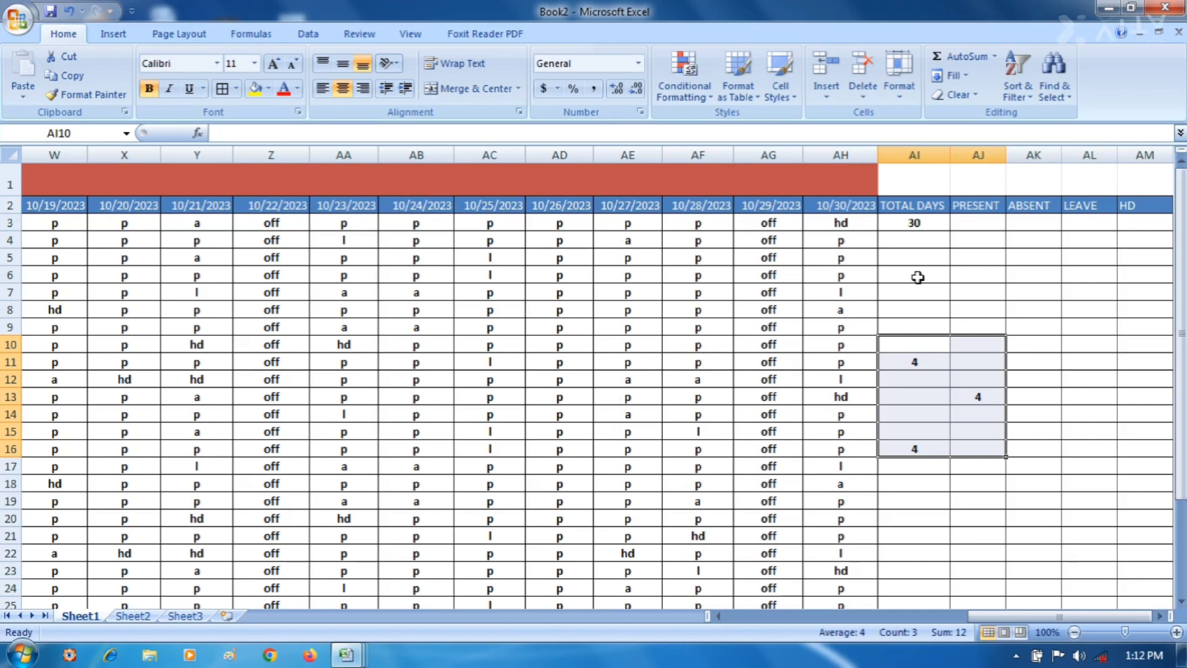
pyautogui.click(909, 227)
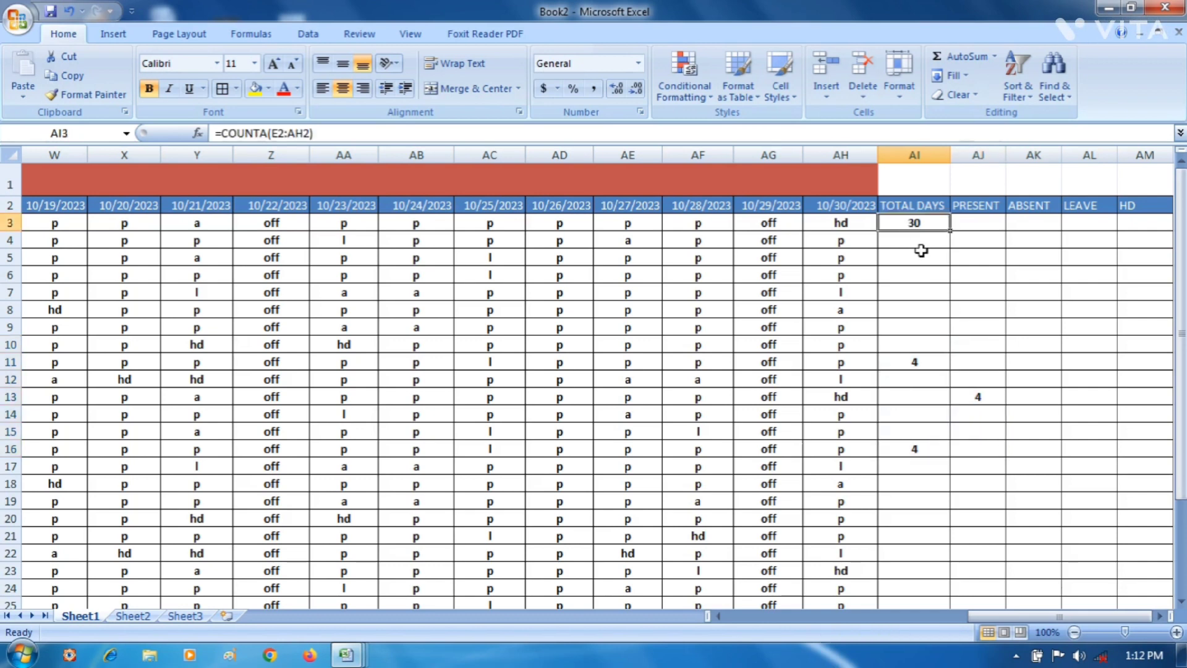
# Delete the sample values from AI9:AJ17 and reselect the TOTAL DAYS formula in AI3.
pyautogui.moveTo(921, 331); pyautogui.dragTo(974, 462)
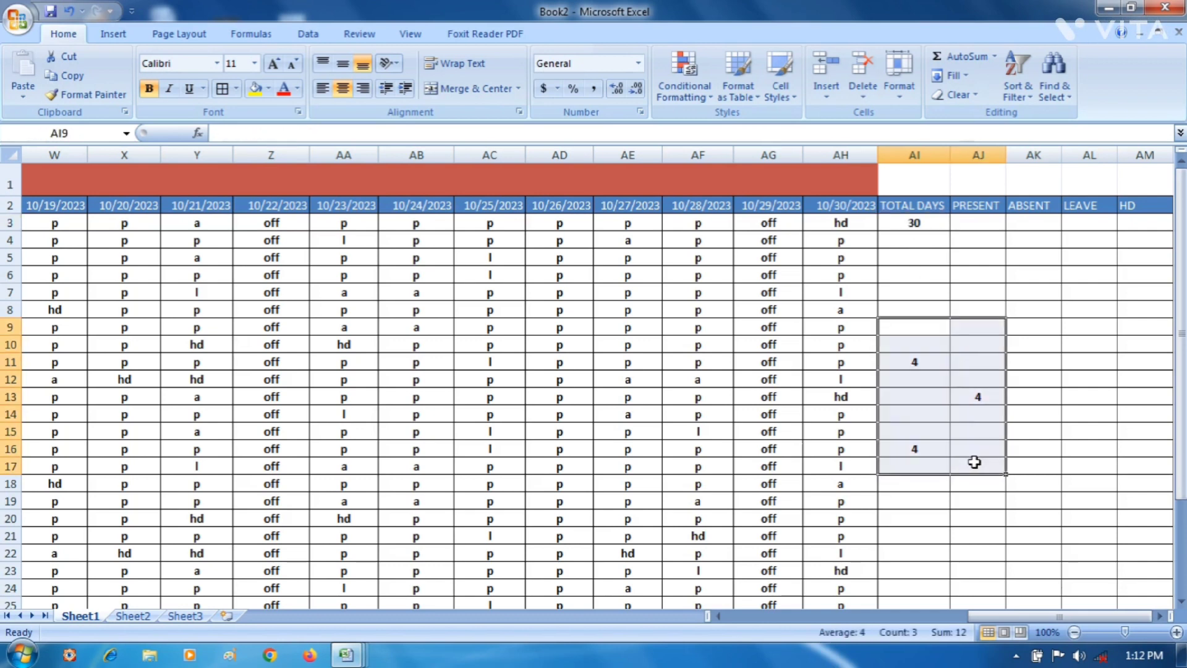
pyautogui.press('Delete')
pyautogui.click(921, 224)
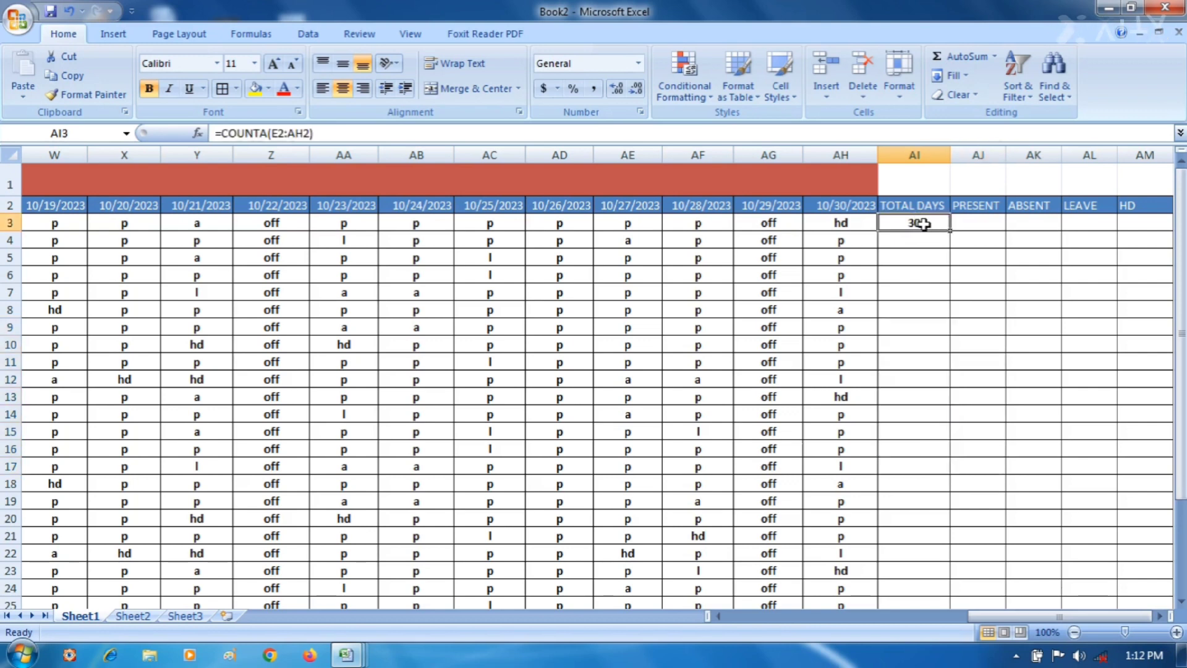
# Enter a COUNTIF formula in AJ3 across date columns E to AH to count the first employee's PRESENT days.
pyautogui.click(968, 228)
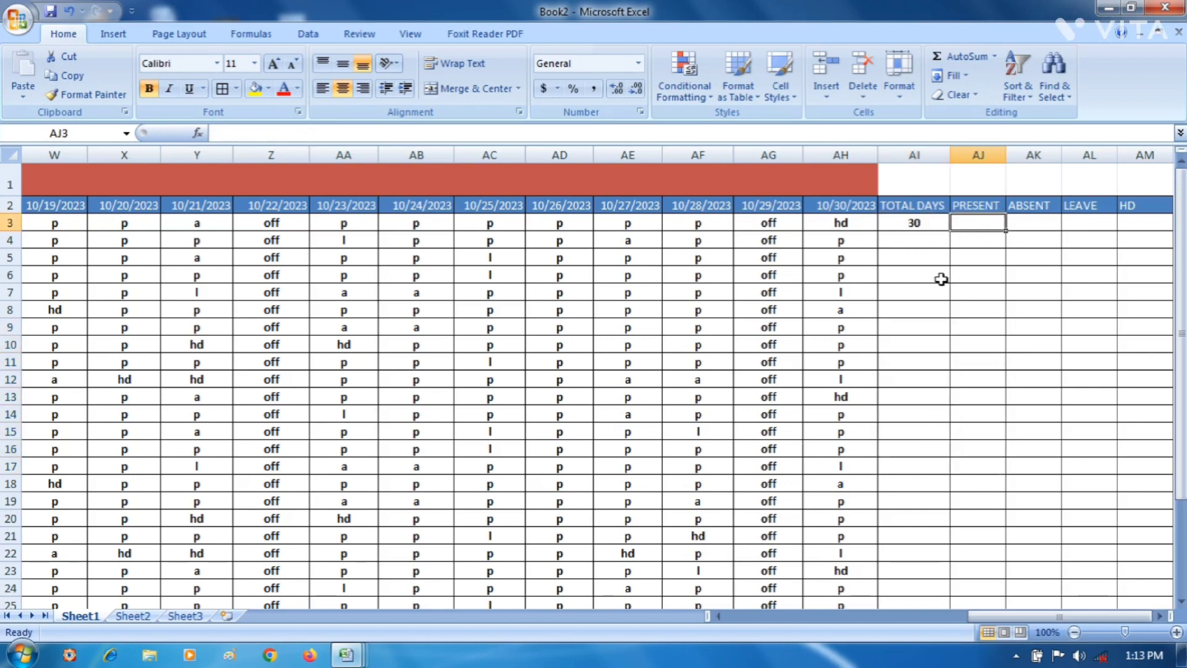
pyautogui.write('=')
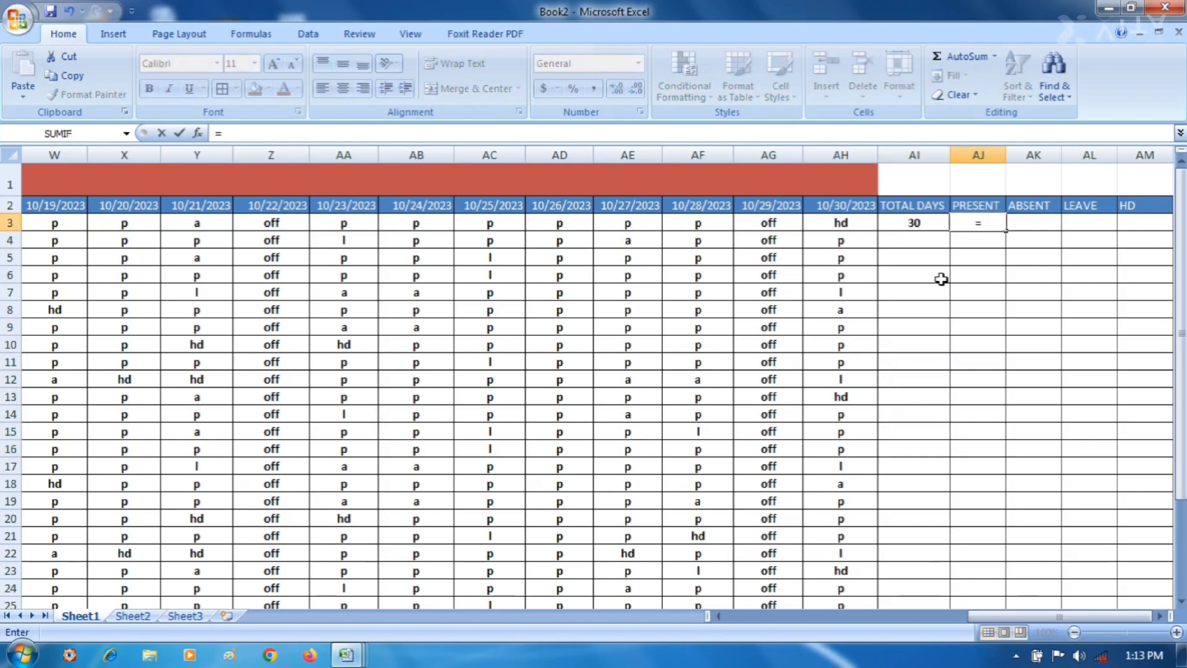
pyautogui.write('COUNTIF')
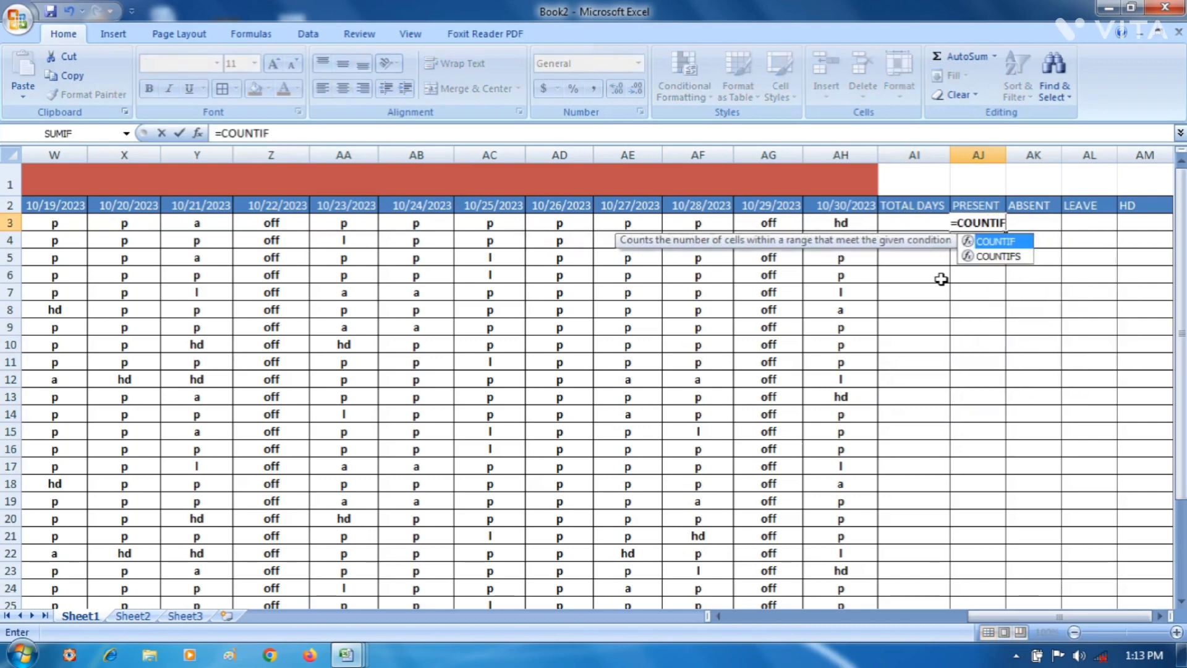
pyautogui.write('(')
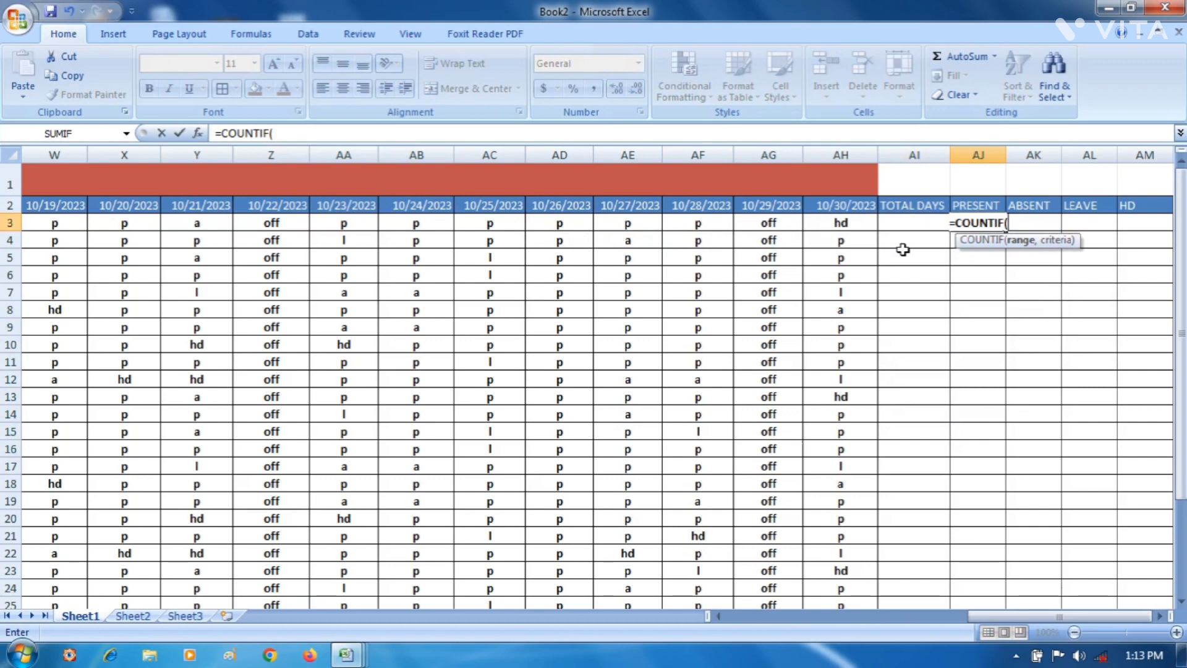
pyautogui.click(855, 205)
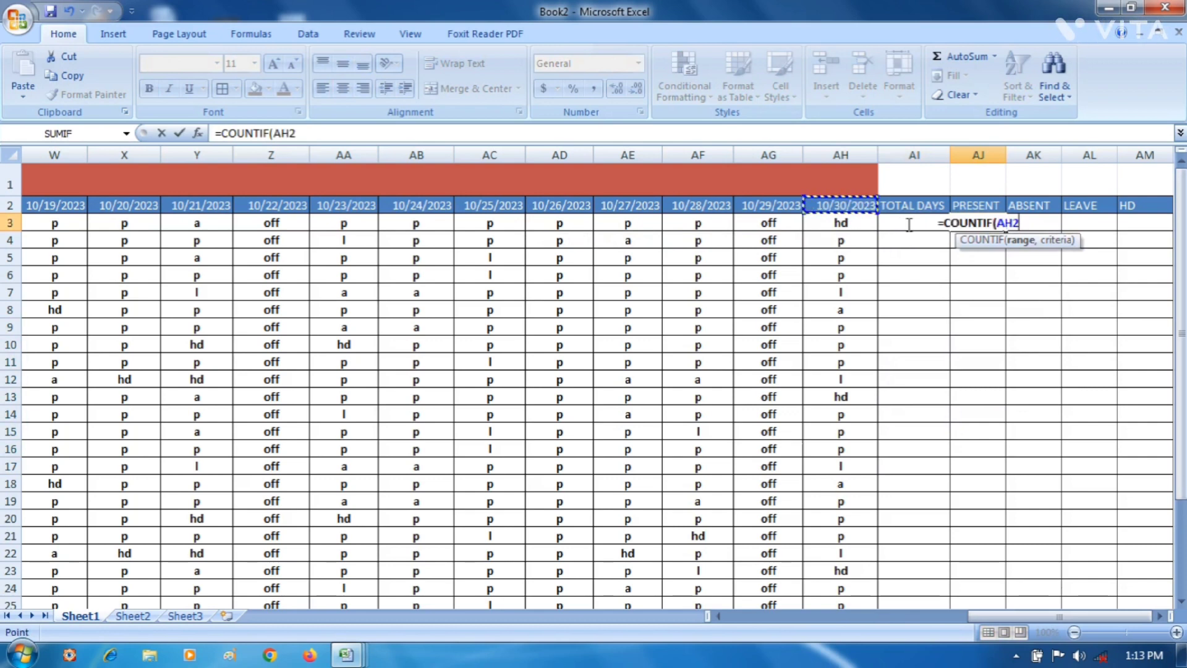
pyautogui.hotkey('shift', 'Left')
pyautogui.hotkey('shift', 'Left')
pyautogui.hotkey('shift', 'Left')
pyautogui.hotkey('shift', 'Left')
pyautogui.hotkey('shift', 'Left')
pyautogui.hotkey('shift', 'Left')
pyautogui.hotkey('shift', 'Left')
pyautogui.hotkey('shift', 'Left')
pyautogui.hotkey('shift', 'Left')
pyautogui.hotkey('shift', 'Left')
pyautogui.hotkey('shift', 'Left')
pyautogui.hotkey('shift', 'Left')
pyautogui.hotkey('shift', 'Left')
pyautogui.hotkey('shift', 'Left')
pyautogui.hotkey('shift', 'Left')
pyautogui.hotkey('shift', 'Left')
pyautogui.hotkey('shift', 'Left')
pyautogui.hotkey('shift', 'Left')
pyautogui.hotkey('shift', 'Left')
pyautogui.hotkey('shift', 'Left')
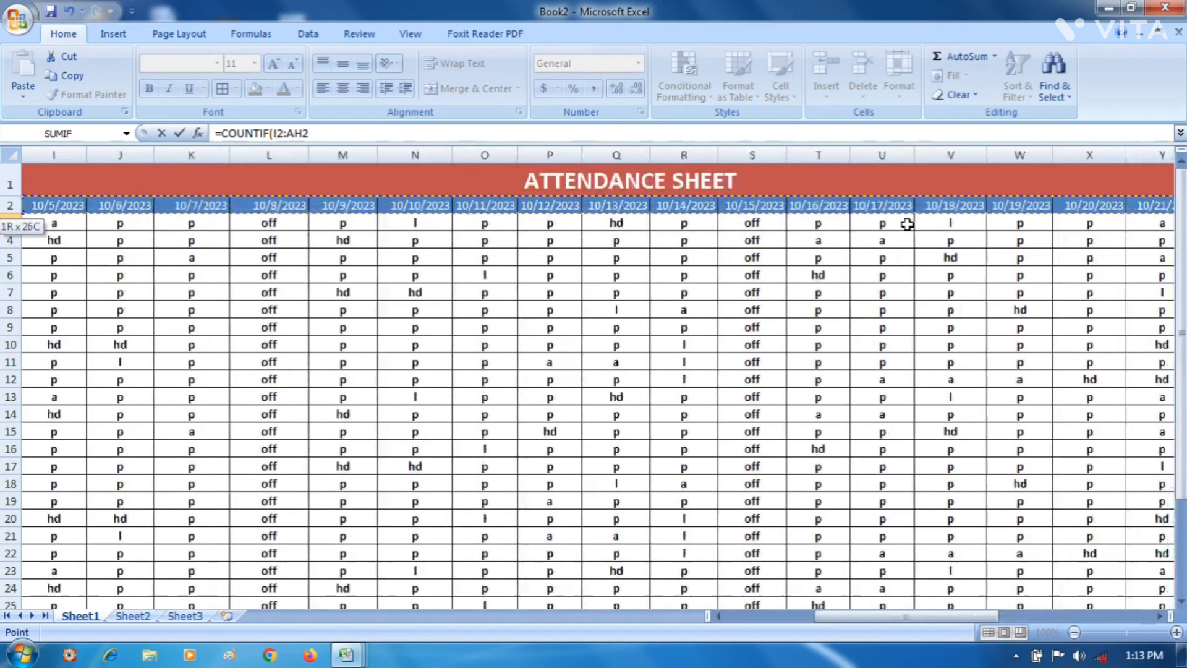
pyautogui.hotkey('shift', 'Left')
pyautogui.hotkey('shift', 'Left')
pyautogui.hotkey('shift', 'Left')
pyautogui.hotkey('shift', 'Left')
pyautogui.hotkey('shift', 'Left')
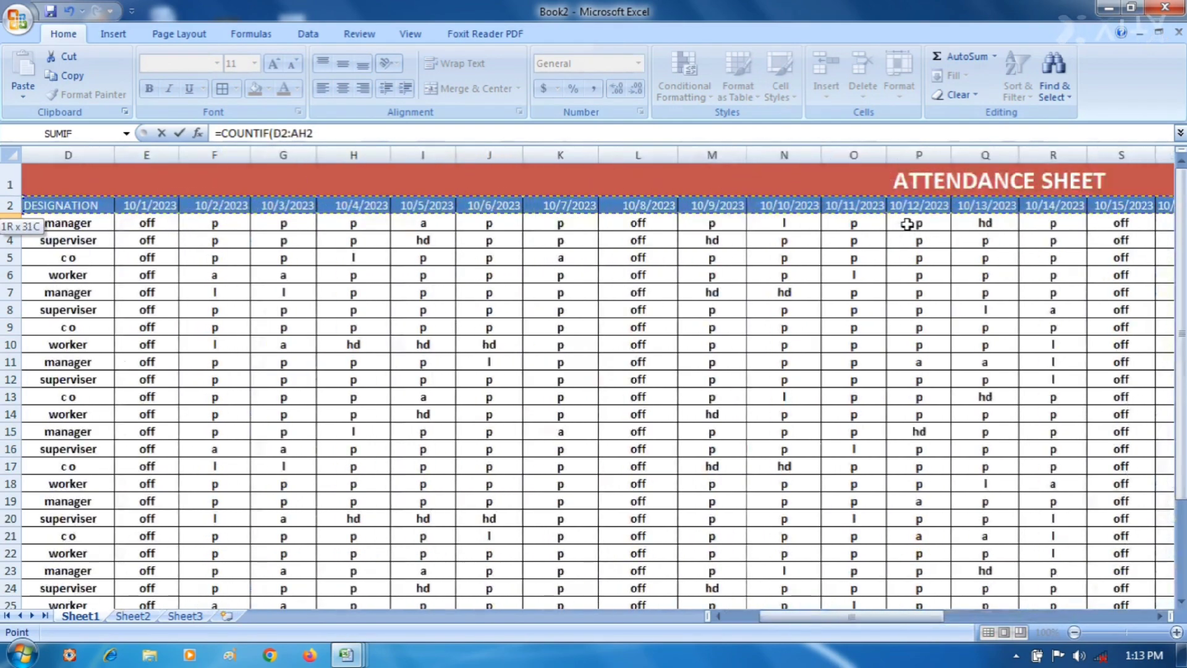
pyautogui.hotkey('shift', 'Right')
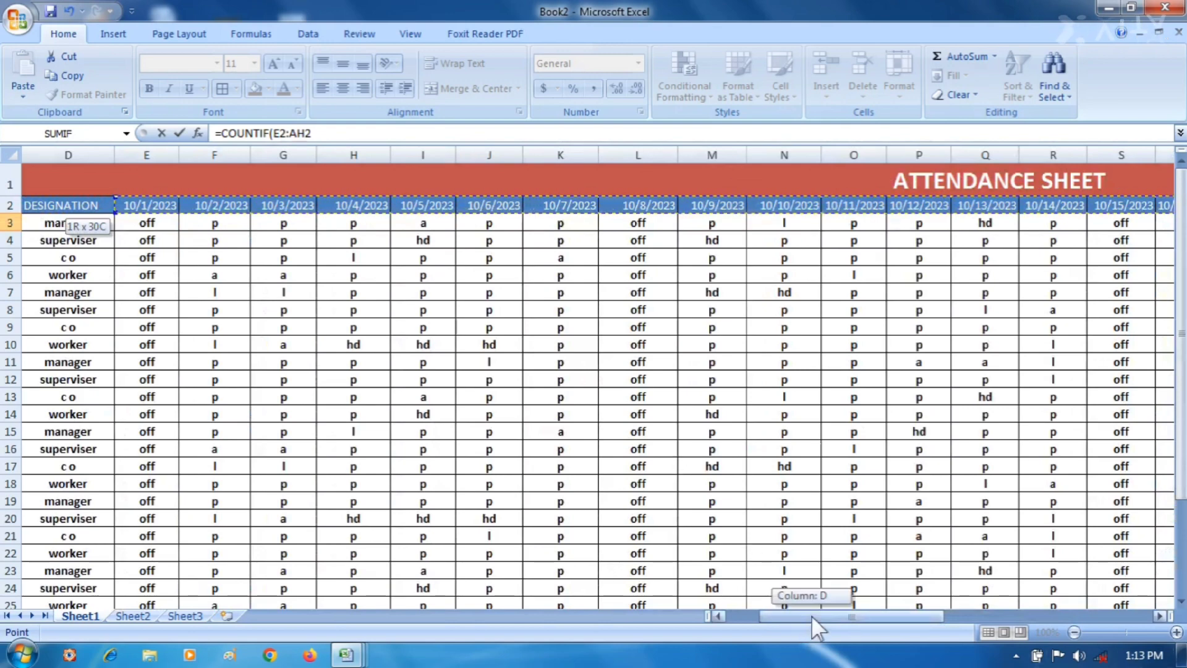
pyautogui.moveTo(811, 615); pyautogui.dragTo(1038, 616)
pyautogui.write(',')
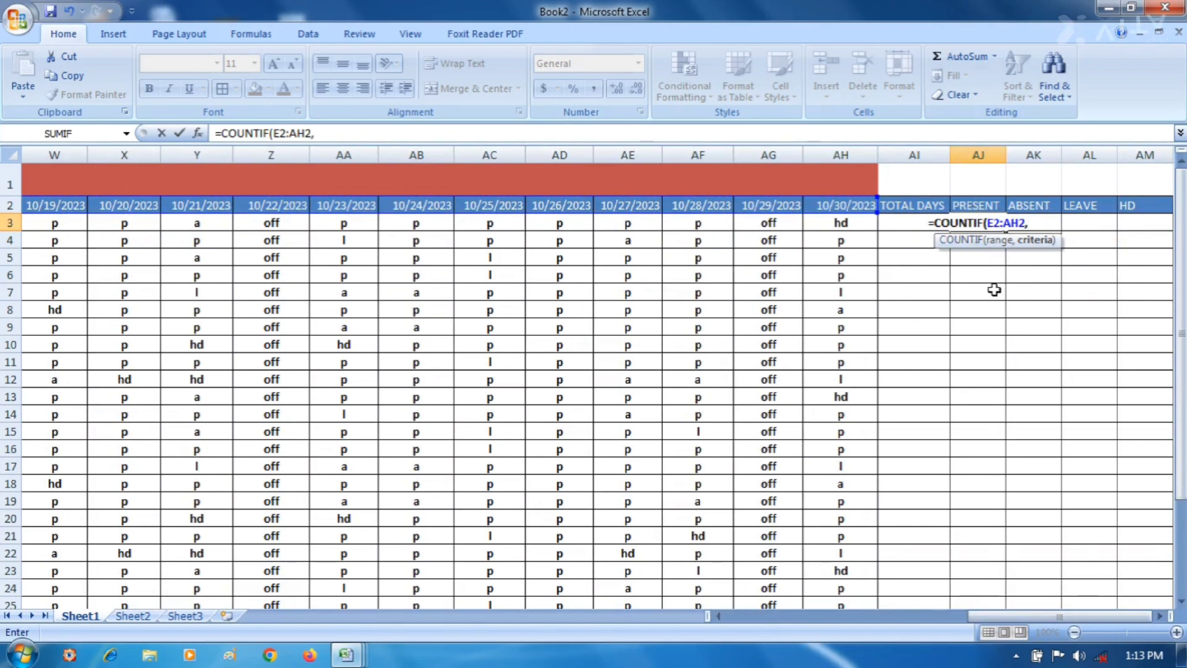
pyautogui.write('"')
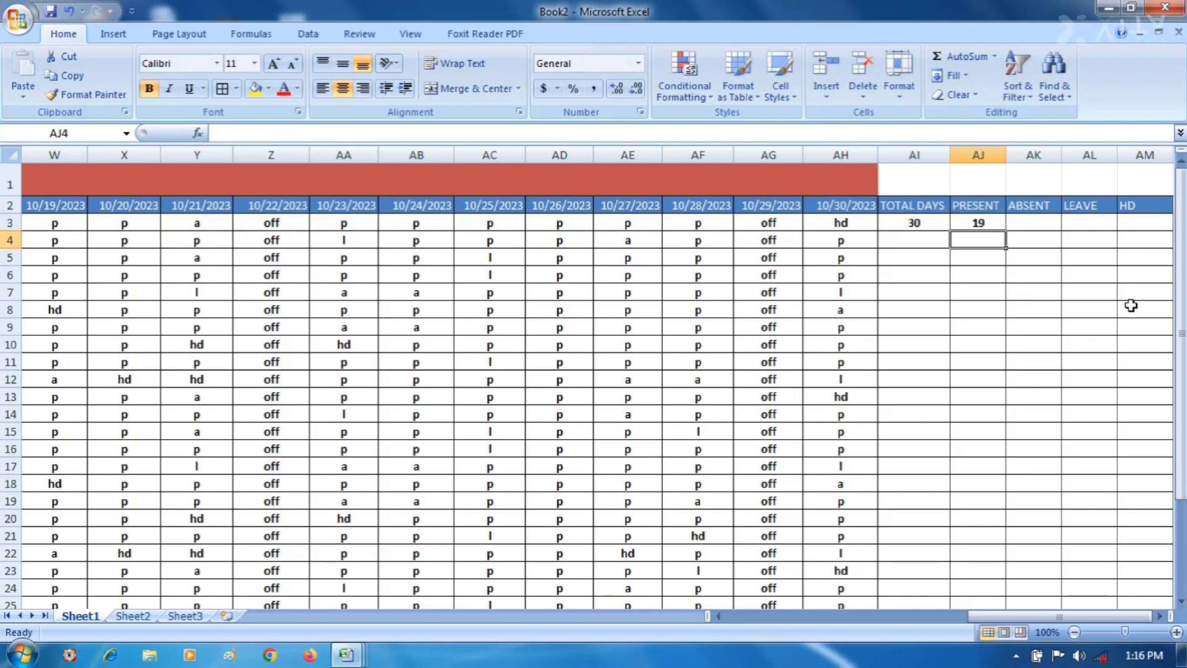
pyautogui.click(982, 224)
# Enter the formula =COUNTIF(E3:AH3,"A") in AK3 to count the first employee's ABSENT days.
pyautogui.click(1028, 227)
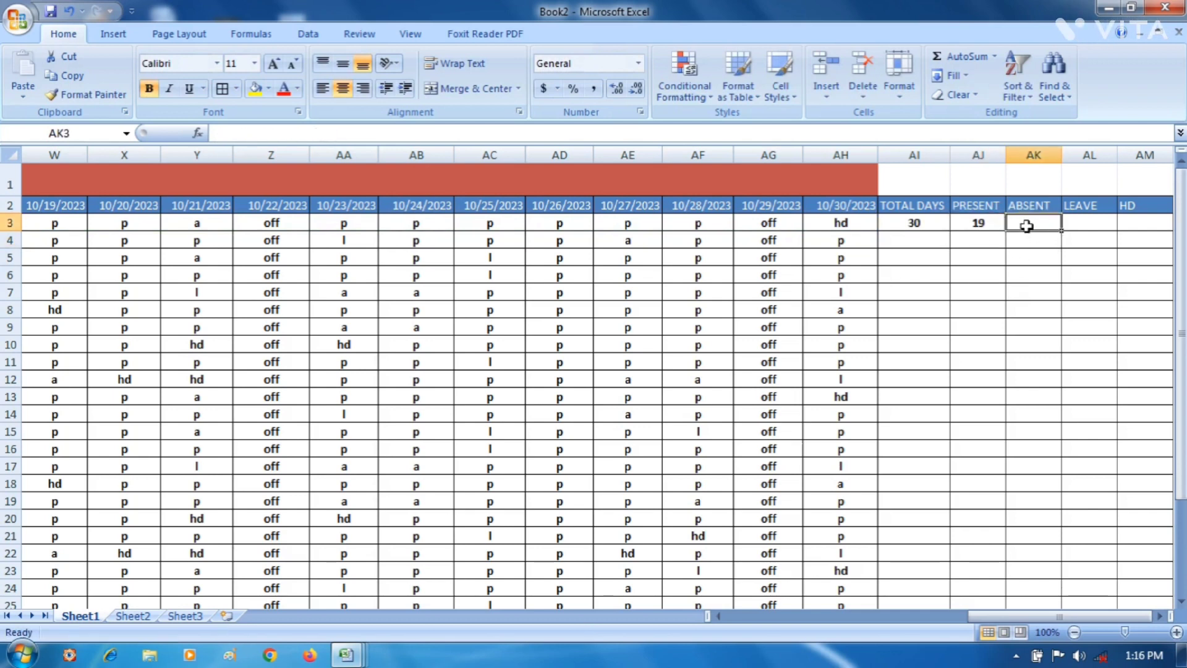
pyautogui.write('=C')
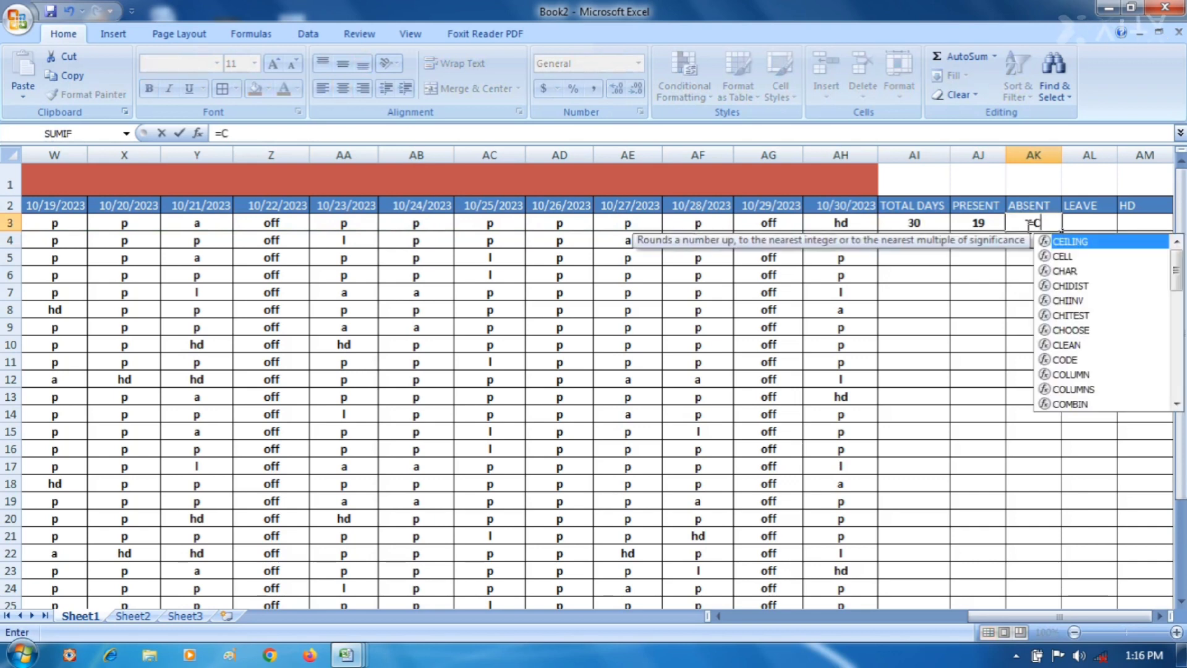
pyautogui.write('OUM')
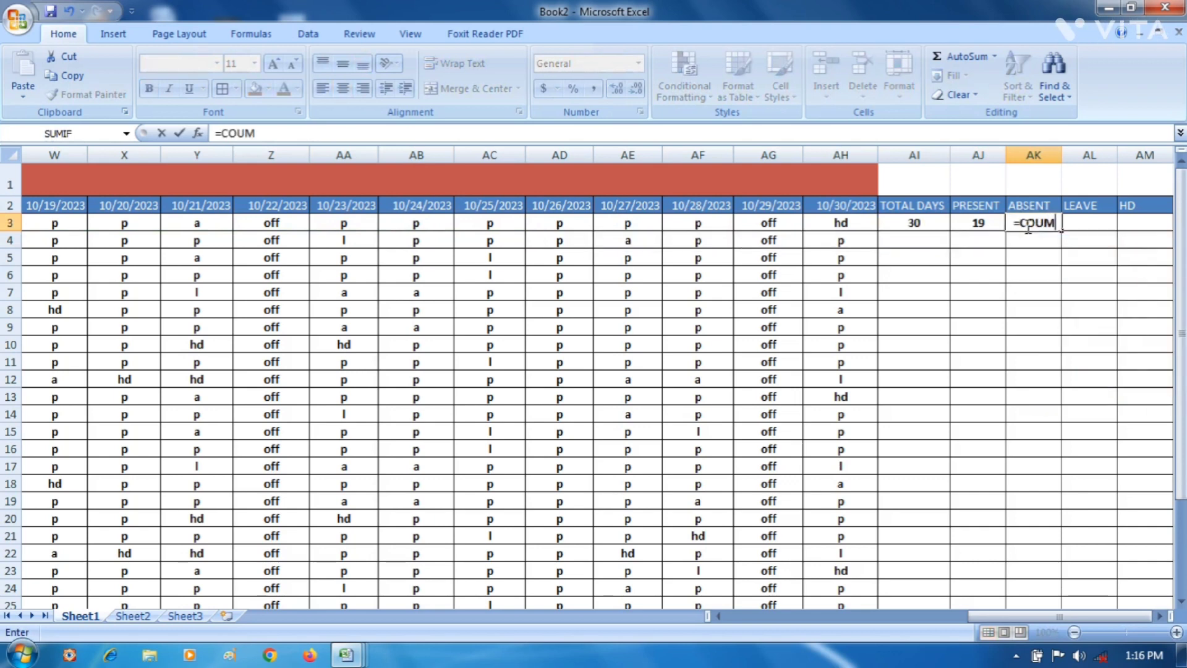
pyautogui.press('BackSpace')
pyautogui.write('N')
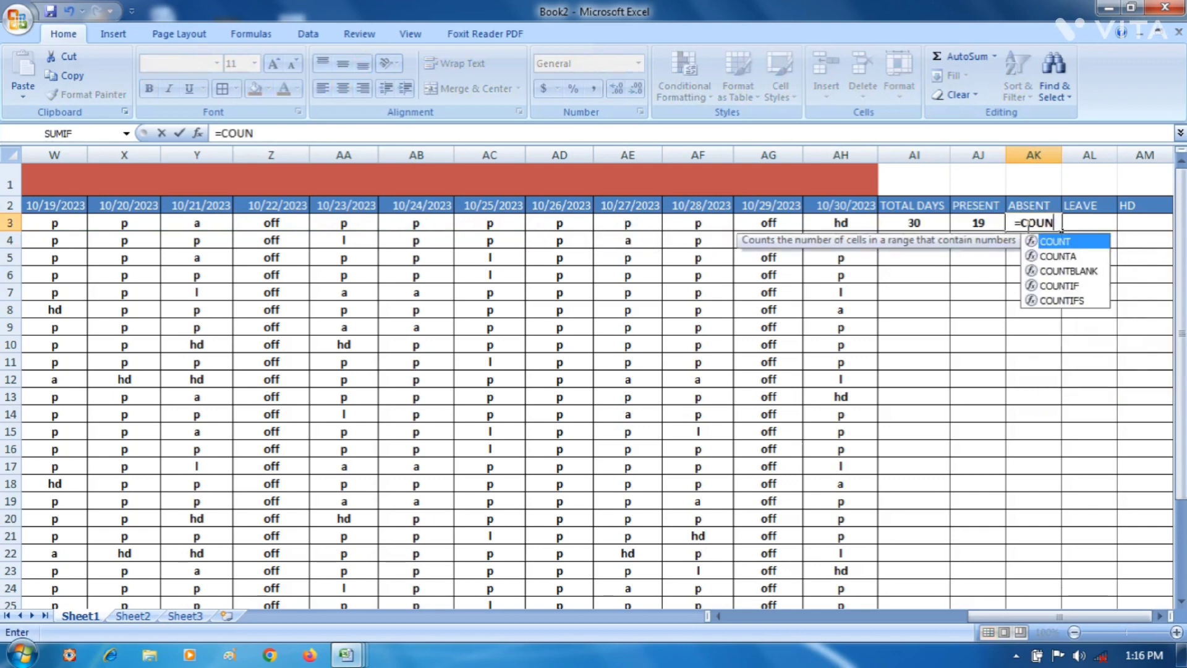
pyautogui.write('TIF')
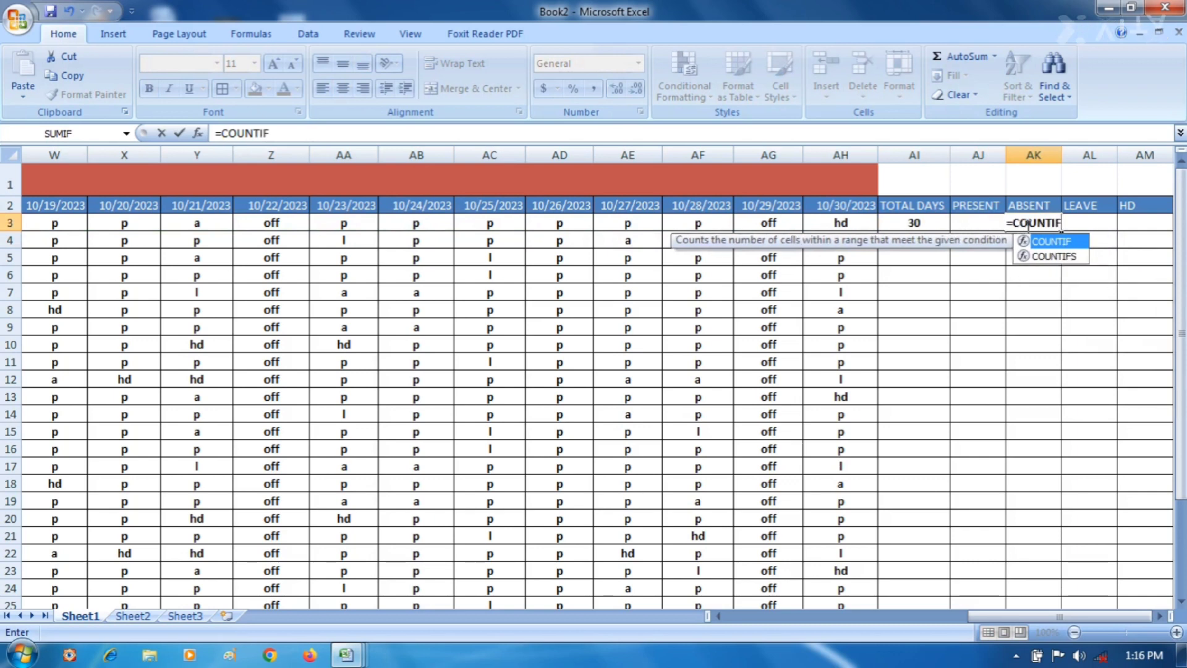
pyautogui.write('(')
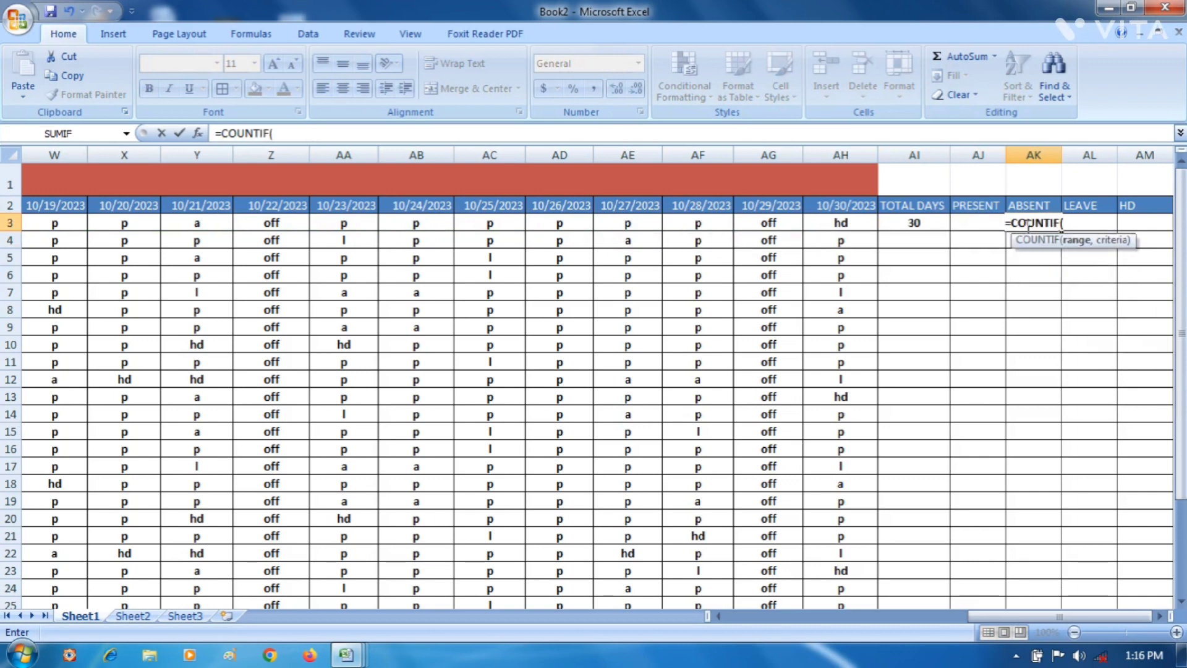
pyautogui.click(842, 225)
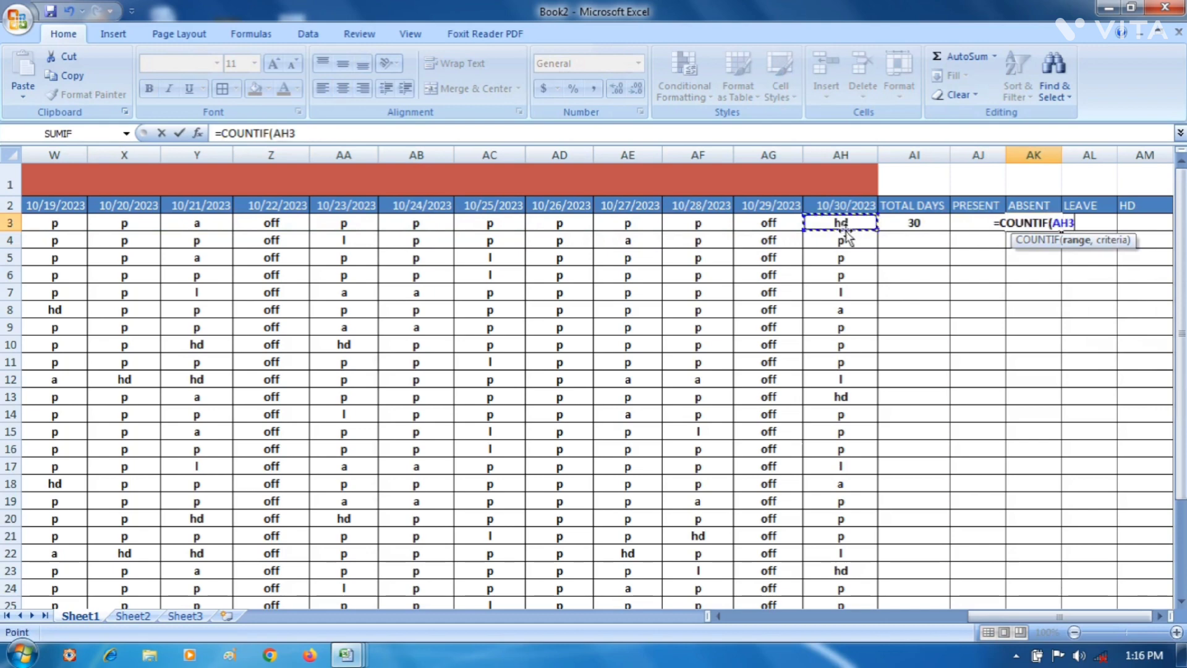
pyautogui.hotkey('shift', 'Left')
pyautogui.hotkey('shift', 'Left')
pyautogui.hotkey('shift', 'Left')
pyautogui.hotkey('shift', 'Left')
pyautogui.hotkey('shift', 'Left')
pyautogui.hotkey('shift', 'Left')
pyautogui.hotkey('shift', 'Left')
pyautogui.hotkey('shift', 'Left')
pyautogui.hotkey('shift', 'Left')
pyautogui.hotkey('shift', 'Left')
pyautogui.hotkey('shift', 'Left')
pyautogui.hotkey('shift', 'Left')
pyautogui.hotkey('shift', 'Left')
pyautogui.hotkey('shift', 'Left')
pyautogui.hotkey('shift', 'Left')
pyautogui.hotkey('shift', 'Left')
pyautogui.hotkey('shift', 'Left')
pyautogui.hotkey('shift', 'Left')
pyautogui.hotkey('shift', 'Left')
pyautogui.hotkey('shift', 'Left')
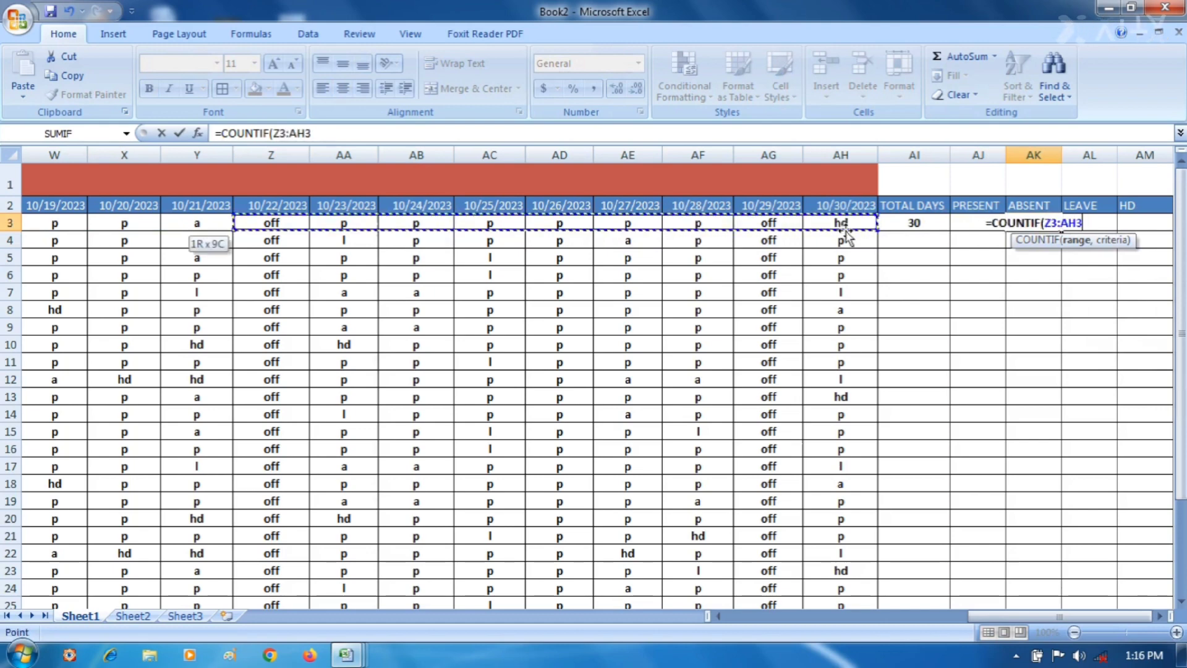
pyautogui.hotkey('shift', 'Left')
pyautogui.hotkey('shift', 'Left')
pyautogui.hotkey('shift', 'Left')
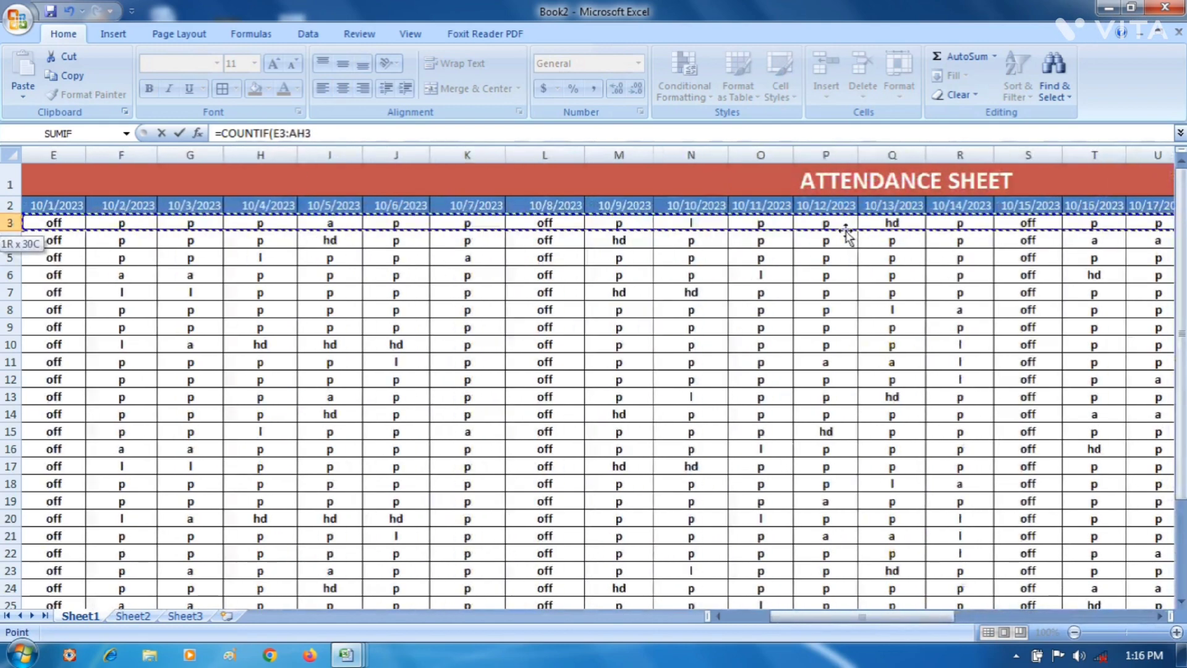
pyautogui.hotkey('shift', 'Right')
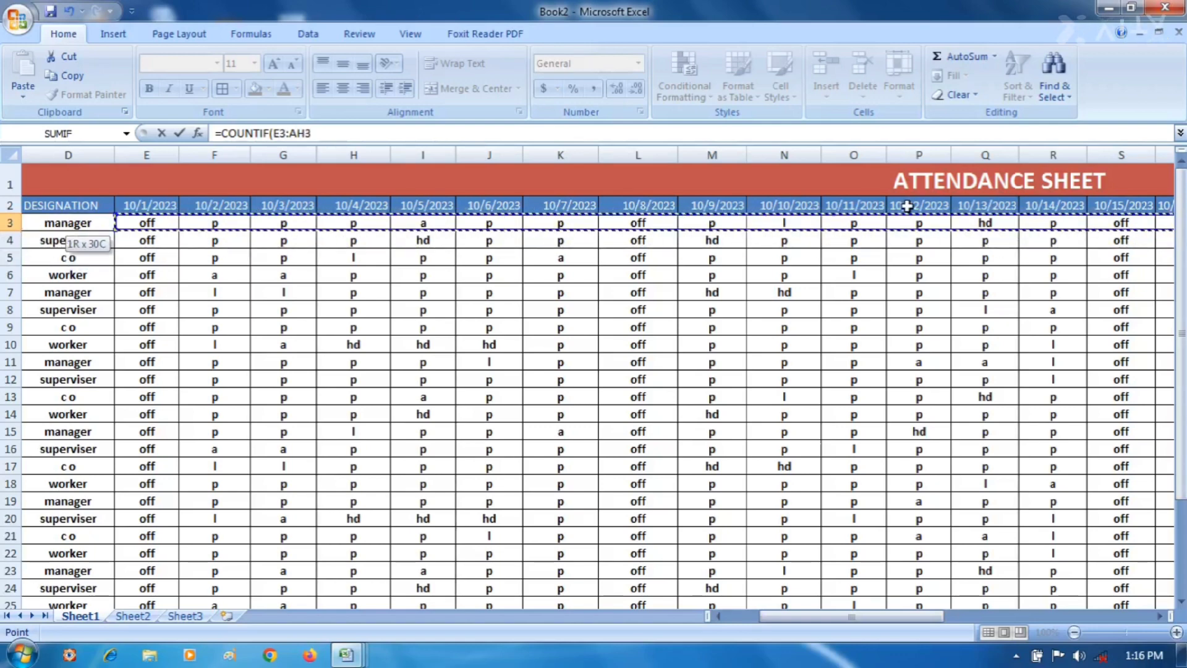
pyautogui.moveTo(902, 613); pyautogui.dragTo(1113, 615)
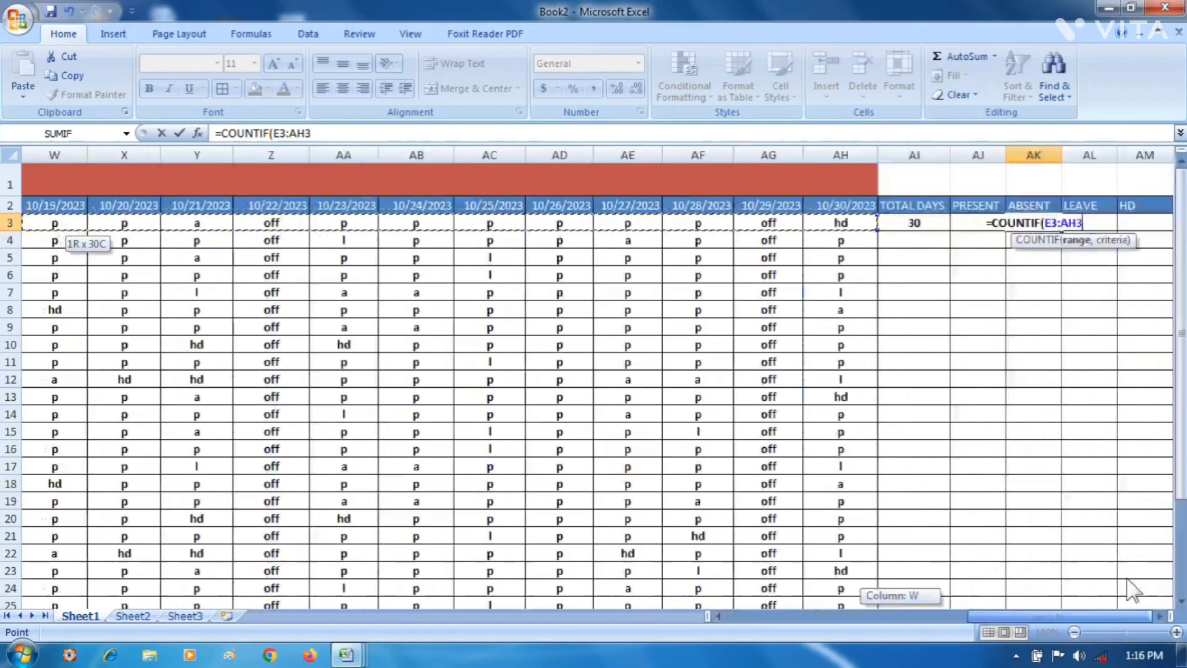
pyautogui.write(',')
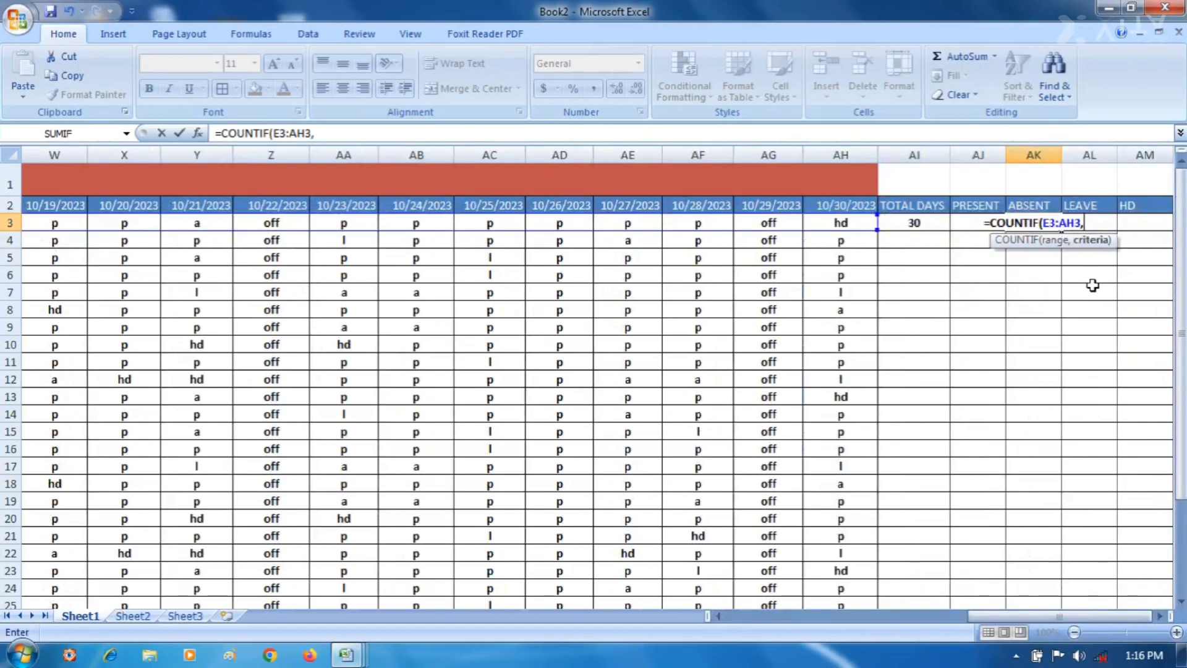
pyautogui.write('"')
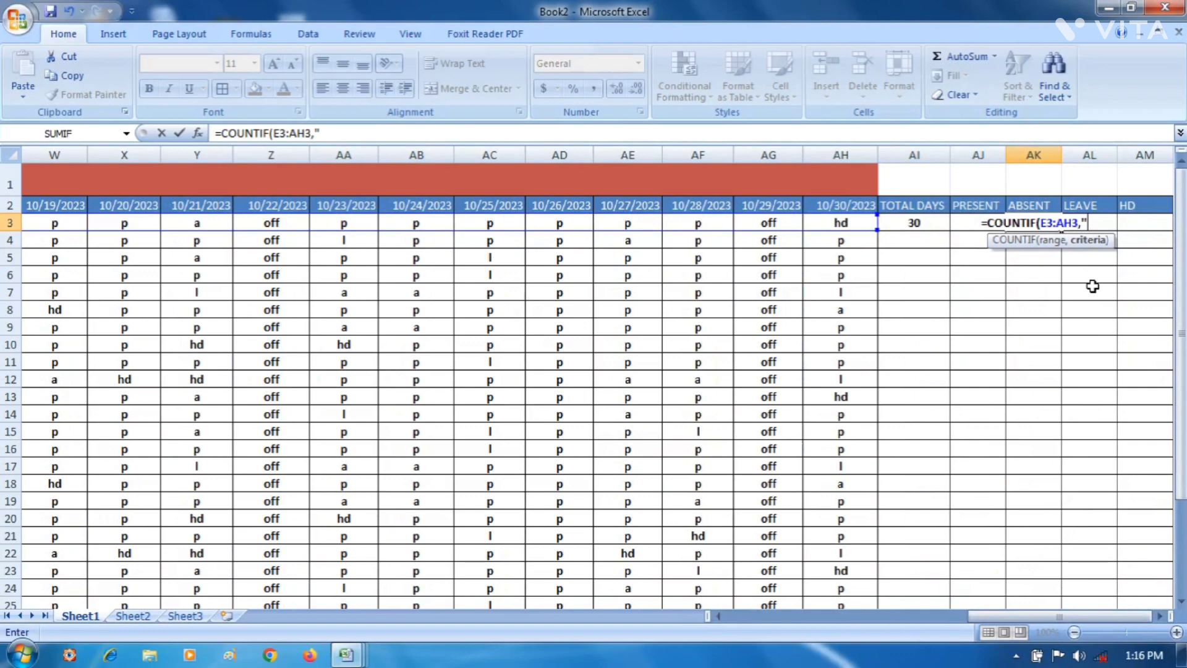
pyautogui.write('A"')
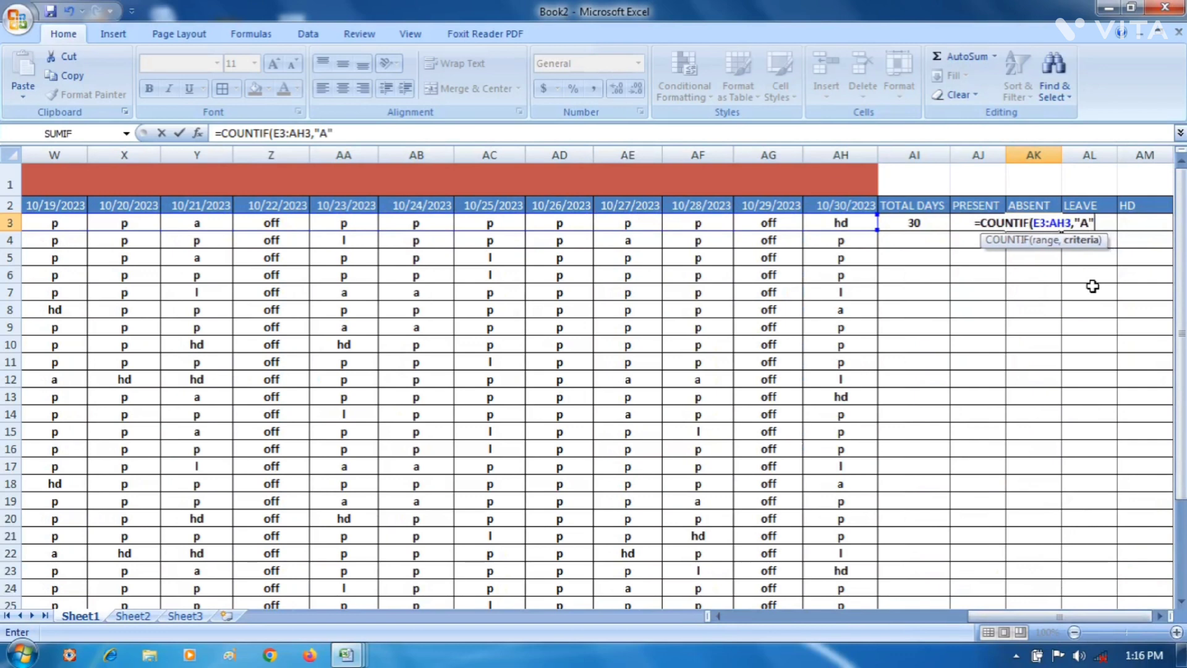
pyautogui.write(')')
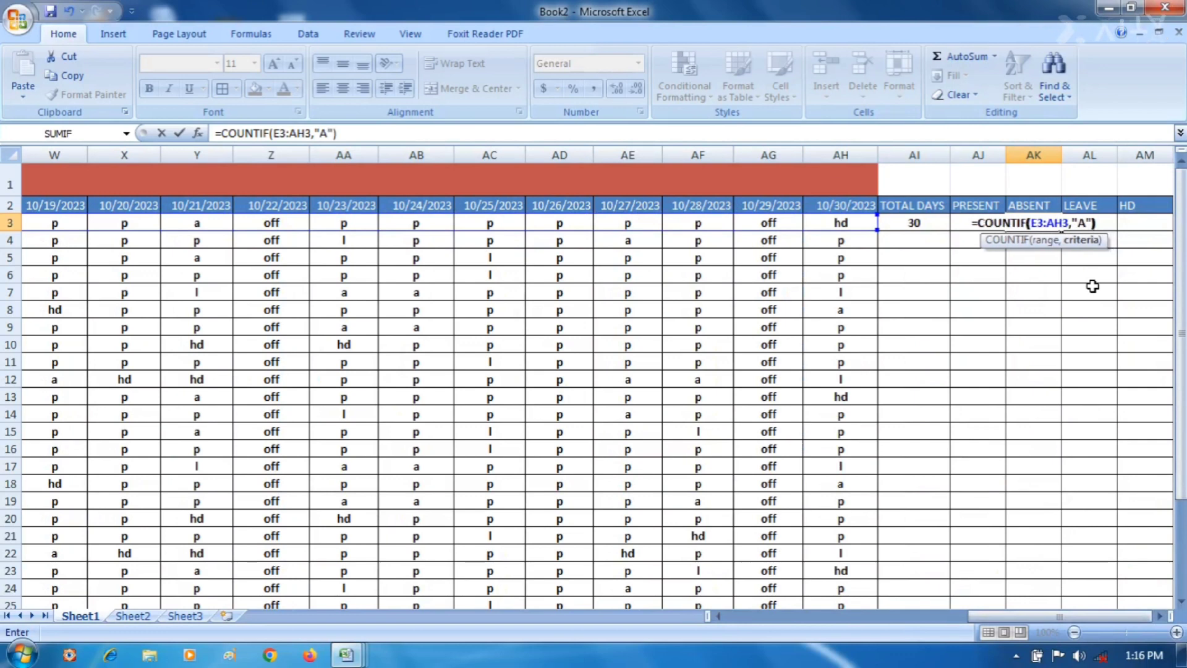
pyautogui.press('Return')
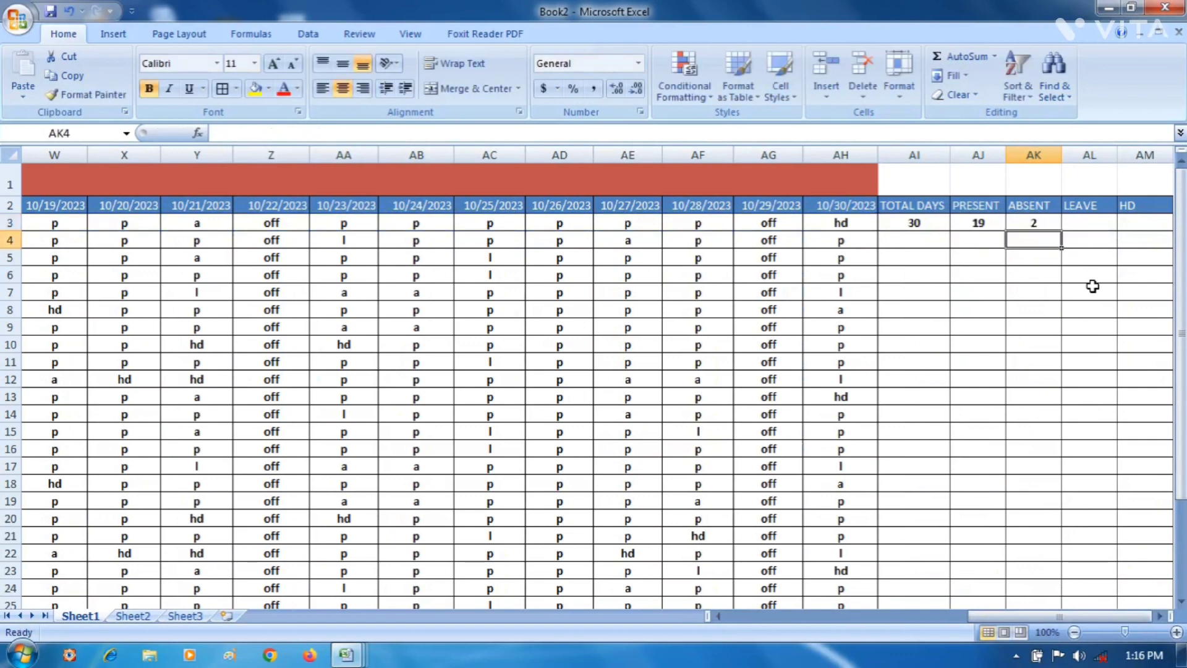
pyautogui.click(1027, 222)
# Enter the formula =COUNTIF(E3:AH3,"L") in AL3 to count the first employee's LEAVE days.
pyautogui.click(1096, 221)
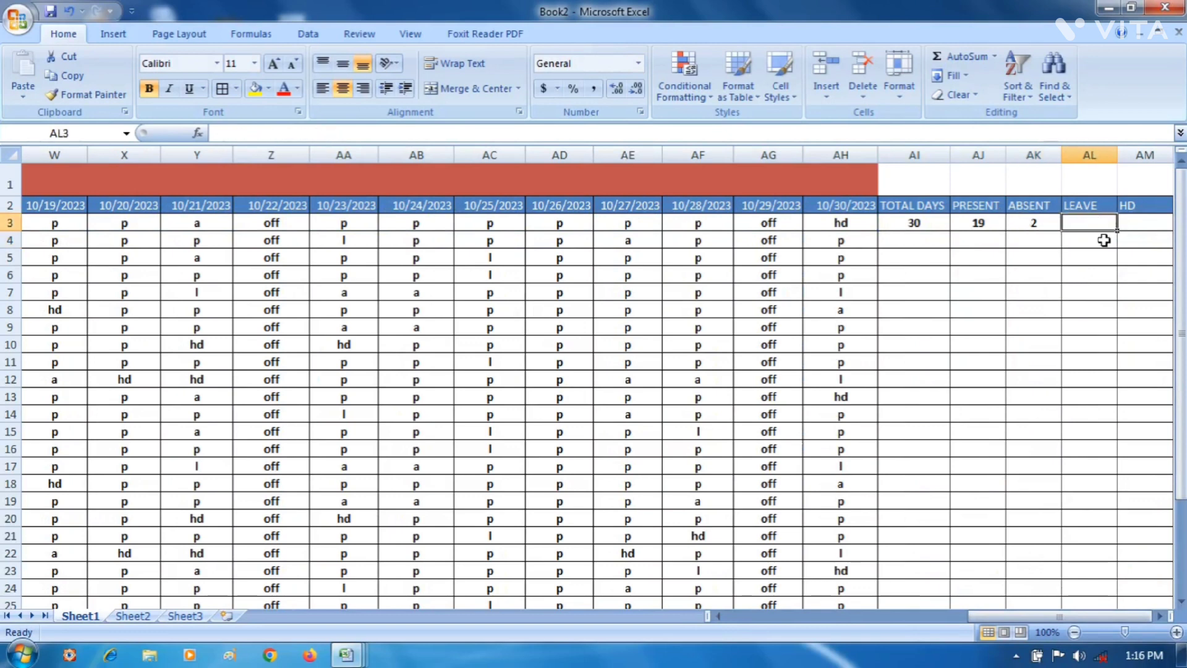
pyautogui.write('=COUNT')
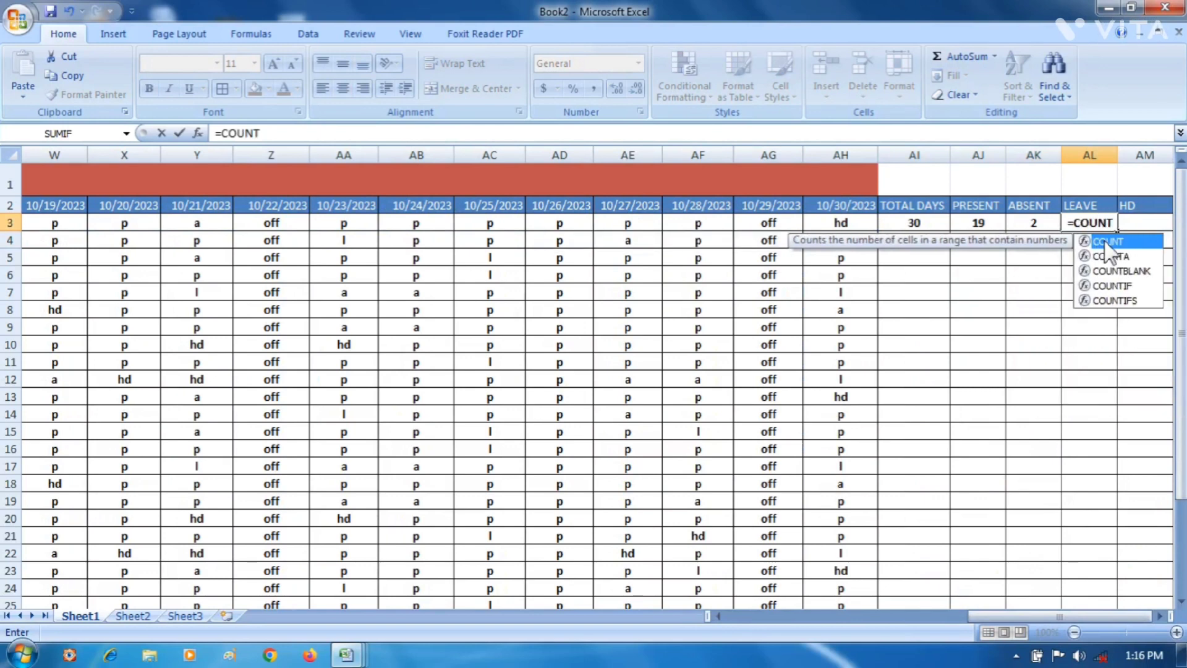
pyautogui.write('IF')
pyautogui.doubleClick(1106, 242)
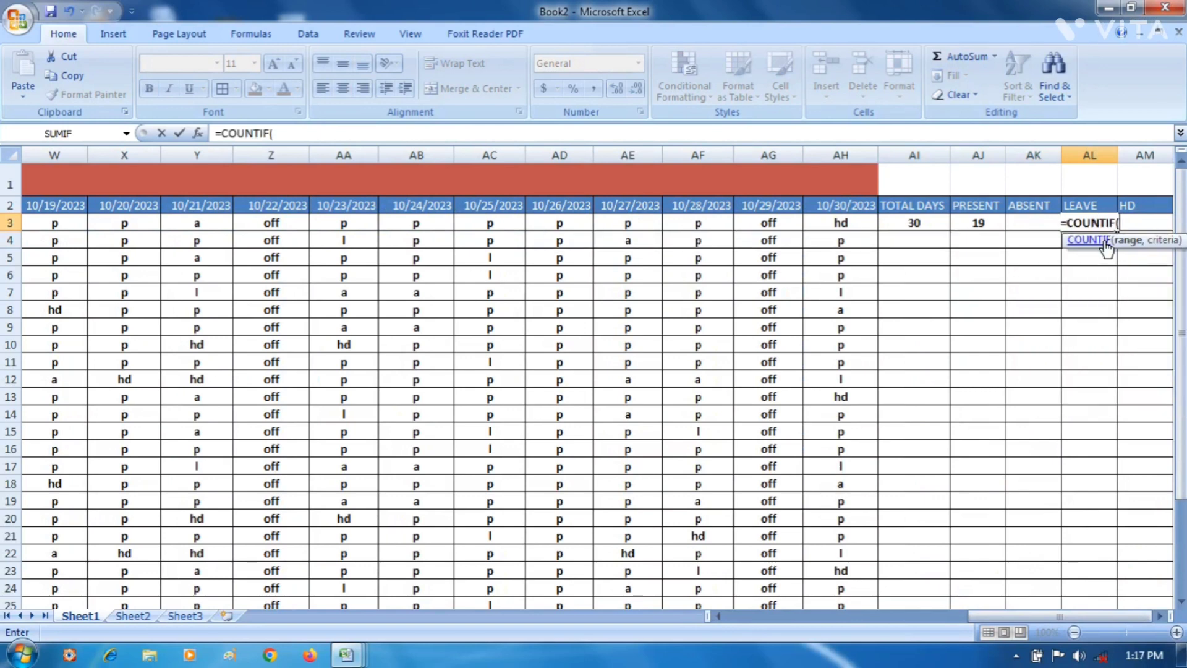
pyautogui.click(837, 225)
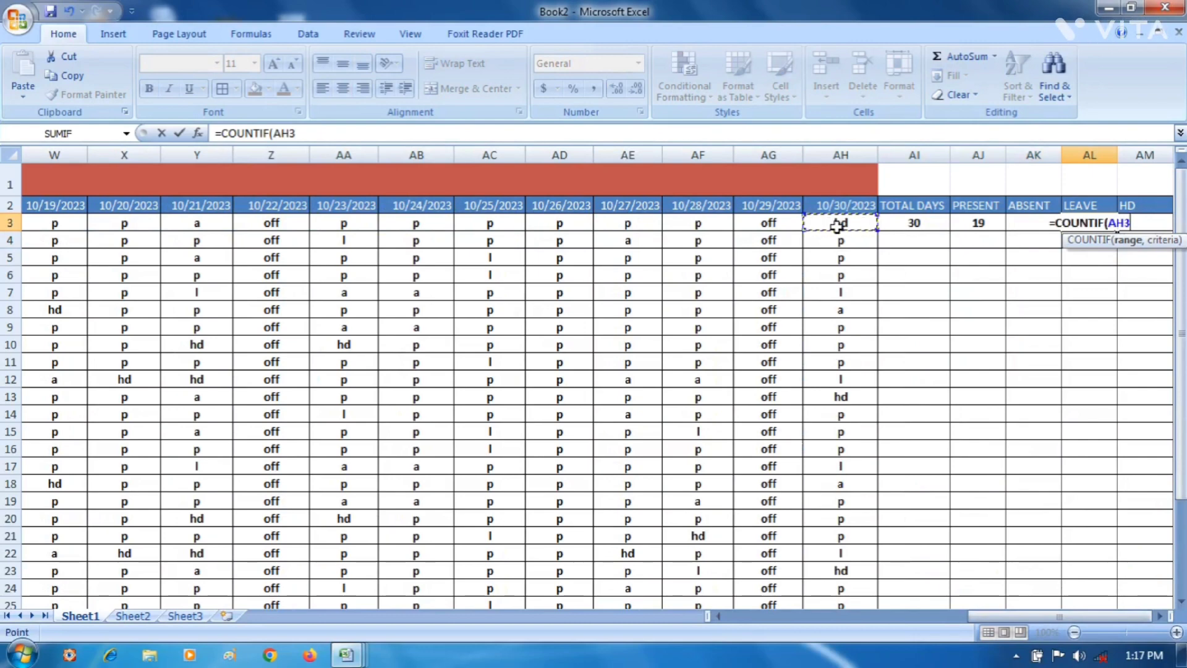
pyautogui.hotkey('ctrl', 'shift', 'Left')
pyautogui.hotkey('shift', 'Right')
pyautogui.hotkey('shift', 'Right')
pyautogui.hotkey('shift', 'Right')
pyautogui.hotkey('shift', 'Right')
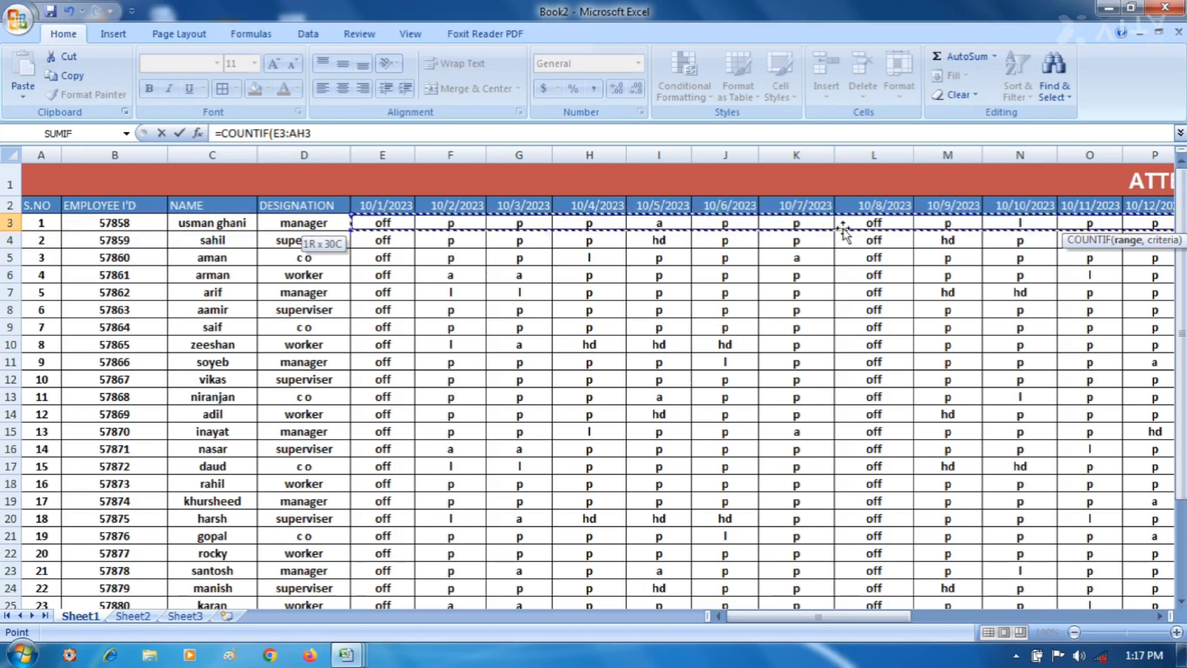
pyautogui.click(316, 129)
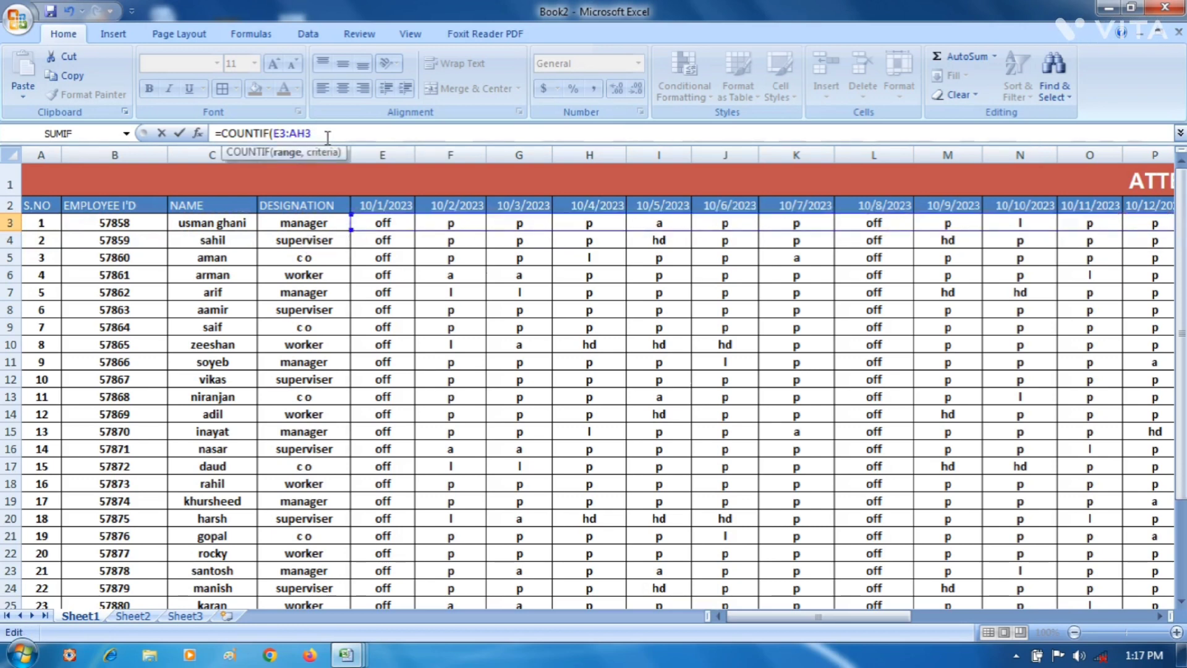
pyautogui.write(',')
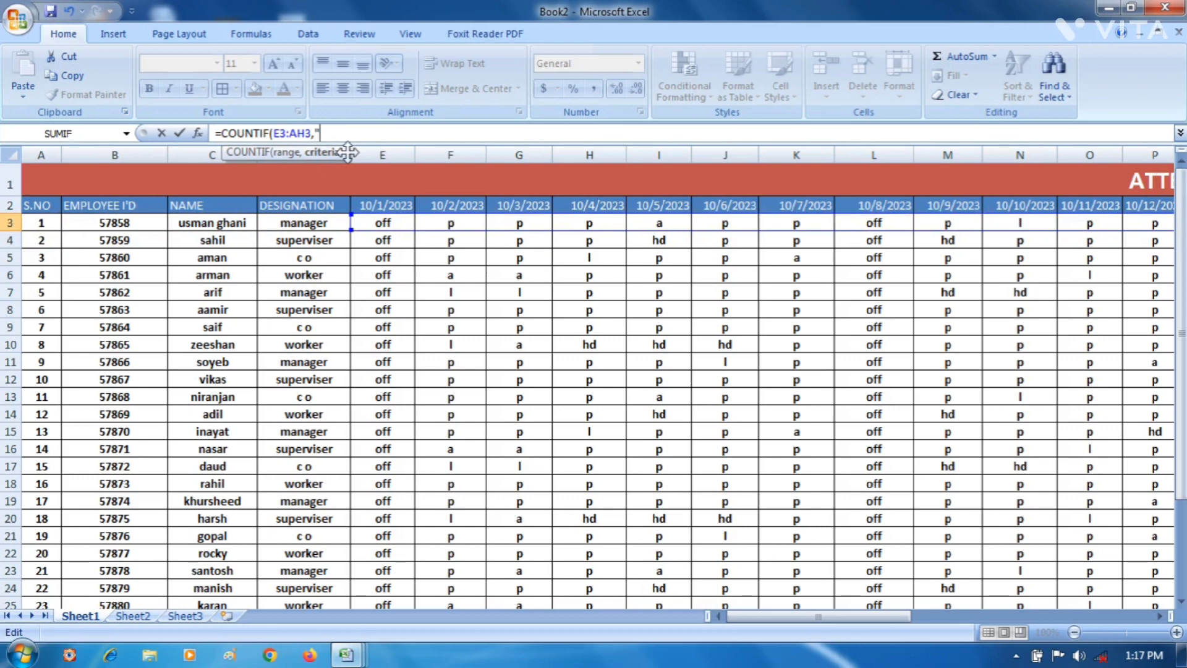
pyautogui.write('"L"')
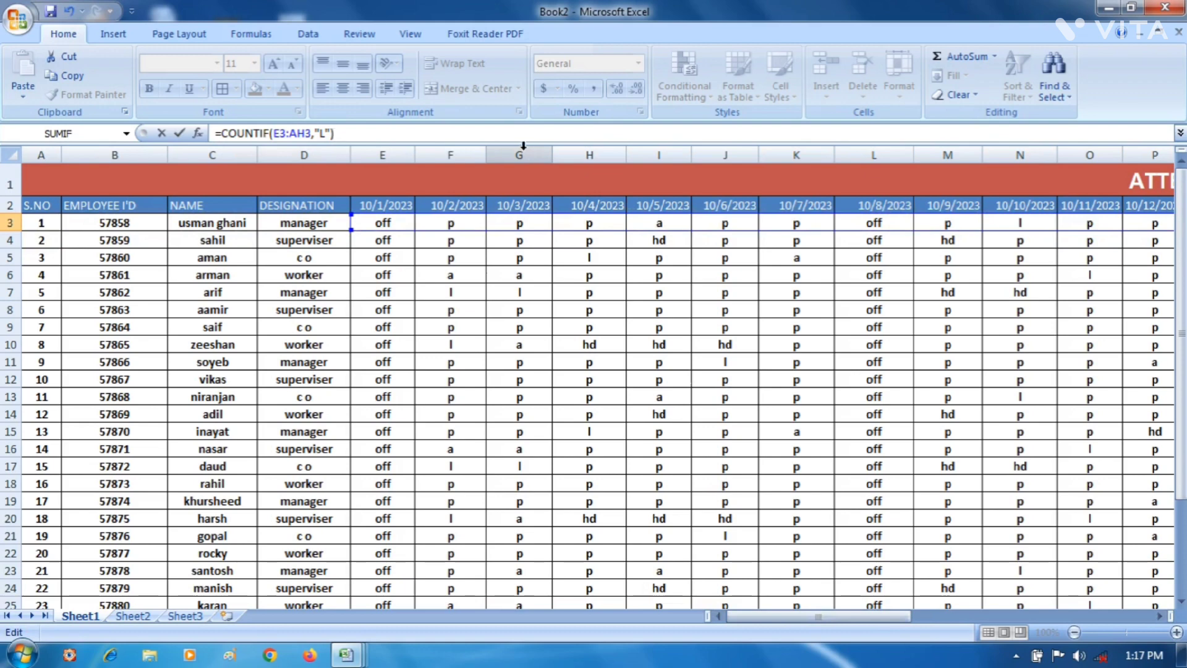
pyautogui.press('Return')
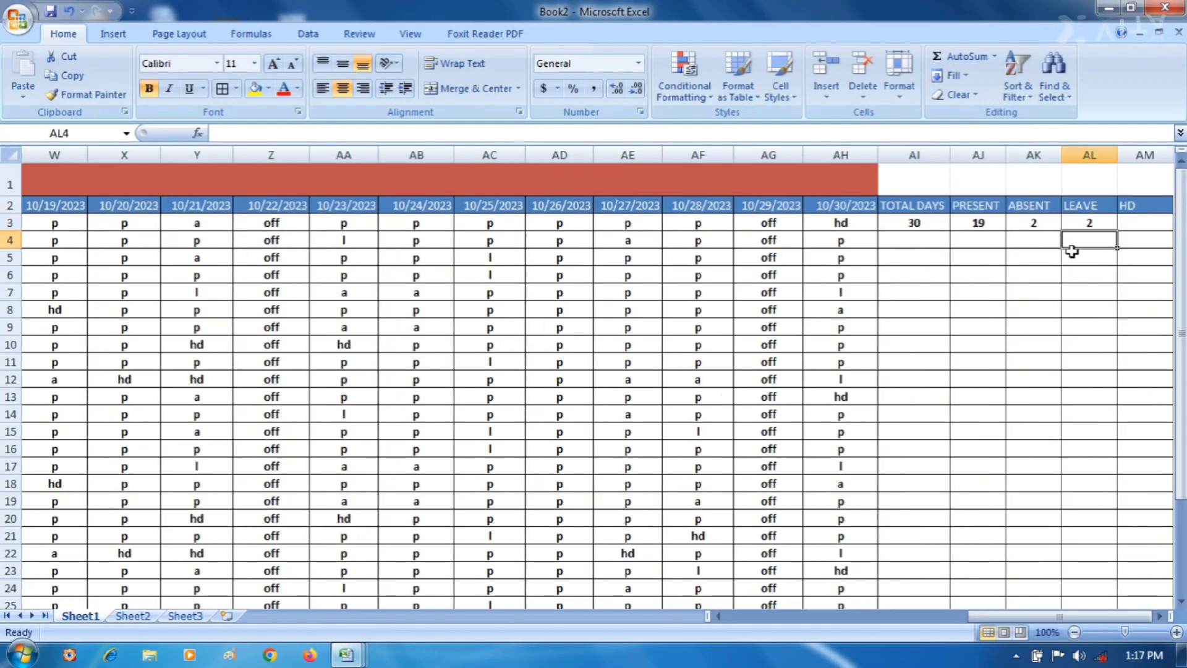
# Enter the formula =COUNTIF(E3:AH3,"HD") in AM3 to count the first employee's HD days.
pyautogui.click(1086, 224)
pyautogui.click(1130, 220)
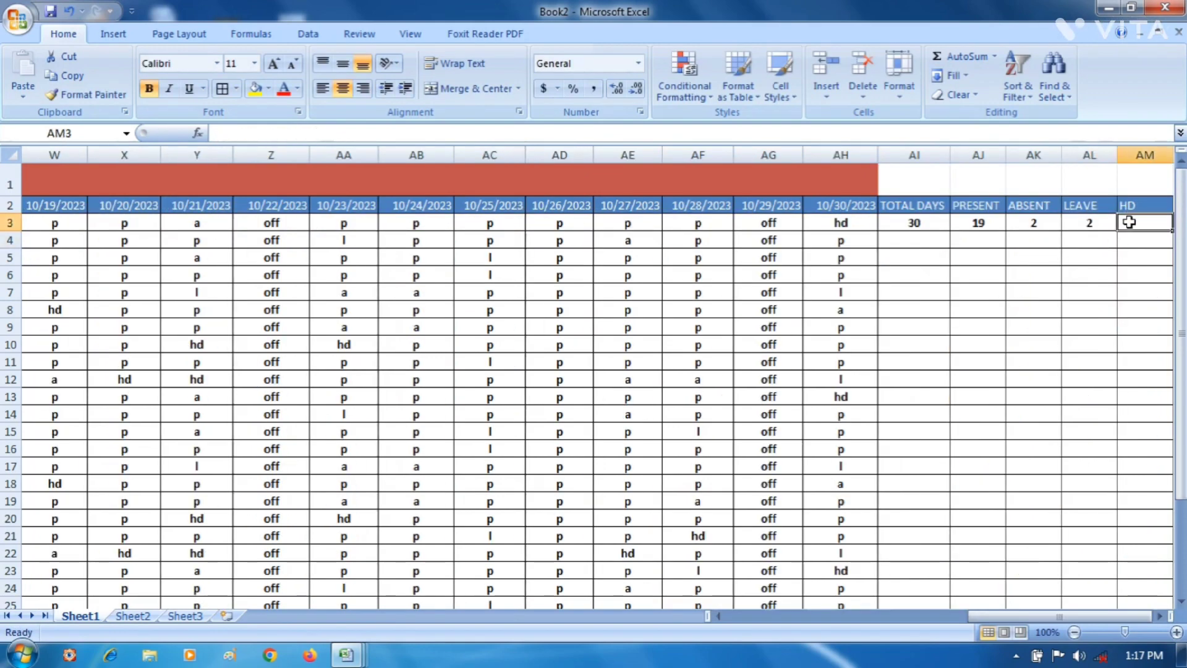
pyautogui.write('=')
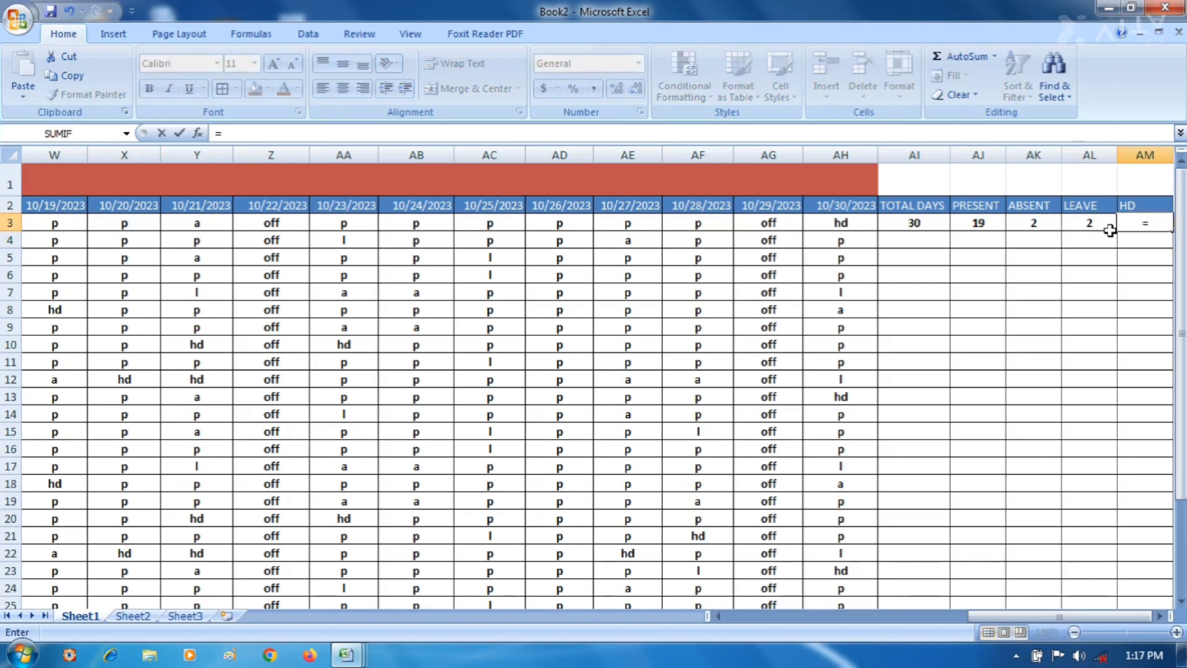
pyautogui.write('COUNTIF')
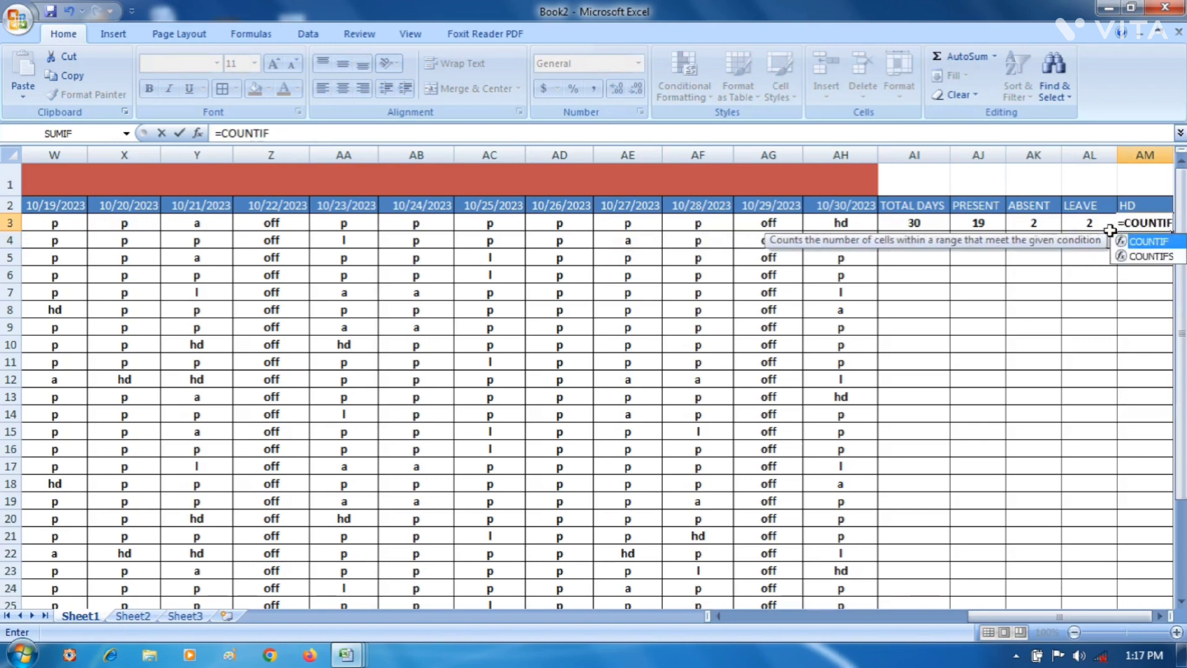
pyautogui.write('(')
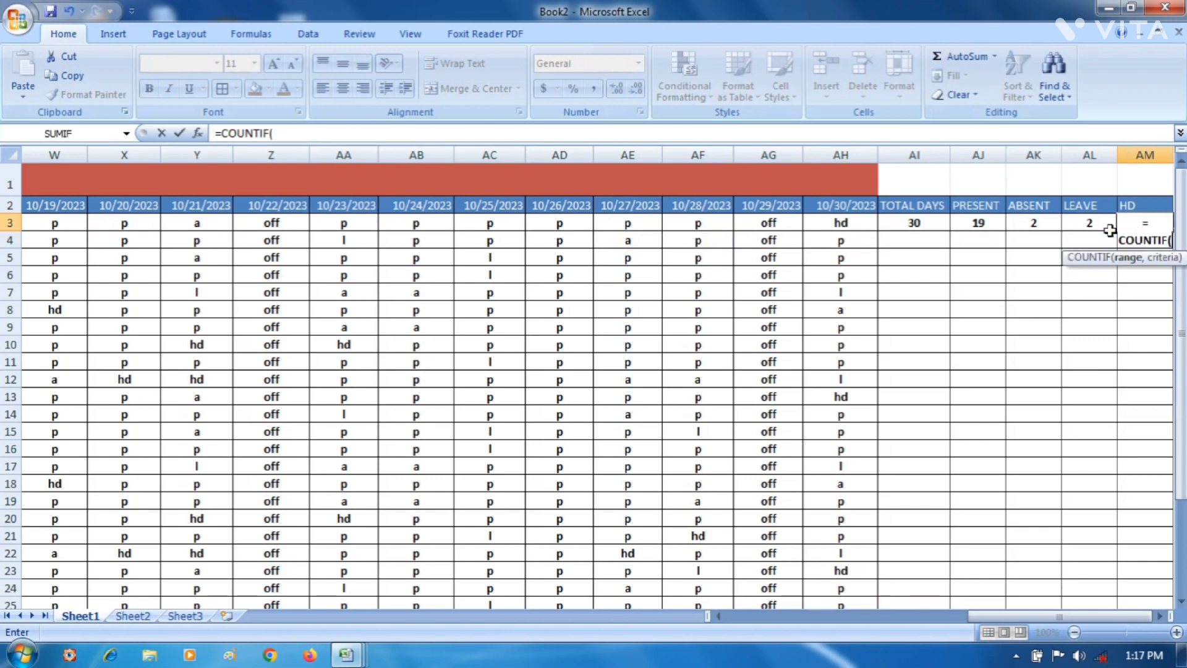
pyautogui.press('Left')
pyautogui.press('Left')
pyautogui.press('Left')
pyautogui.press('Left')
pyautogui.press('Left')
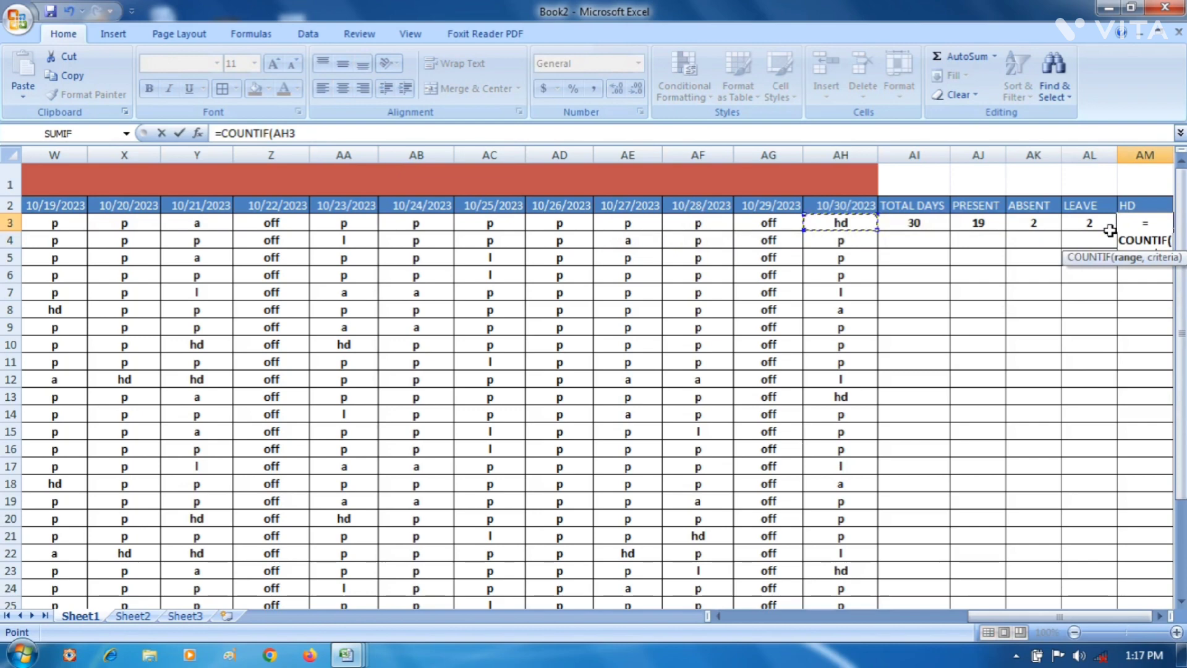
pyautogui.hotkey('shift', 'Left')
pyautogui.hotkey('shift', 'Left')
pyautogui.hotkey('shift', 'Left')
pyautogui.hotkey('shift', 'Left')
pyautogui.hotkey('shift', 'Left')
pyautogui.hotkey('shift', 'Left')
pyautogui.hotkey('shift', 'Left')
pyautogui.hotkey('shift', 'Left')
pyautogui.hotkey('shift', 'Left')
pyautogui.hotkey('shift', 'Left')
pyautogui.hotkey('shift', 'Left')
pyautogui.hotkey('shift', 'Left')
pyautogui.hotkey('shift', 'Left')
pyautogui.hotkey('shift', 'Left')
pyautogui.hotkey('shift', 'Left')
pyautogui.hotkey('shift', 'Left')
pyautogui.hotkey('shift', 'Left')
pyautogui.hotkey('shift', 'Left')
pyautogui.hotkey('shift', 'Left')
pyautogui.hotkey('shift', 'Left')
pyautogui.hotkey('shift', 'Left')
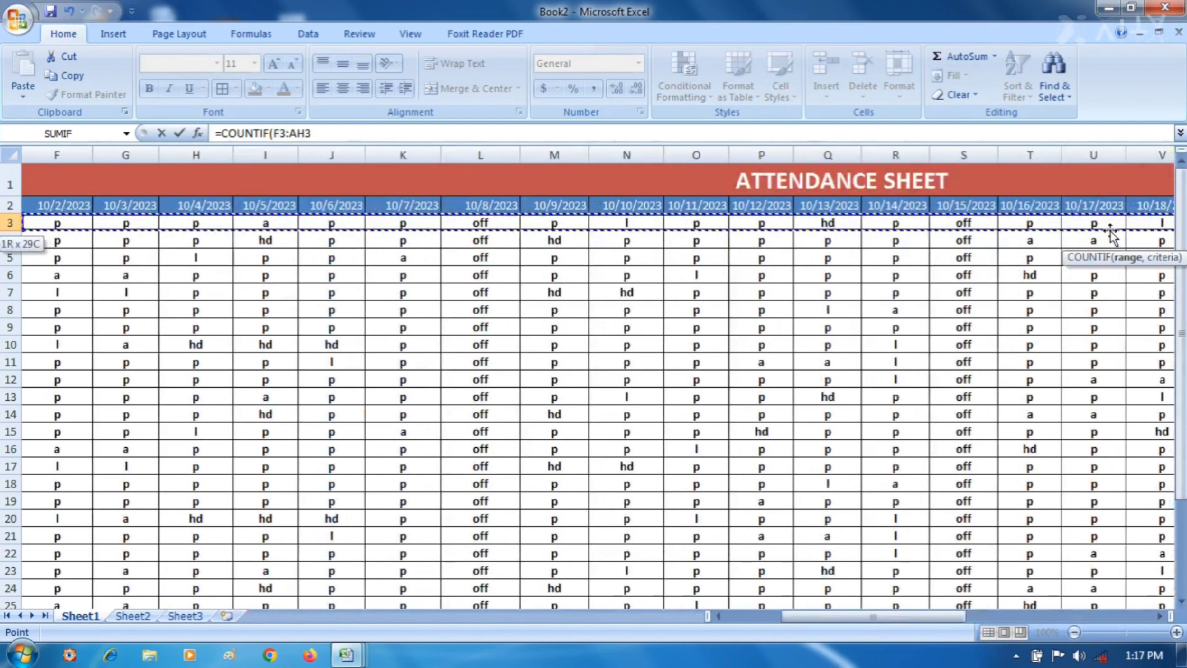
pyautogui.hotkey('shift', 'Left')
pyautogui.hotkey('shift', 'Left')
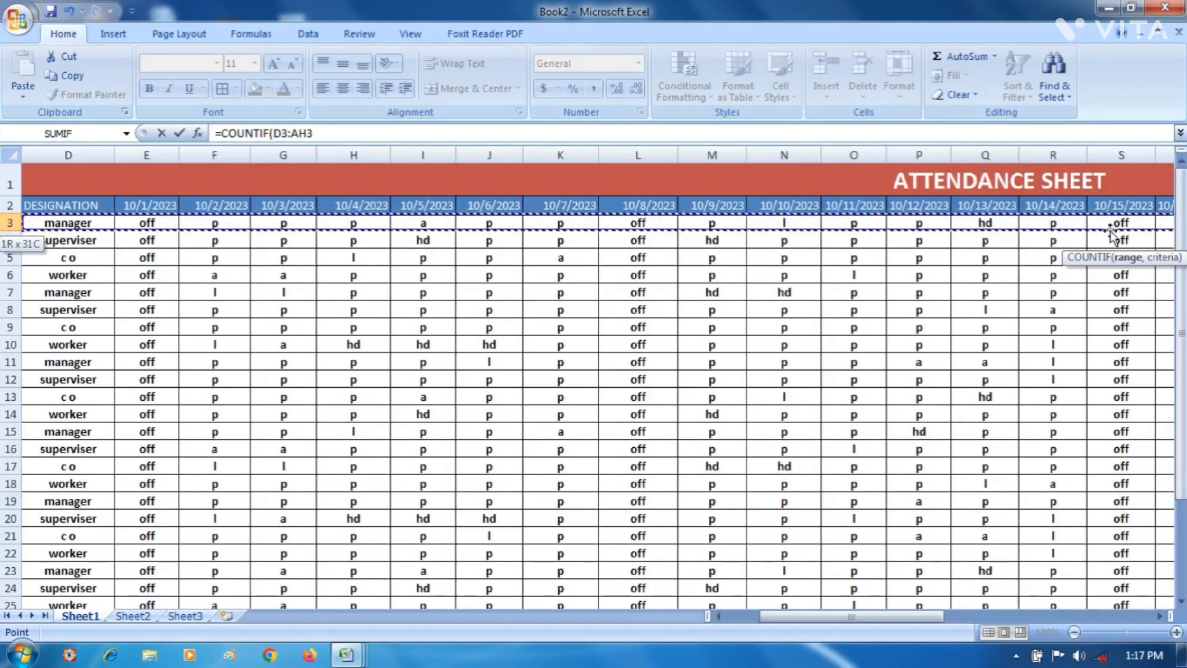
pyautogui.hotkey('shift', 'Right')
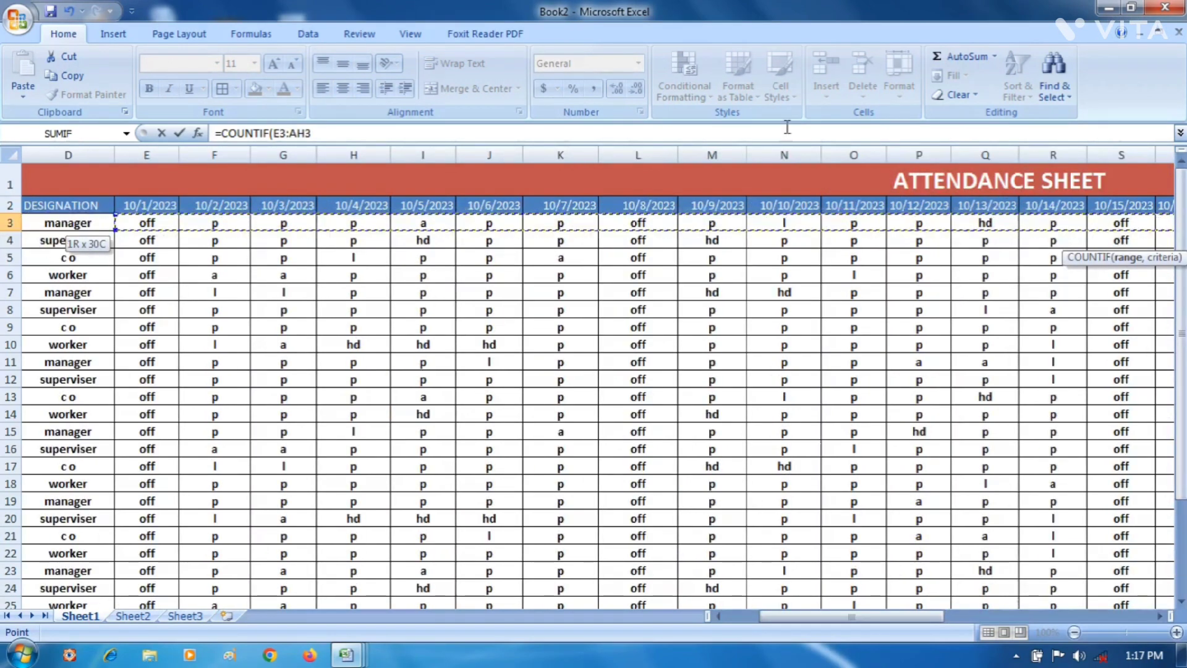
pyautogui.click(320, 131)
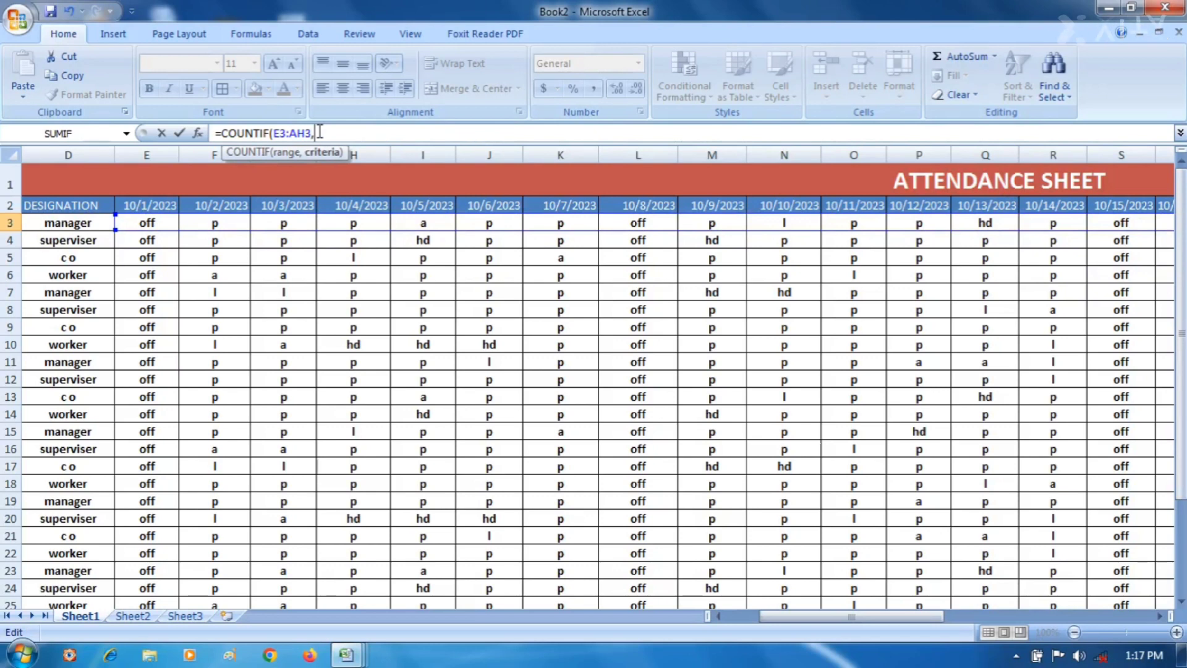
pyautogui.write(',"HD')
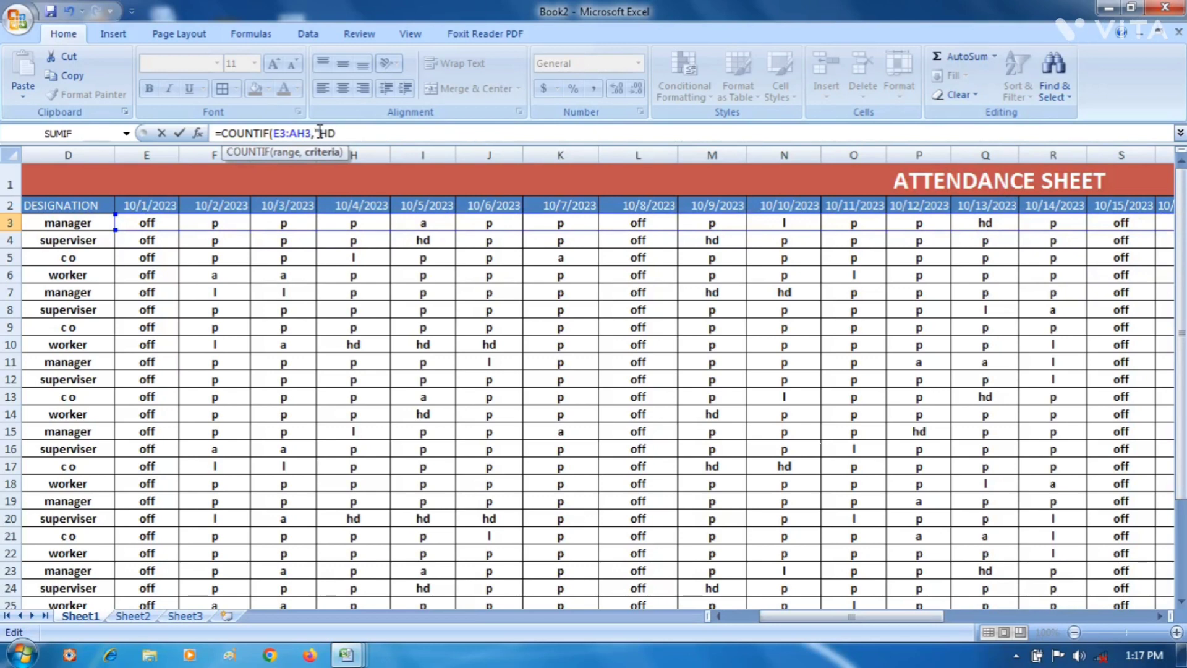
pyautogui.write('"')
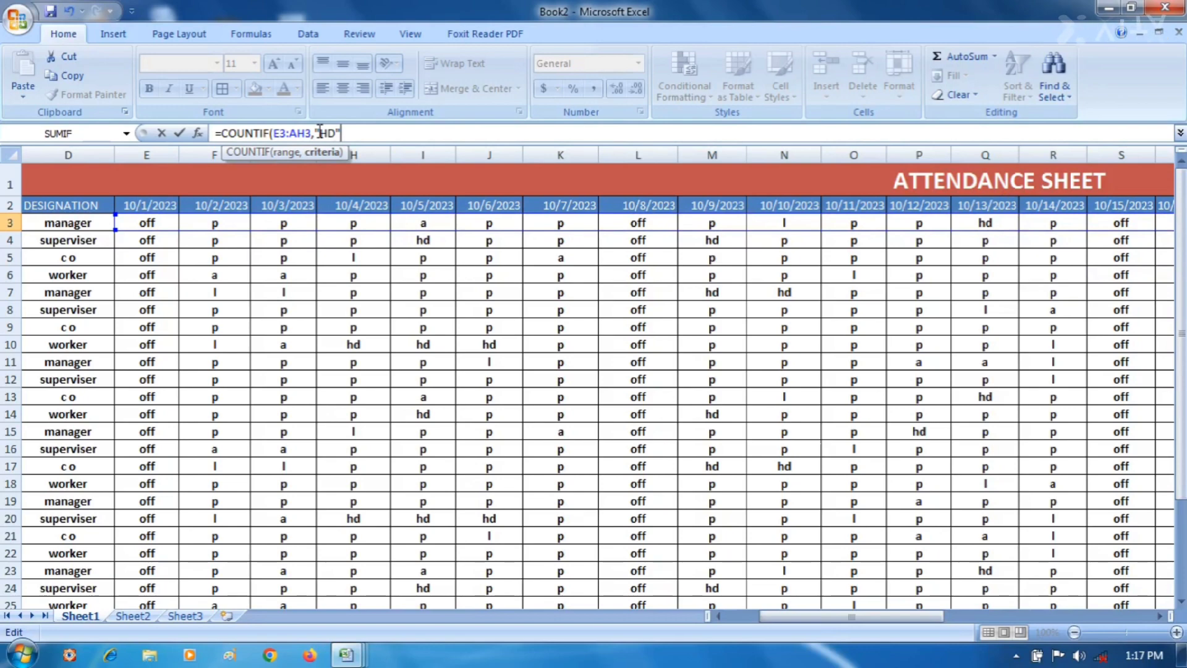
pyautogui.write(')')
pyautogui.press('Return')
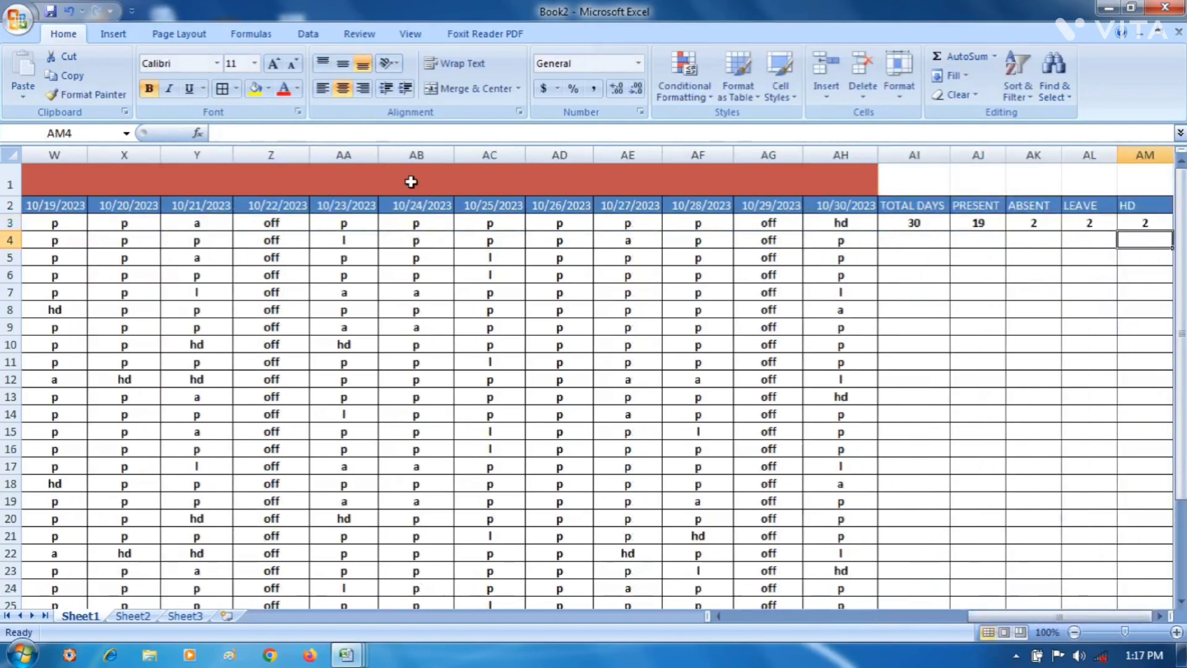
pyautogui.click(1151, 221)
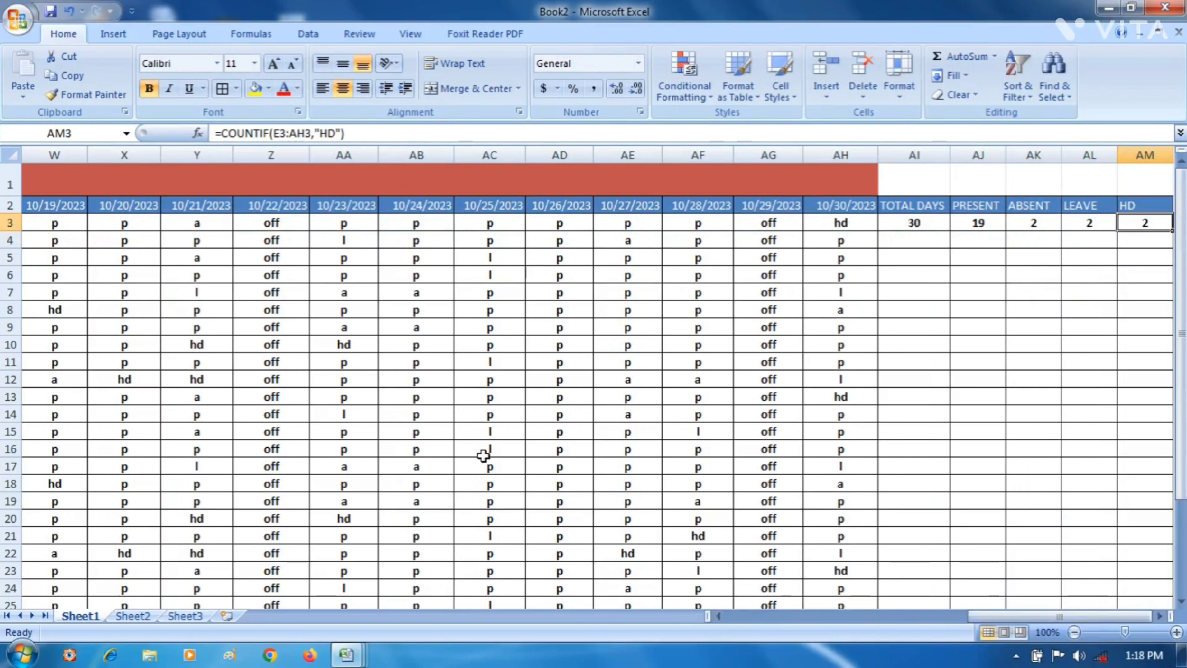
# Fill the TOTAL DAYS formula from AI3 and the PRESENT formula from AJ3 down through all employee rows.
pyautogui.click(904, 224)
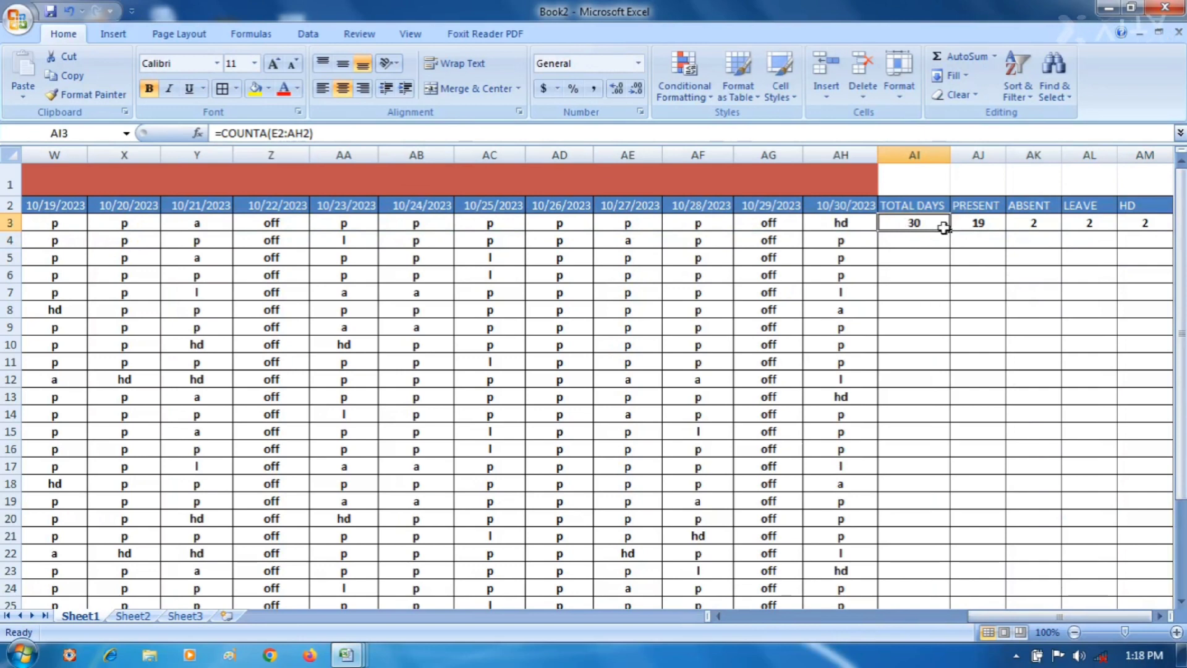
pyautogui.moveTo(944, 227); pyautogui.dragTo(927, 549)
pyautogui.scroll(4, 970, 432)
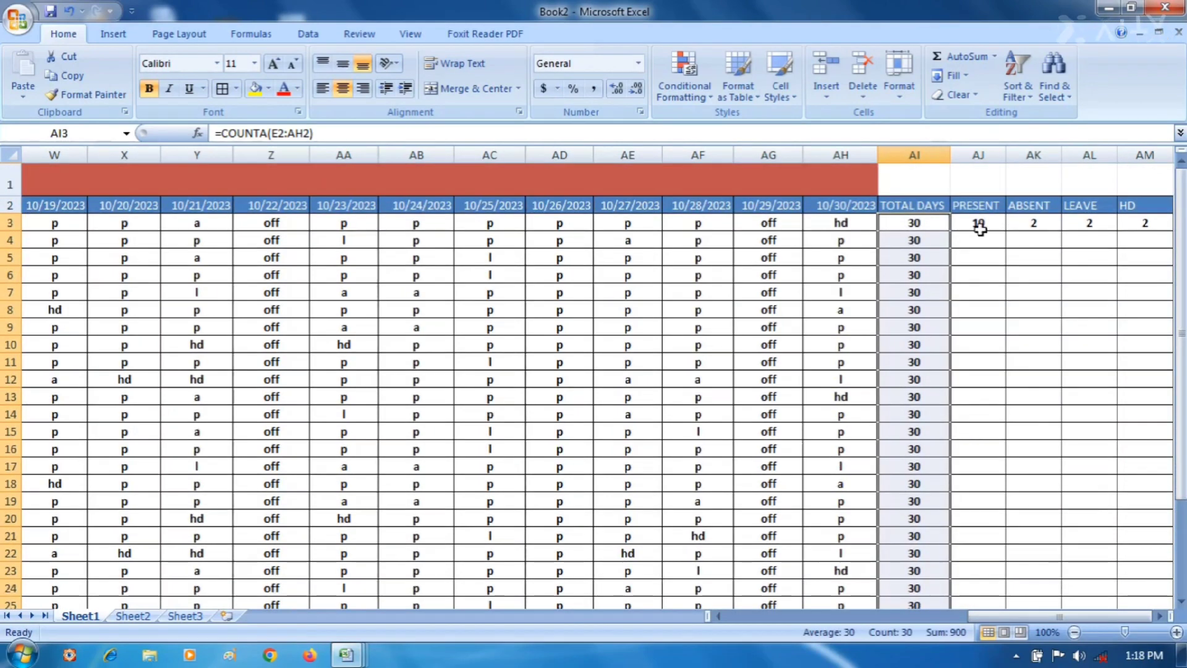
pyautogui.click(1001, 229)
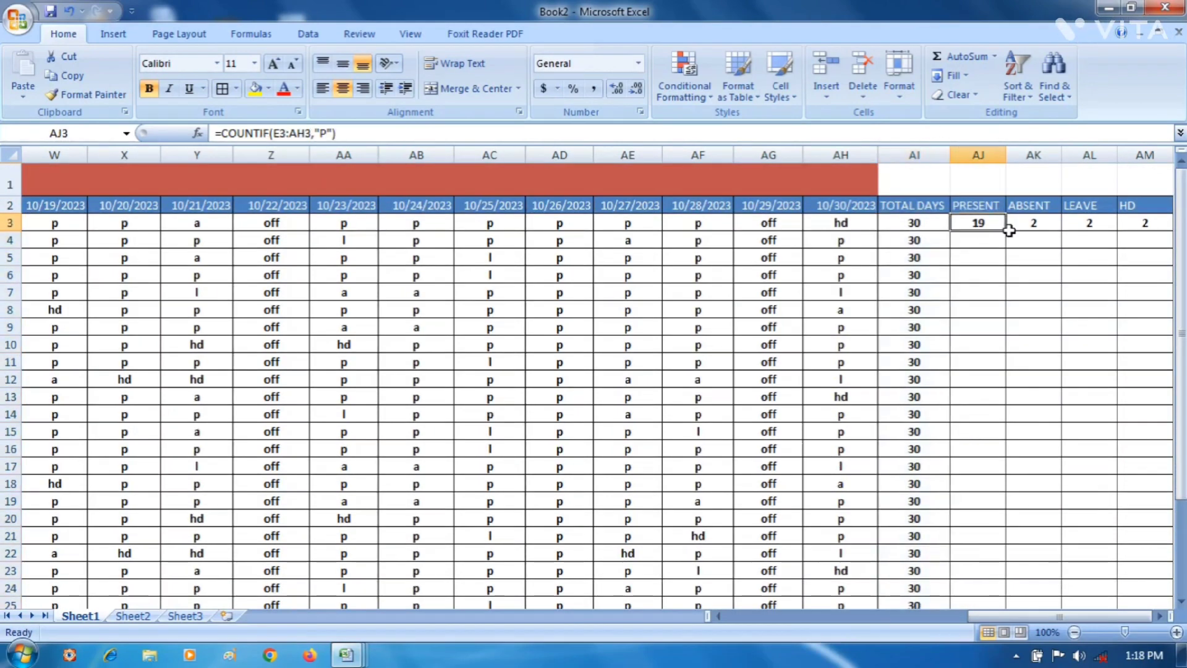
pyautogui.moveTo(1006, 230); pyautogui.dragTo(981, 583)
pyautogui.scroll(3, 1028, 339)
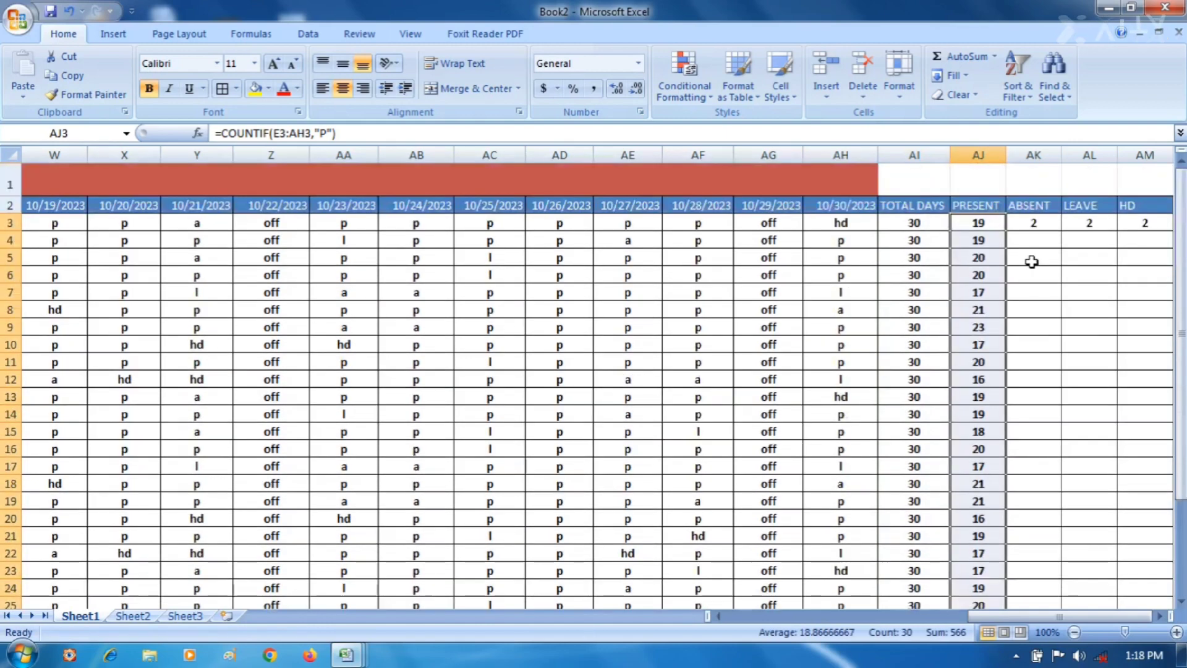
# Fill the ABSENT formula from AK3 and the LEAVE formula from AL3 down through all employee rows.
pyautogui.click(1044, 229)
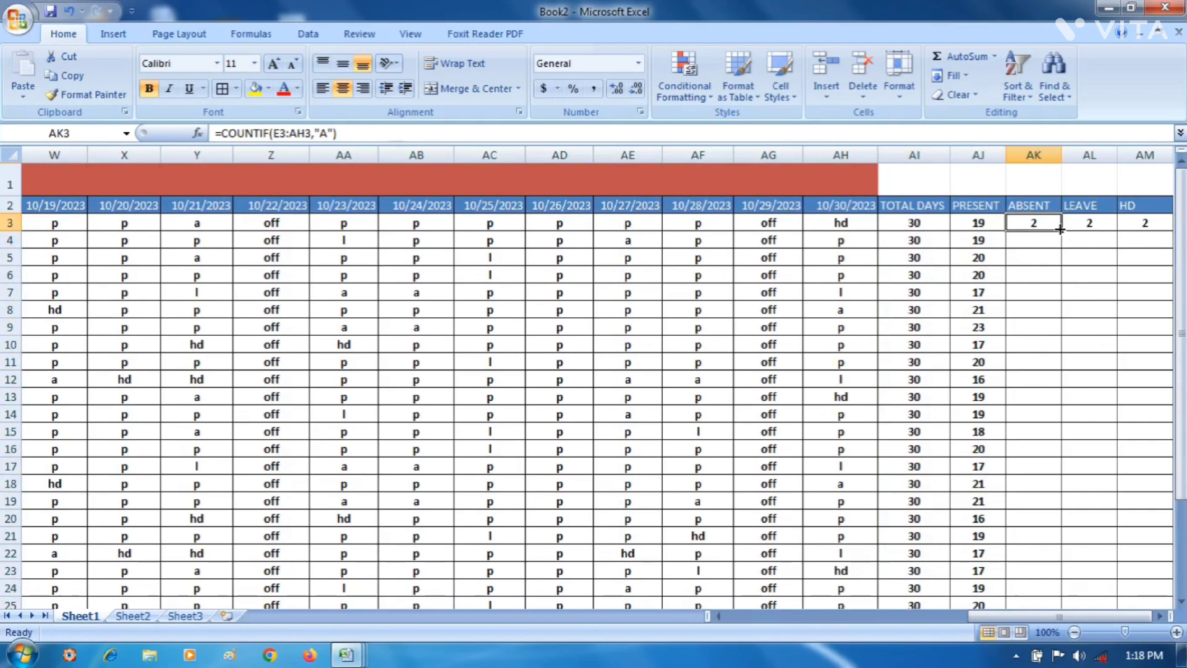
pyautogui.moveTo(1059, 228); pyautogui.dragTo(1044, 580)
pyautogui.scroll(3, 1043, 249)
pyautogui.click(1089, 225)
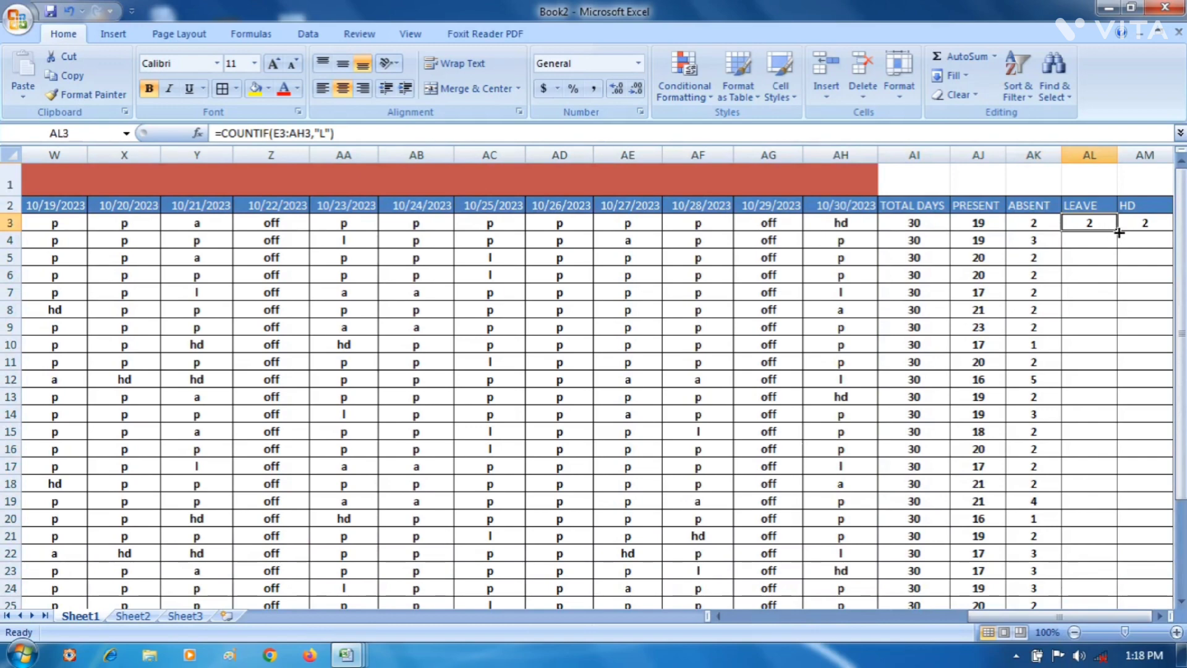
pyautogui.moveTo(1119, 233); pyautogui.dragTo(1077, 575)
pyautogui.scroll(3, 1137, 334)
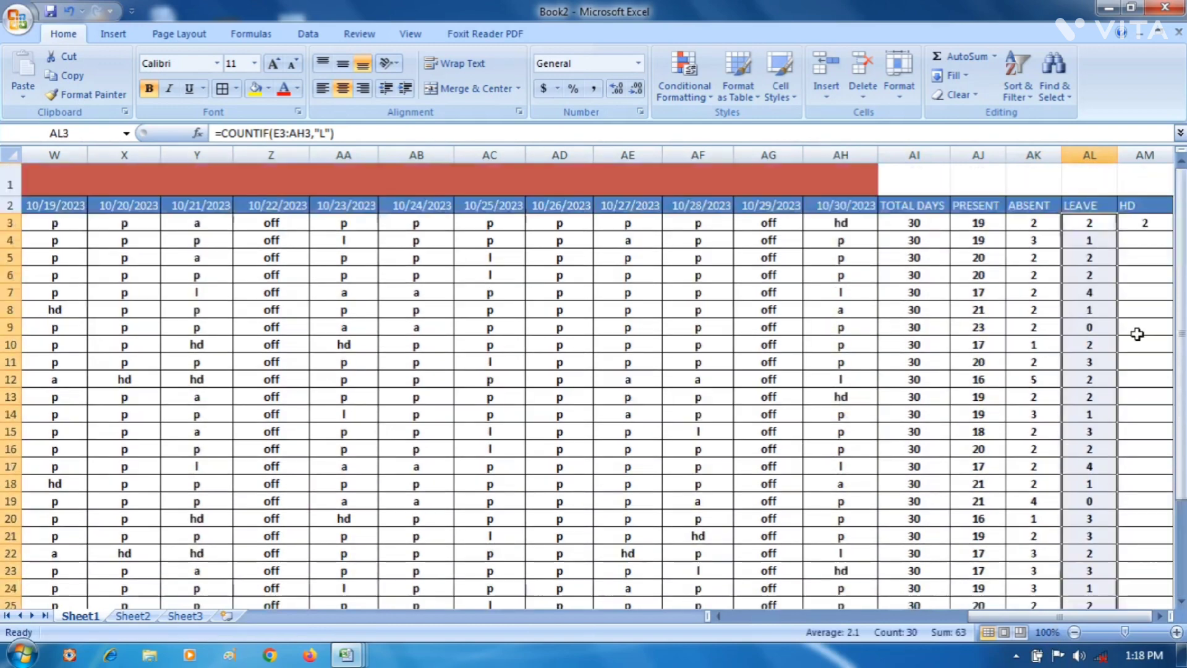
# Fill the HD formula from AM3 down through all employee rows and select the TOTAL DAYS header in AI2.
pyautogui.click(1145, 223)
pyautogui.moveTo(1172, 229); pyautogui.dragTo(1144, 522)
pyautogui.scroll(4, 940, 428)
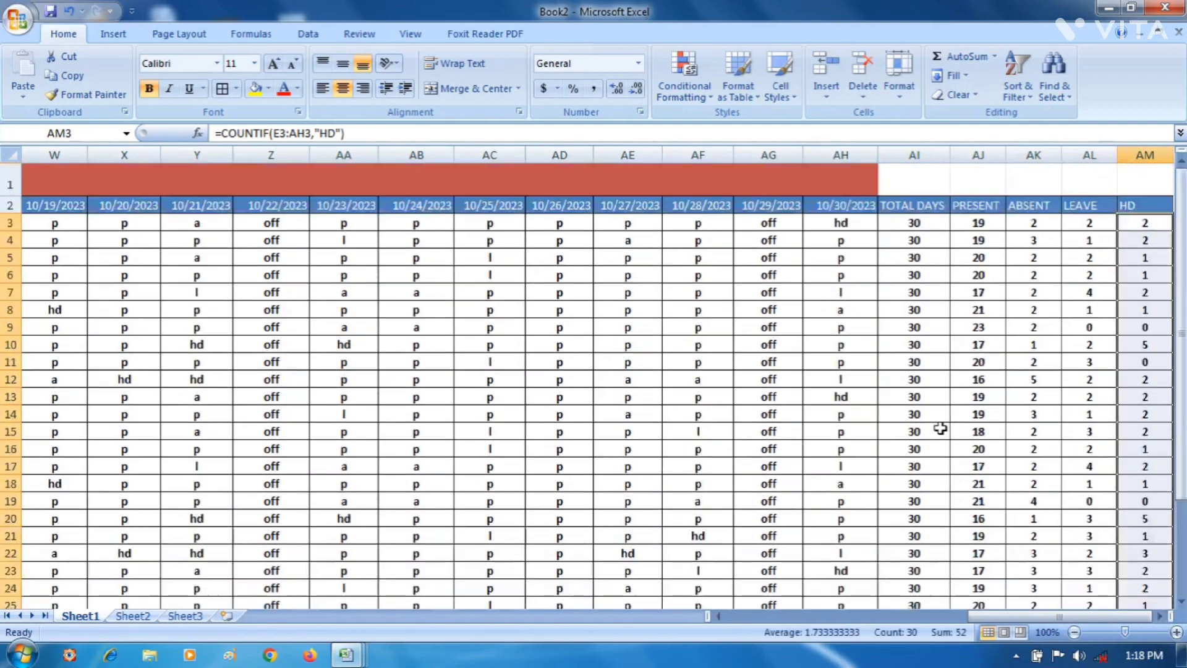
pyautogui.click(981, 205)
pyautogui.click(915, 210)
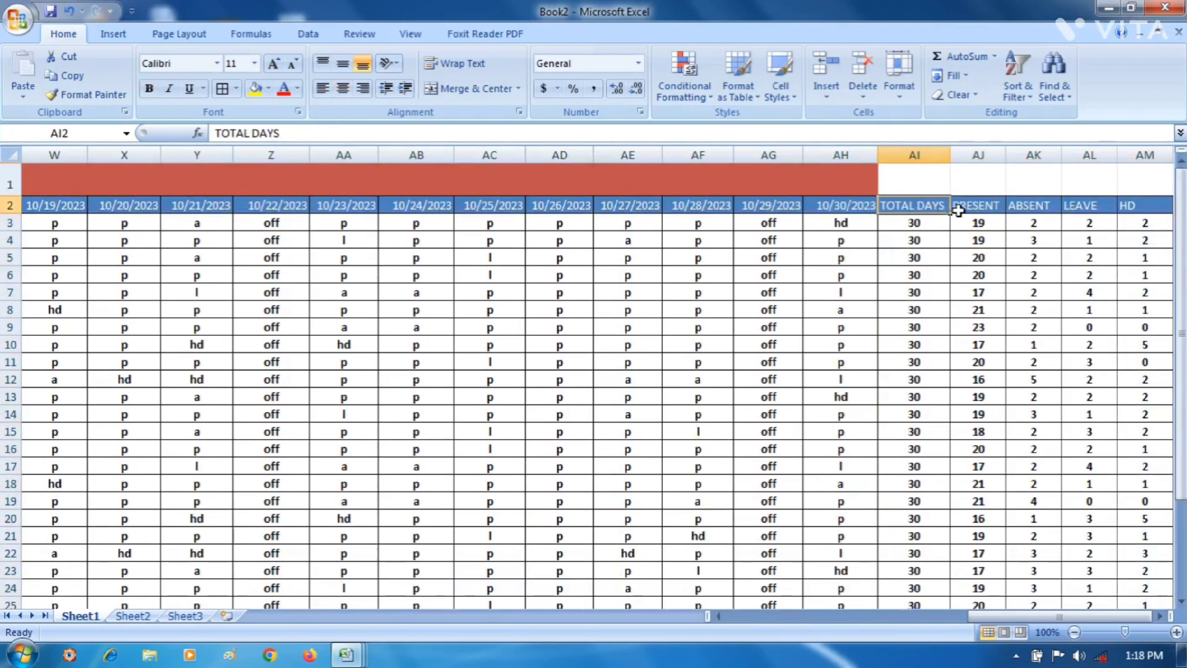